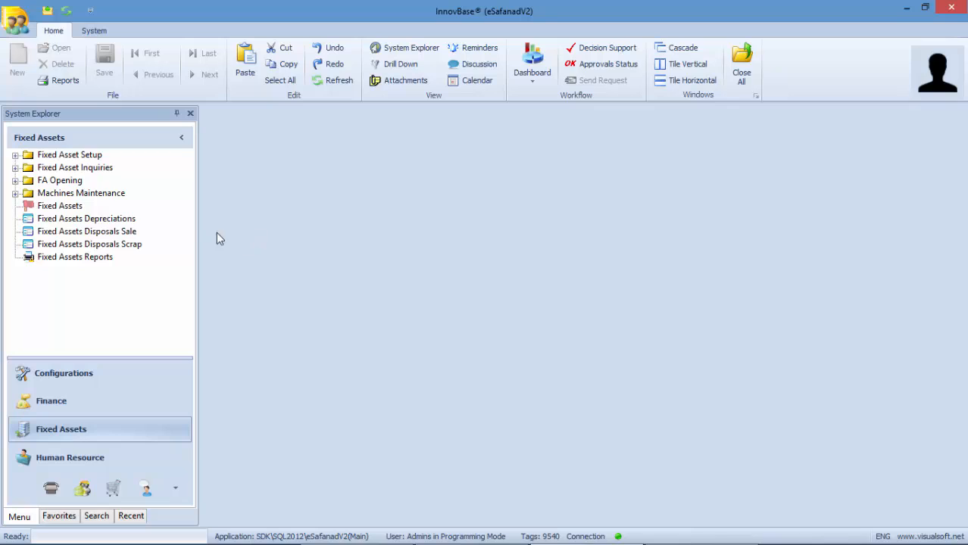
Review the Fixed Assets module entries for assets, depreciations, disposals by sale and disposals by scrap.
left_click(70, 210)
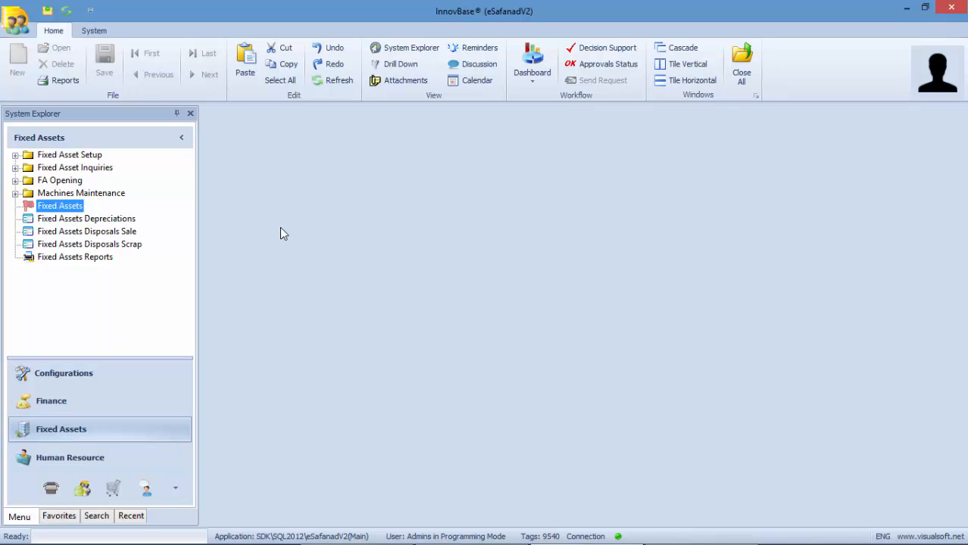
left_click(92, 219)
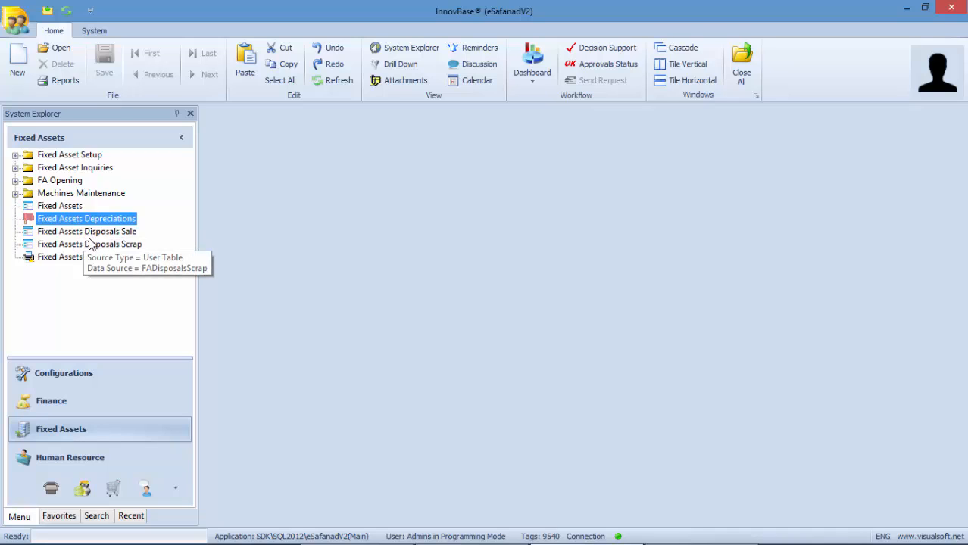
key("Down")
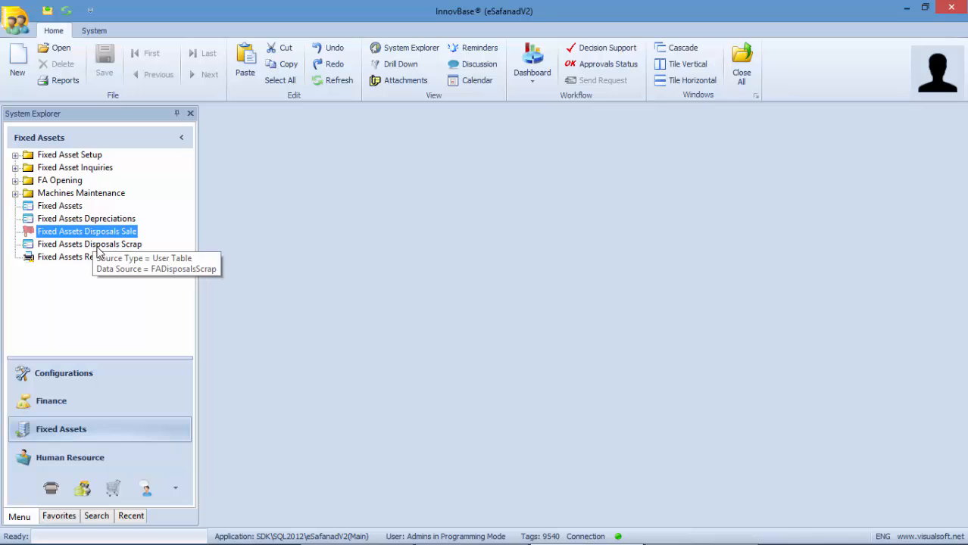
key("Down")
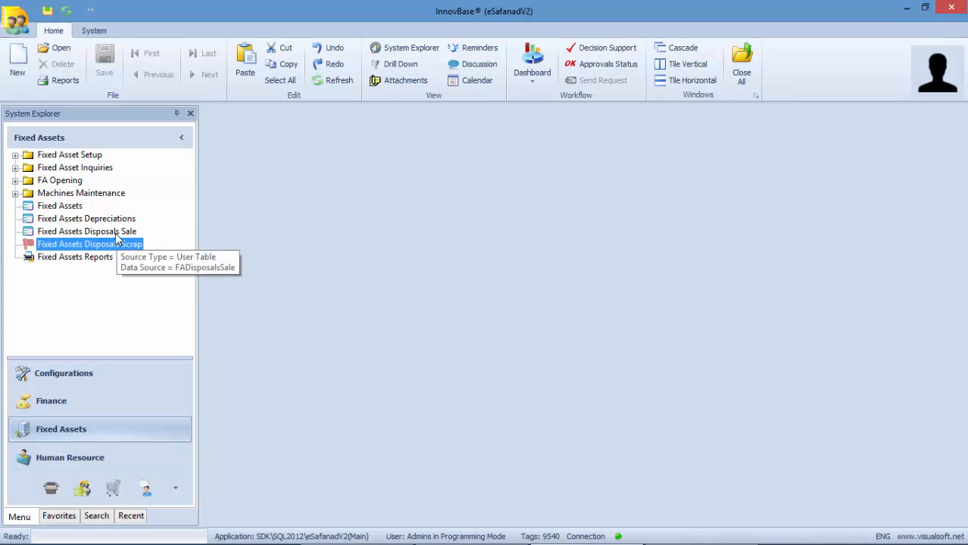
left_click(42, 207)
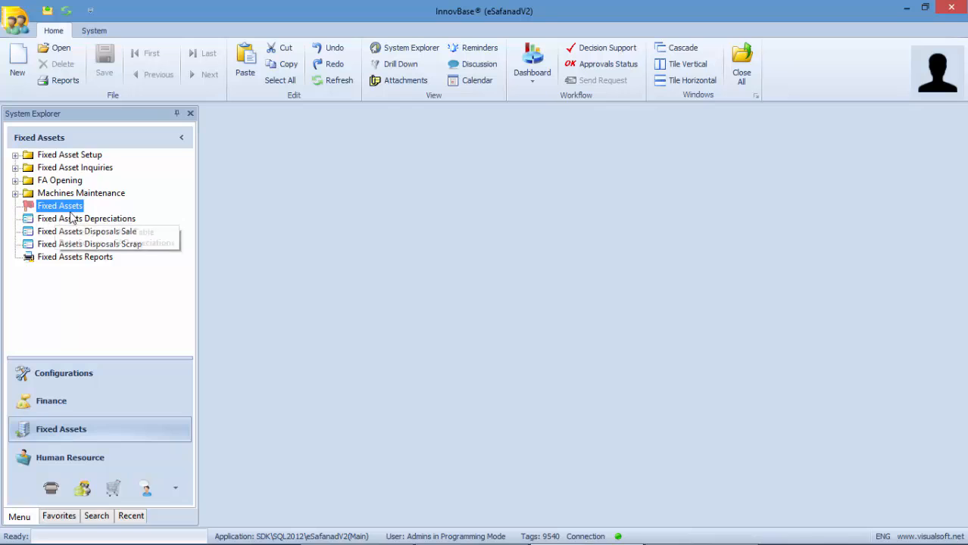
left_click(115, 221)
left_click(118, 232)
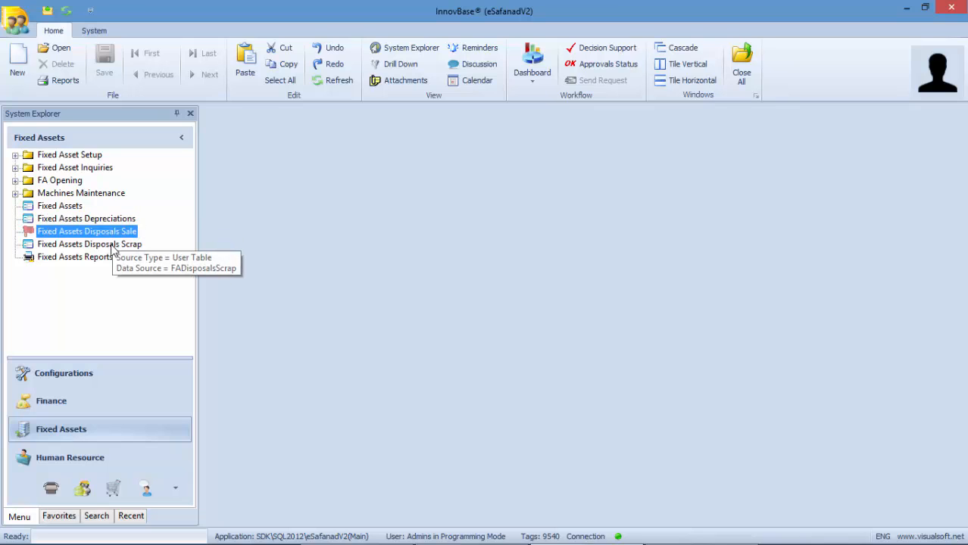
left_click(113, 246)
Expand the Fixed Asset Setup folder and open the Fixed Asset Groups list.
double_click(68, 156)
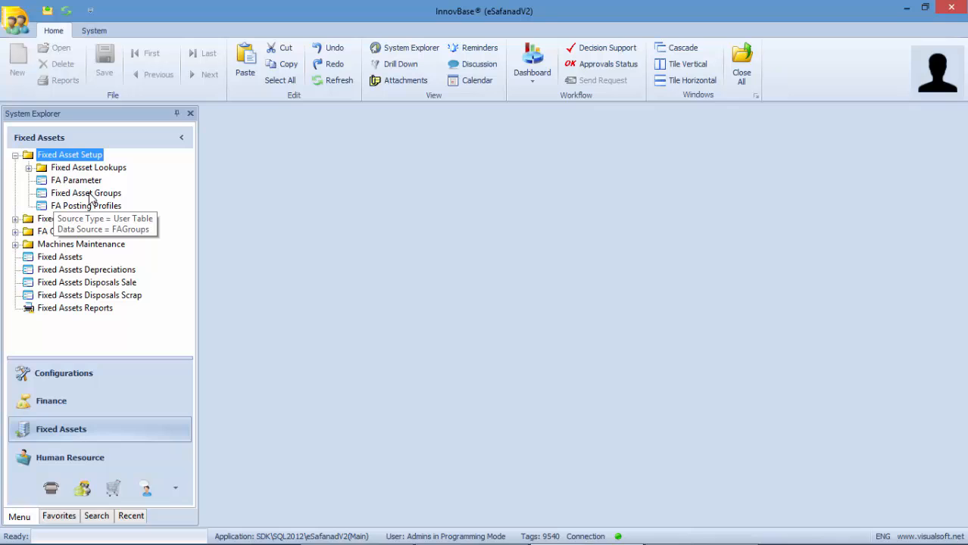
left_click(91, 196)
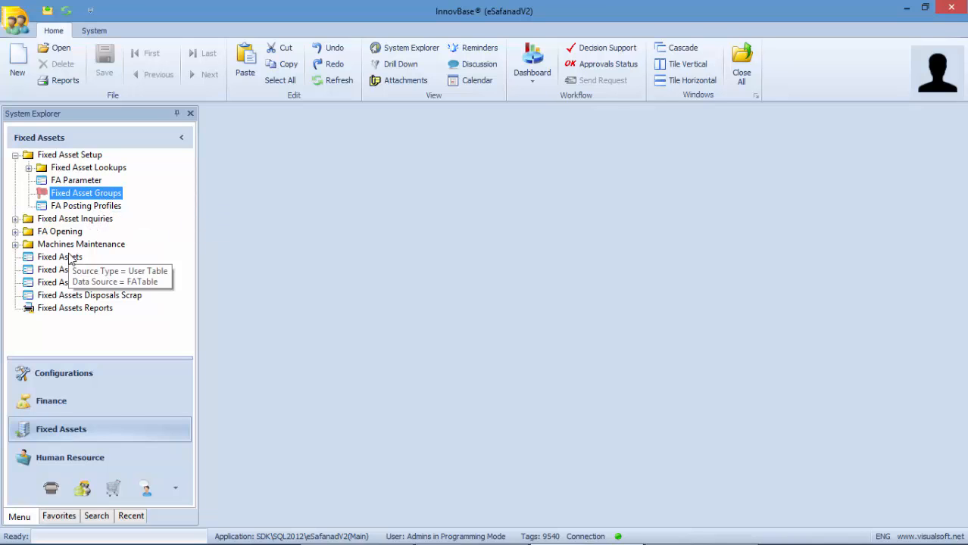
double_click(86, 196)
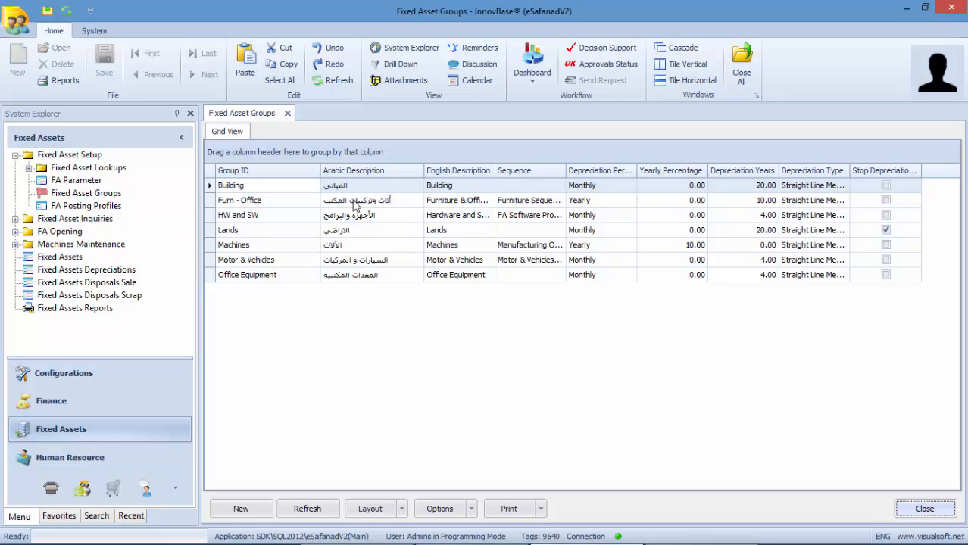
Look through the fixed asset groups and open the Motor & Vehicles group record.
left_click(371, 260)
left_click(378, 218)
left_click(380, 203)
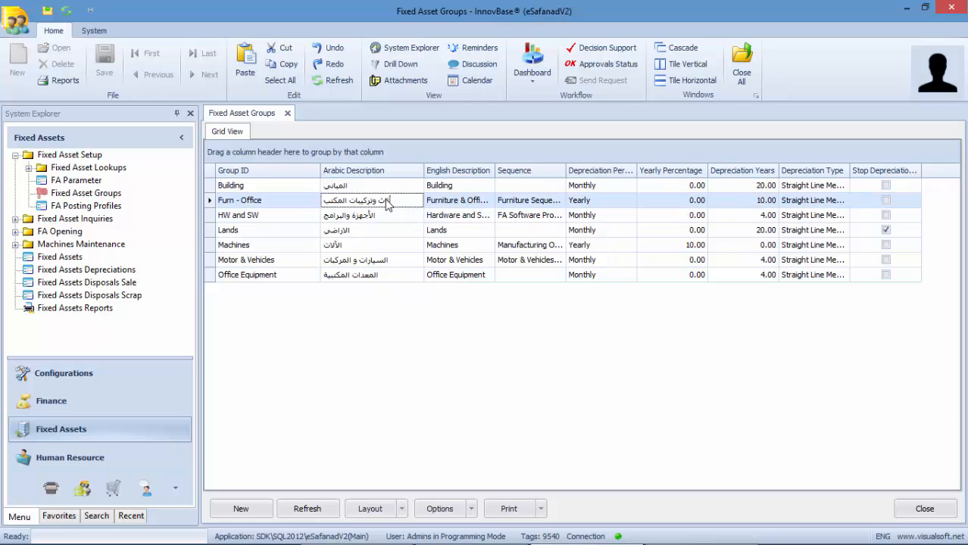
left_click(353, 190)
left_click(337, 233)
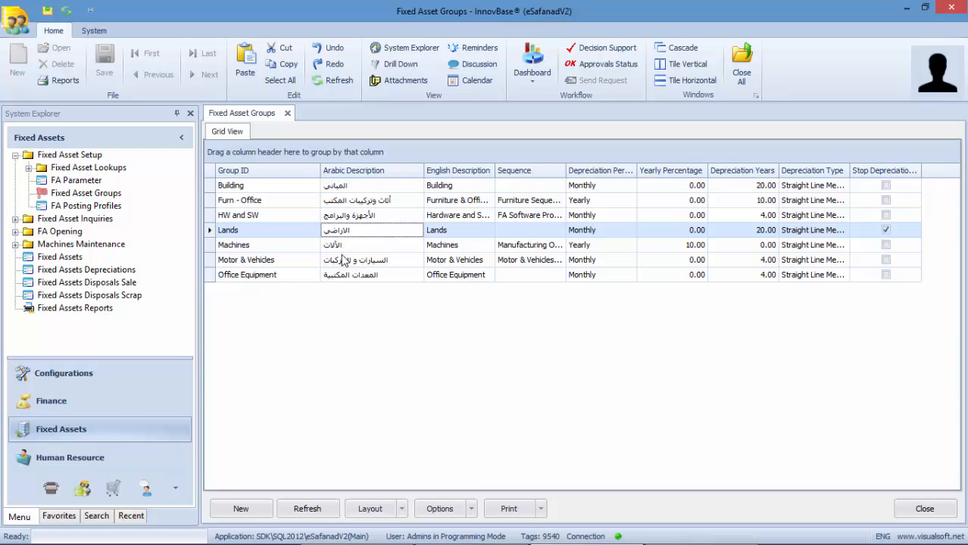
left_click(341, 261)
double_click(341, 261)
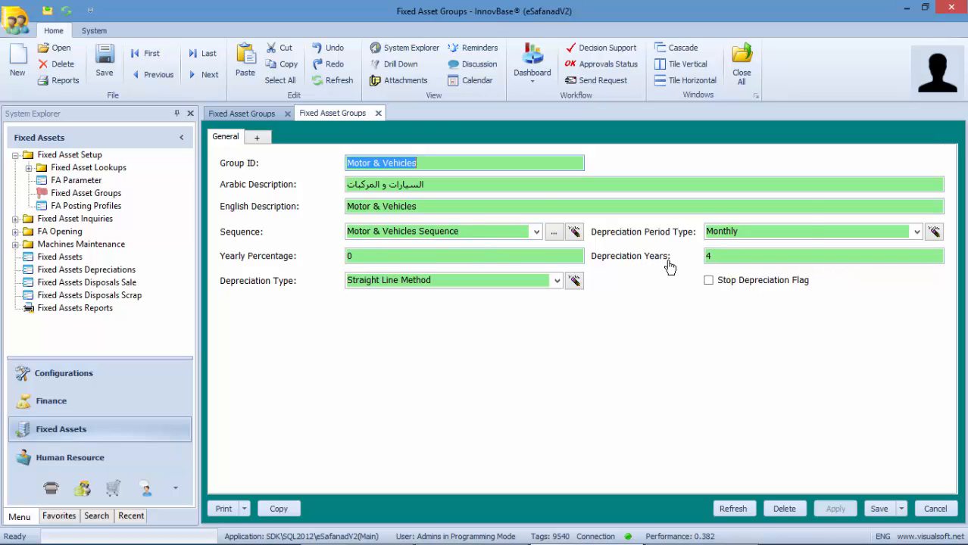
Set the Motor & Vehicles group's depreciation years to 0 and its yearly percentage to 25.
left_click(718, 255)
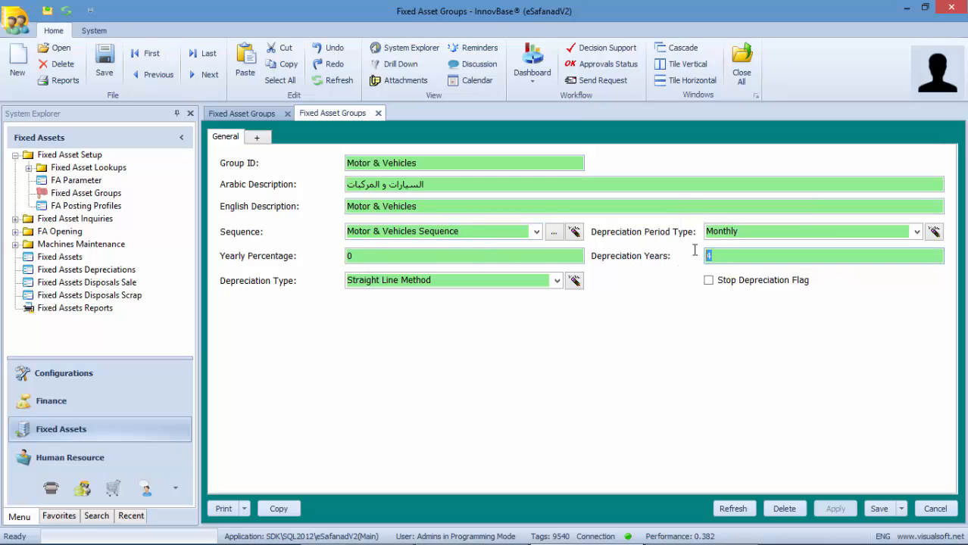
key("BackSpace")
type("0")
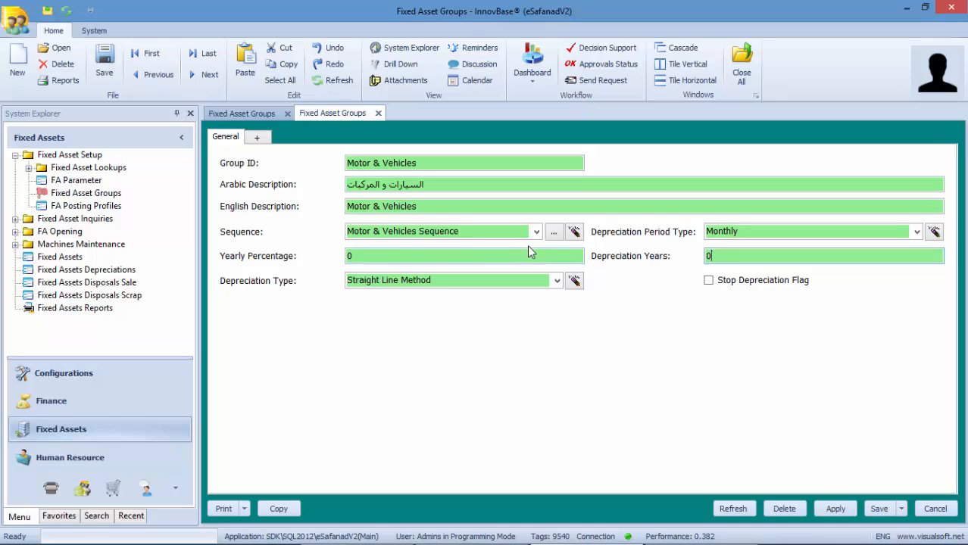
left_click(348, 253)
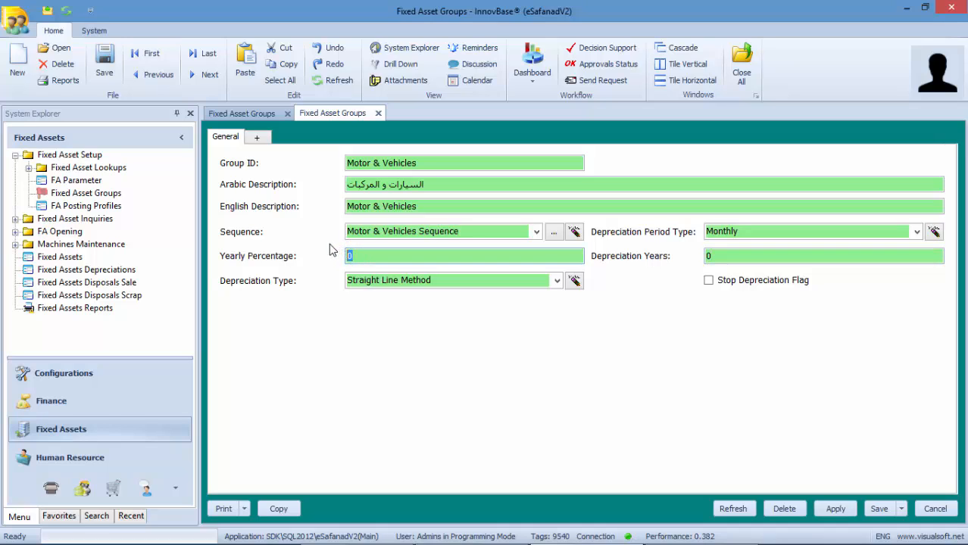
type("25")
left_click(708, 280)
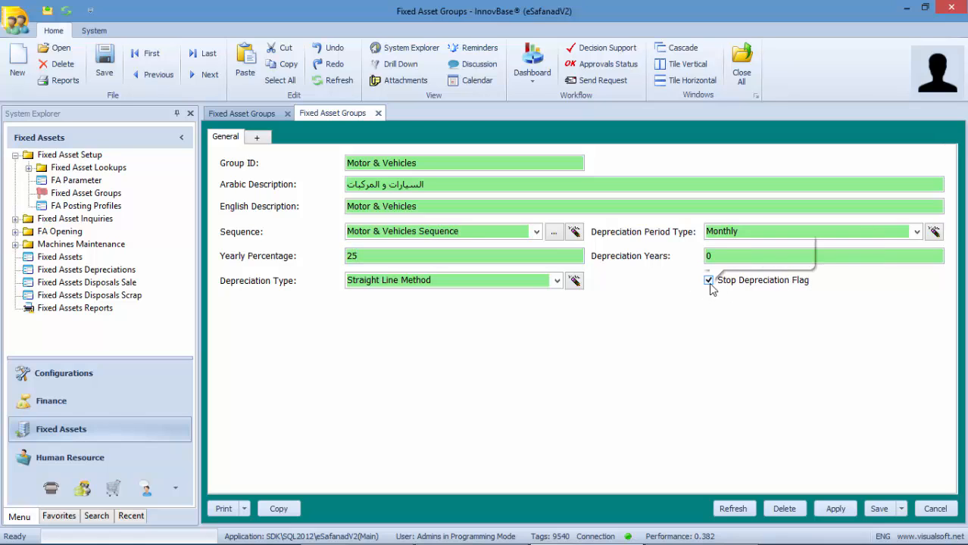
left_click(708, 280)
Choose Yearly as the depreciation period type and close the Motor & Vehicles record without saving.
left_click(739, 232)
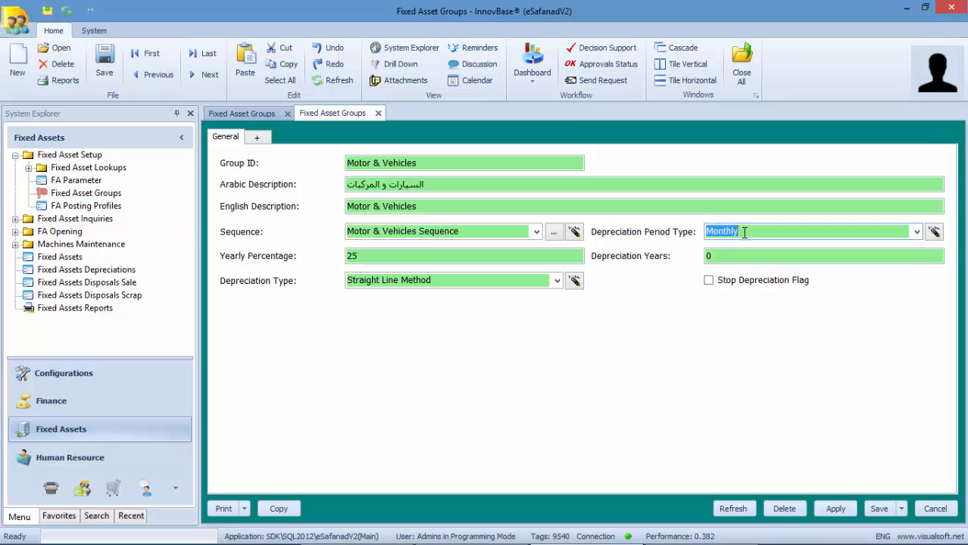
left_click(751, 233)
left_click(916, 231)
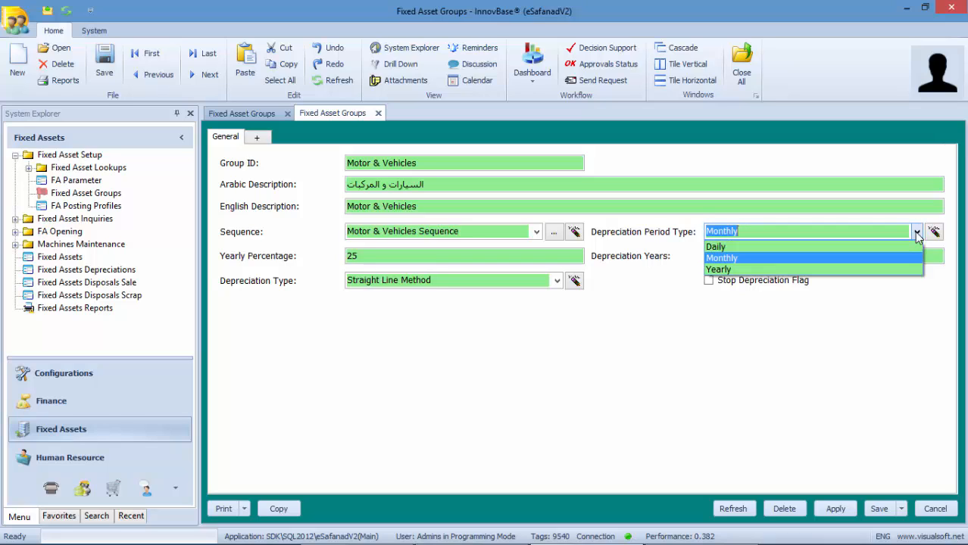
left_click(916, 232)
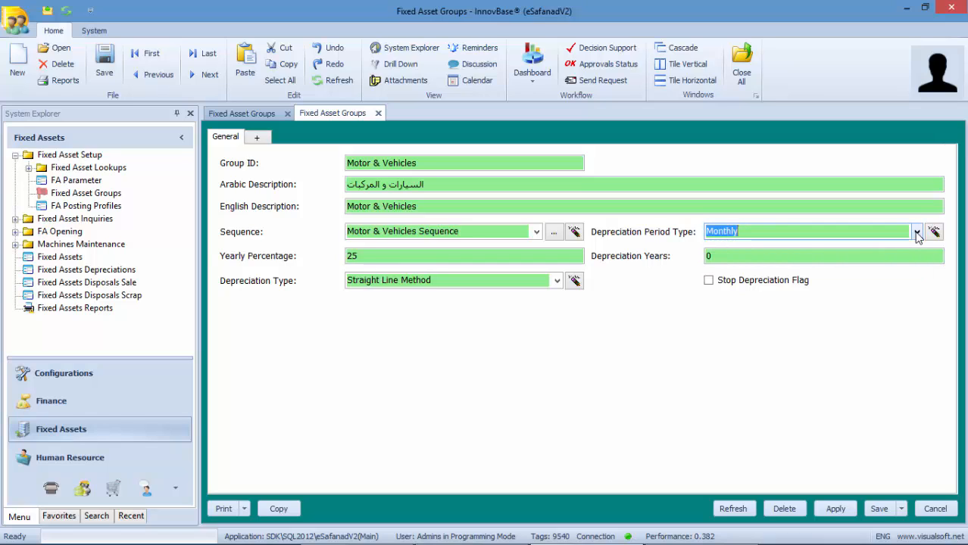
left_click(781, 233)
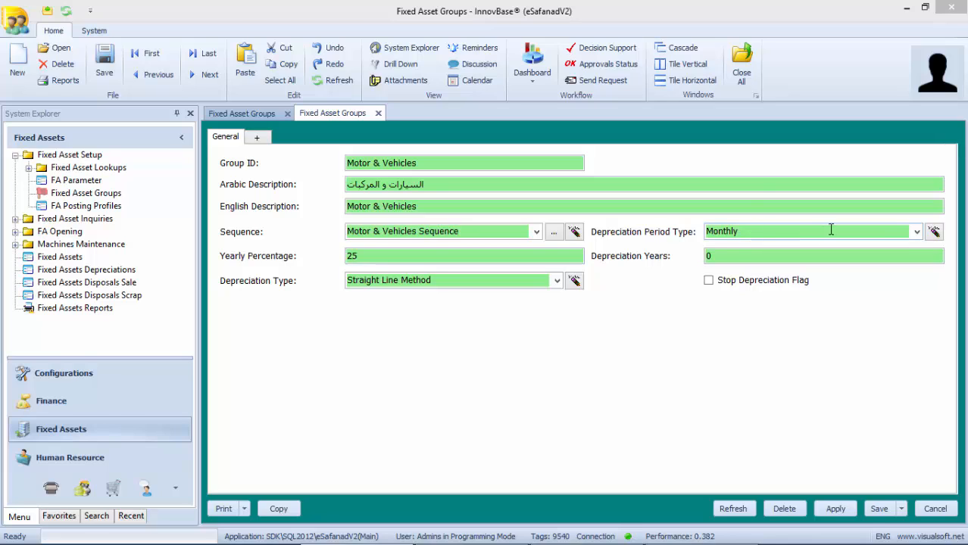
left_click(916, 231)
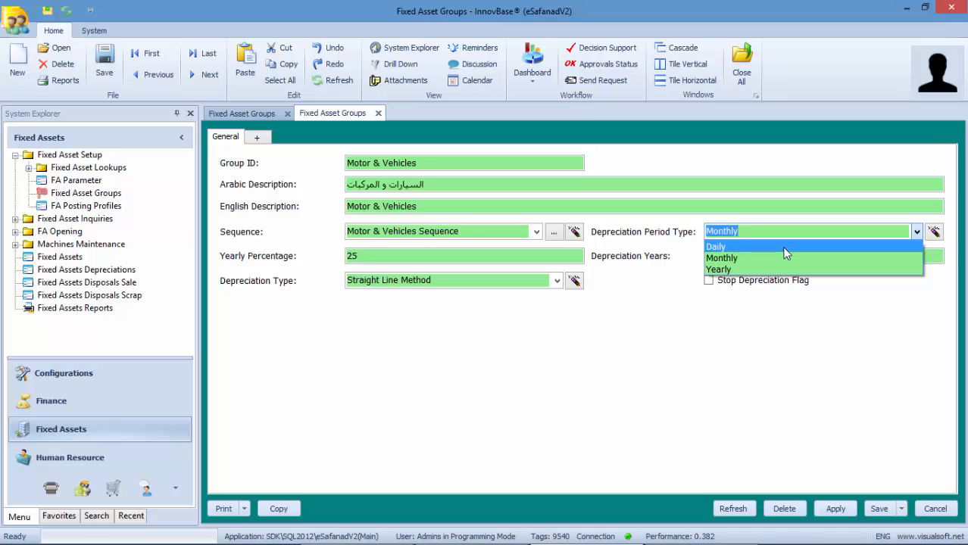
left_click(739, 270)
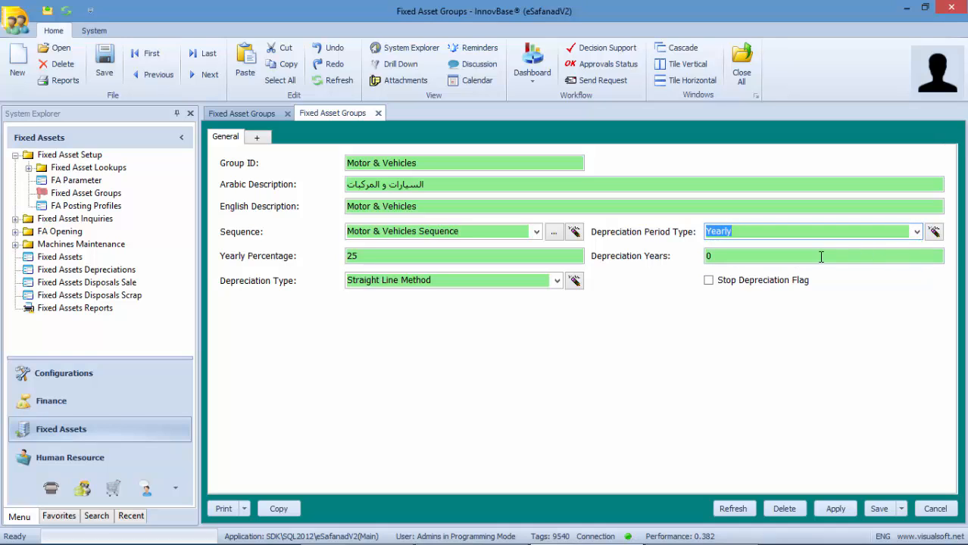
left_click(379, 114)
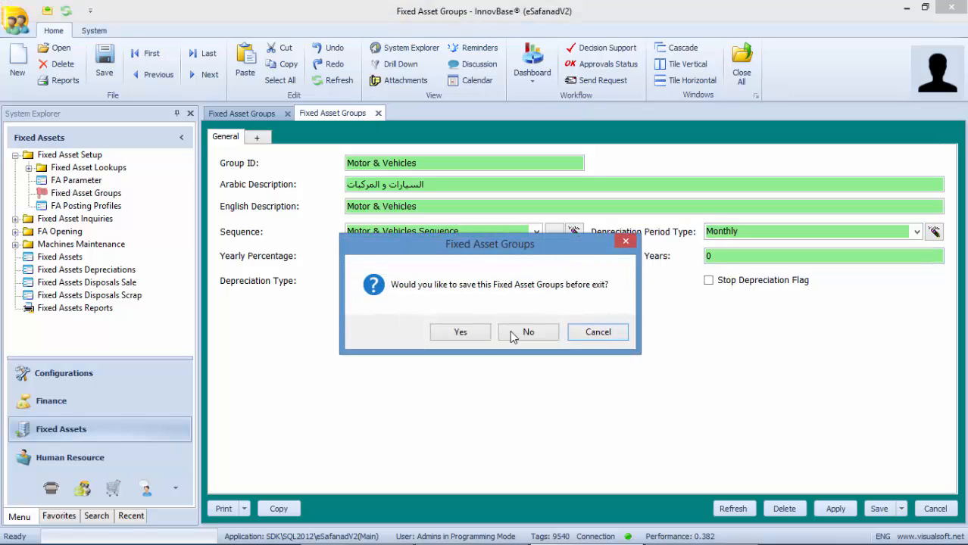
left_click(515, 338)
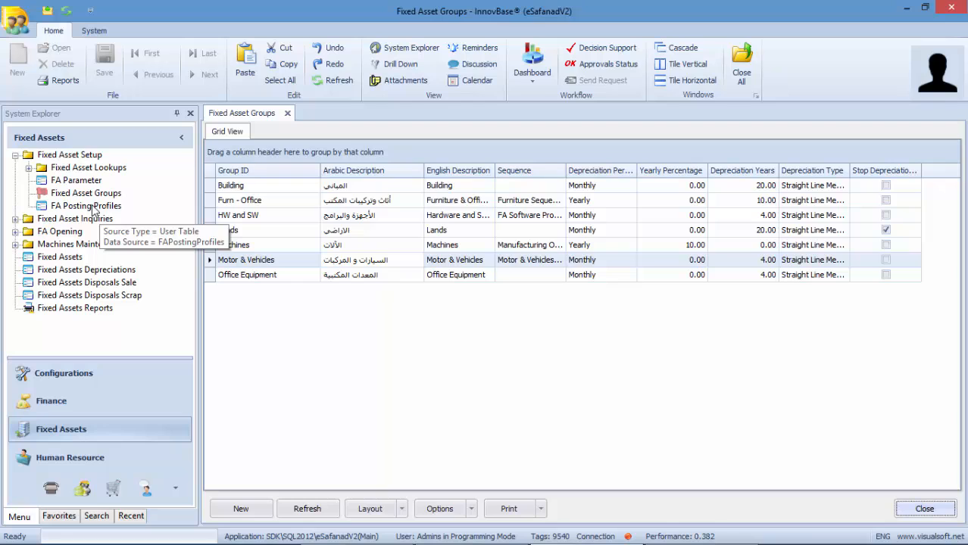
Open the FA Posting Profiles list and review the acquisition, depreciation, adjustment, sale and scrap profiles.
left_click(91, 206)
double_click(91, 206)
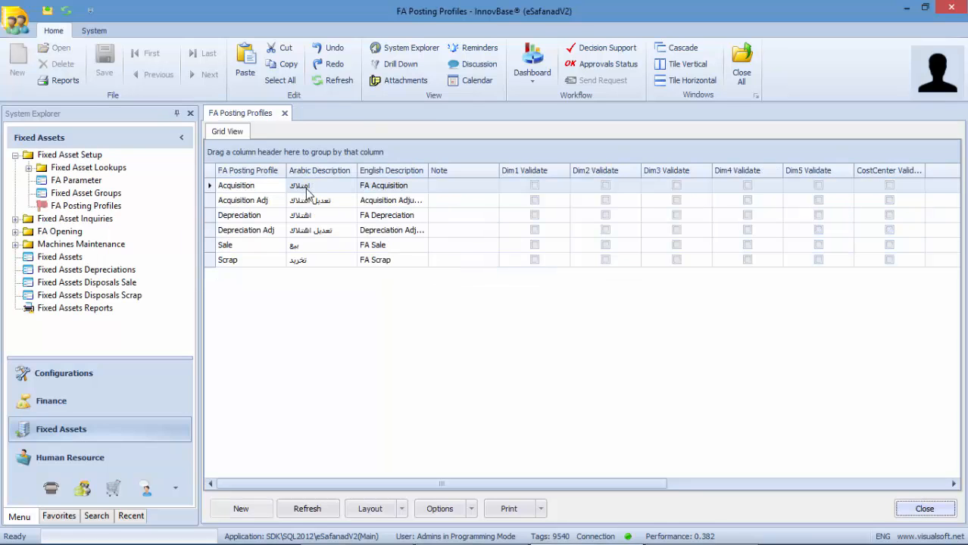
left_click(320, 189)
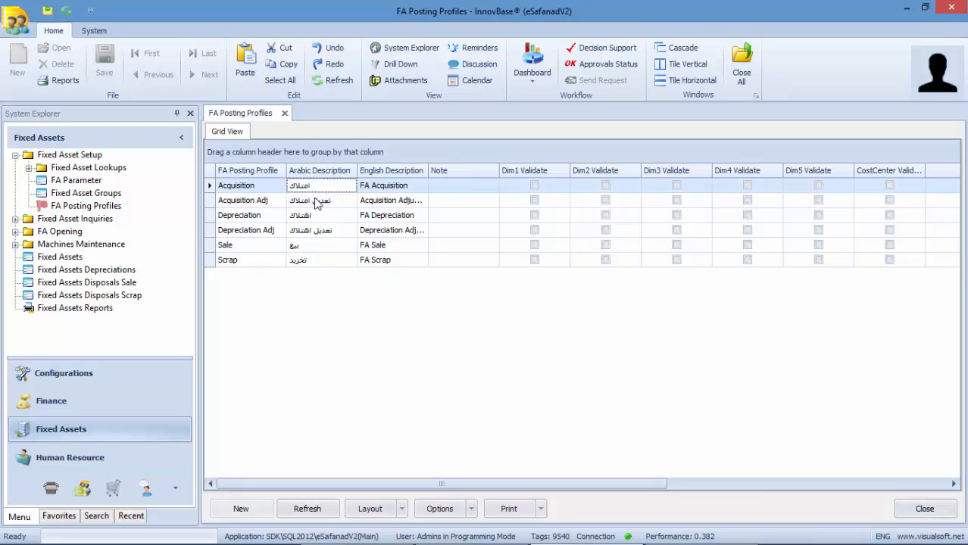
left_click(311, 216)
left_click(299, 246)
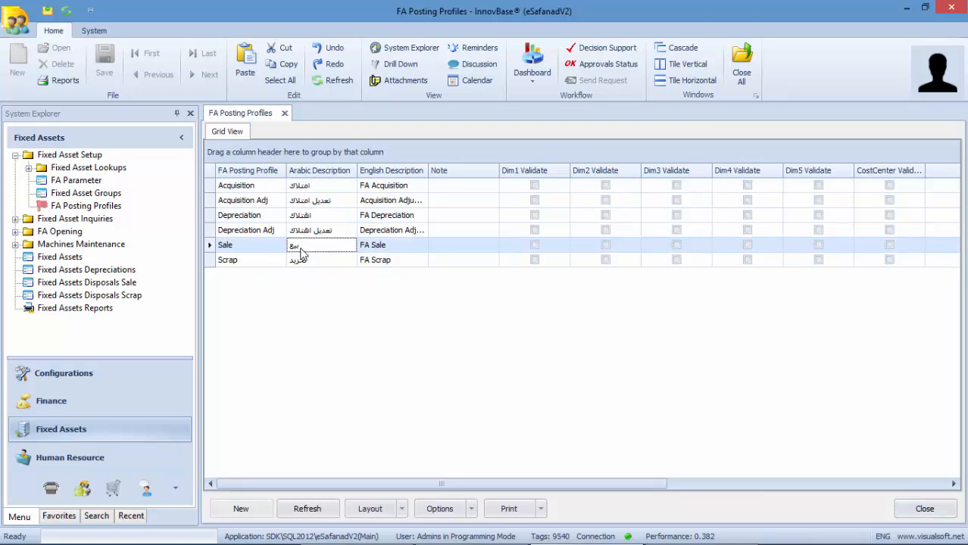
left_click(302, 259)
left_click(304, 246)
left_click(317, 202)
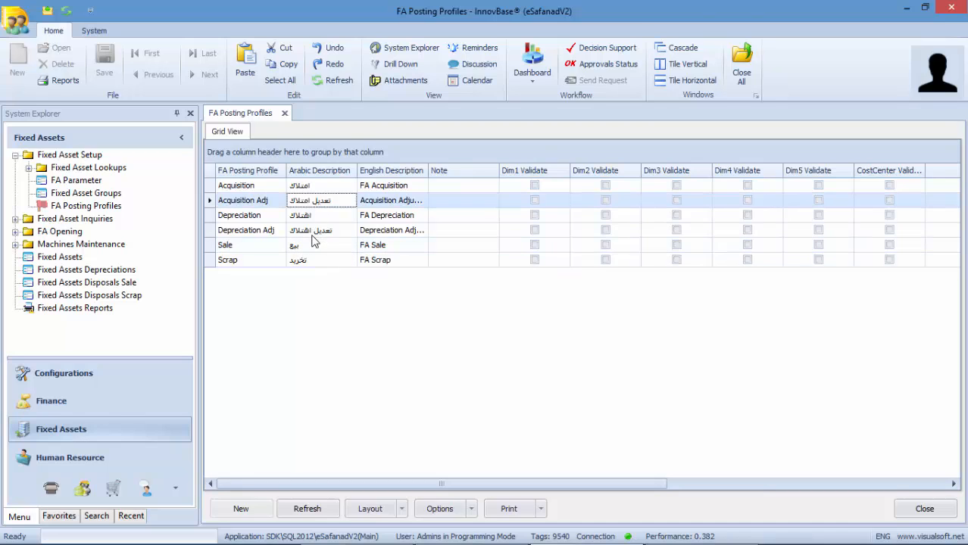
left_click(311, 232)
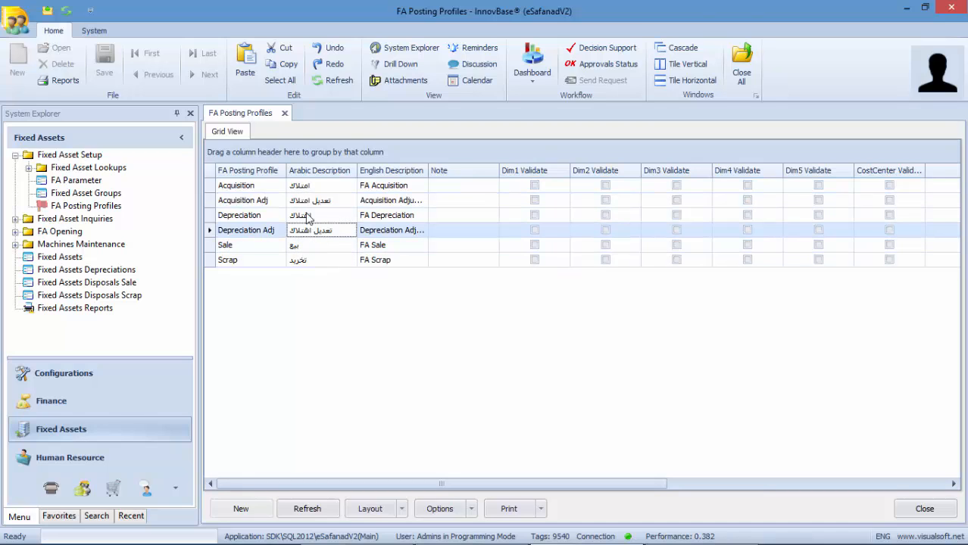
left_click(308, 188)
left_click(308, 201)
left_click(306, 219)
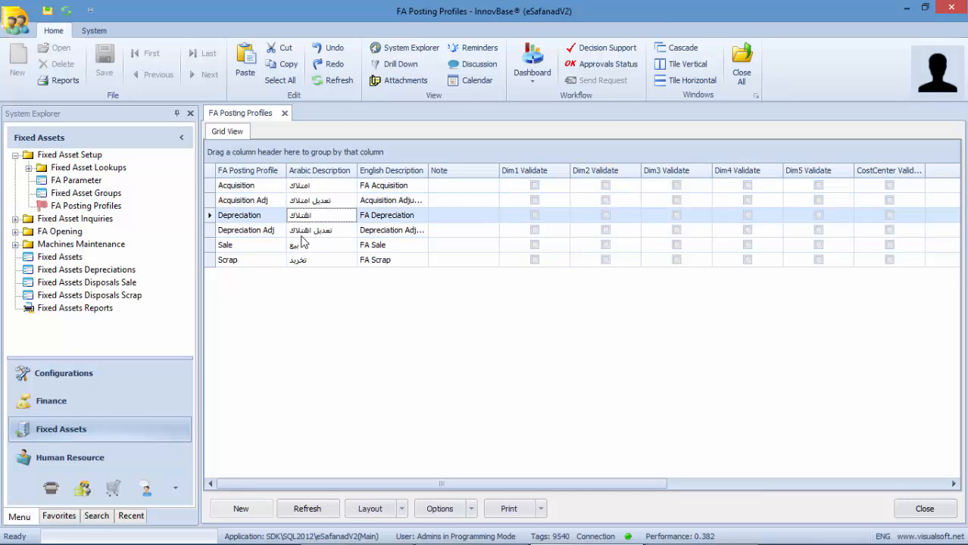
left_click(304, 232)
left_click(303, 245)
left_click(300, 260)
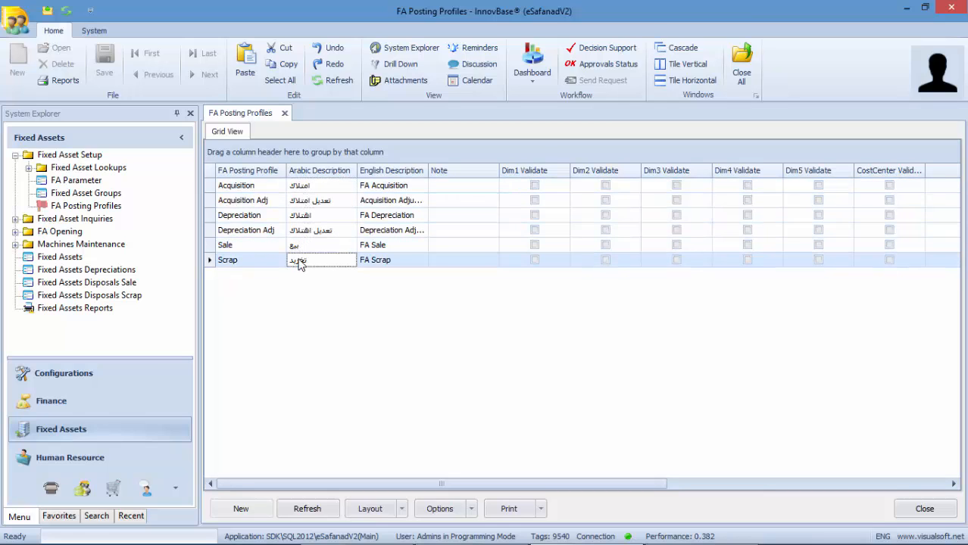
Open the Acquisition posting profile and examine the ledger account assigned to each asset group.
left_click(302, 188)
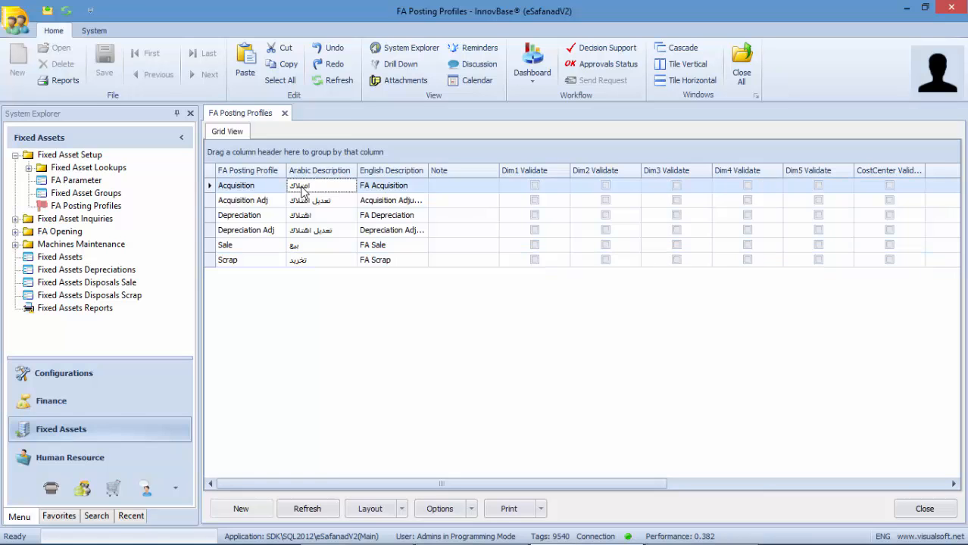
double_click(302, 188)
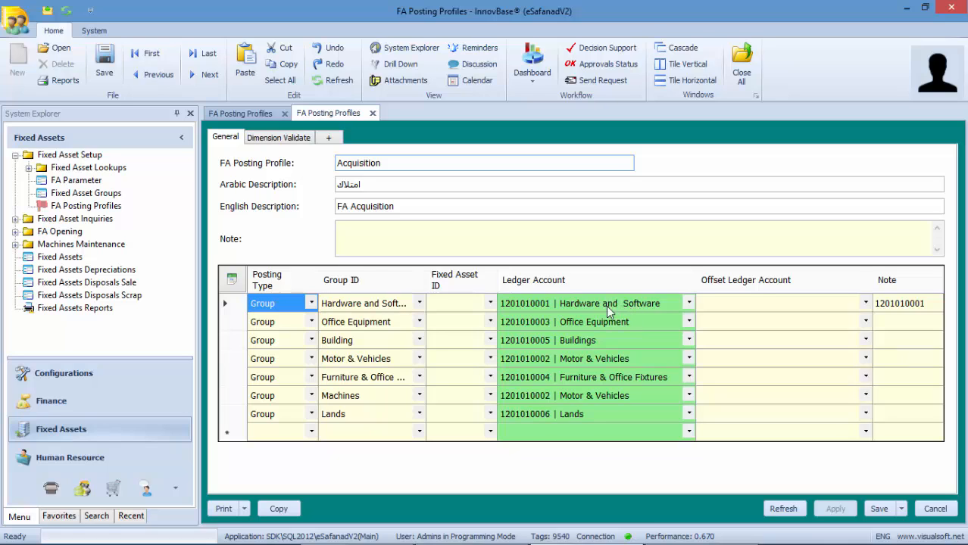
left_click(549, 303)
left_click(547, 325)
left_click(549, 346)
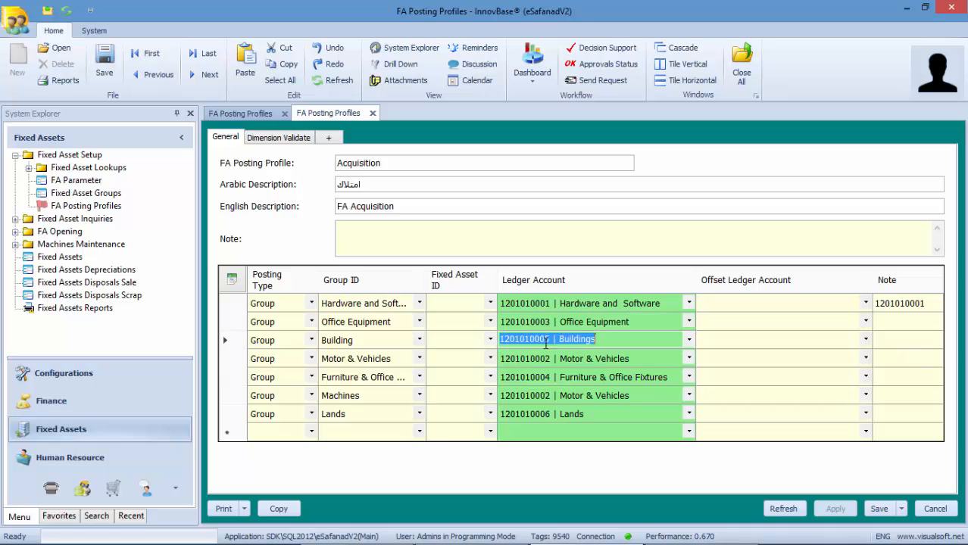
key("Delete")
left_click(538, 357)
left_click(535, 377)
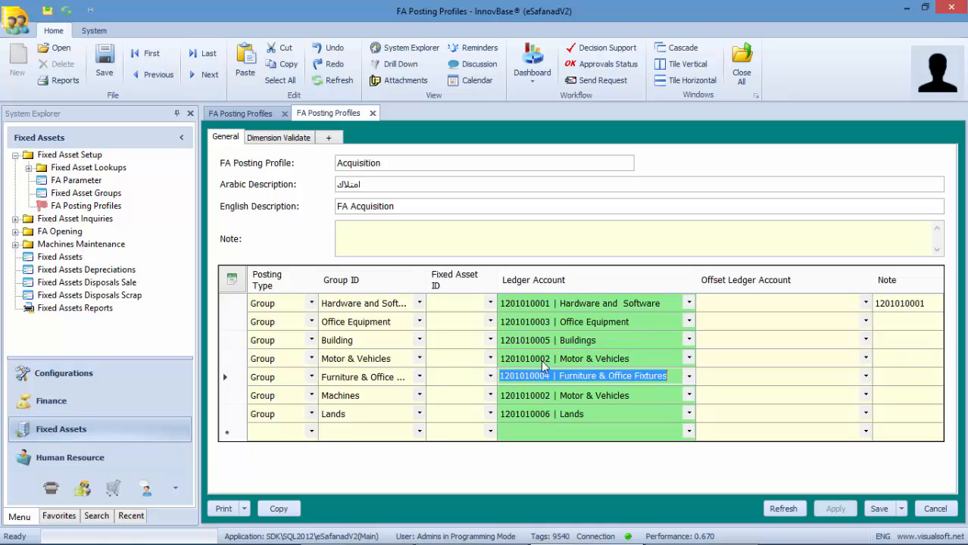
Copy only the account number from the Machines group's ledger account in the Acquisition profile.
left_click(545, 395)
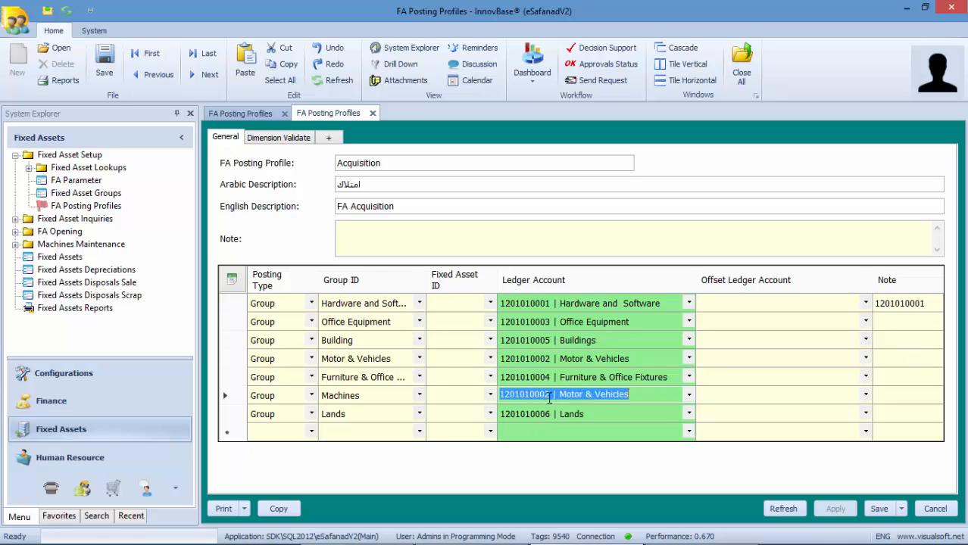
left_click_drag(550, 394, 499, 394)
key("ctrl+c")
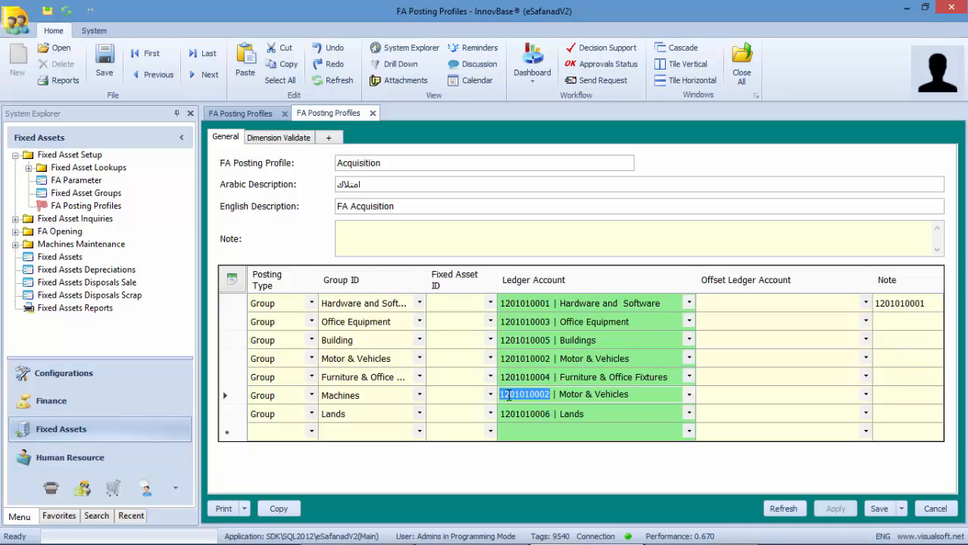
Open the Chart of Accounts under Finance's General Ledger and find the copied Motor & Vehicles account number.
left_click(50, 406)
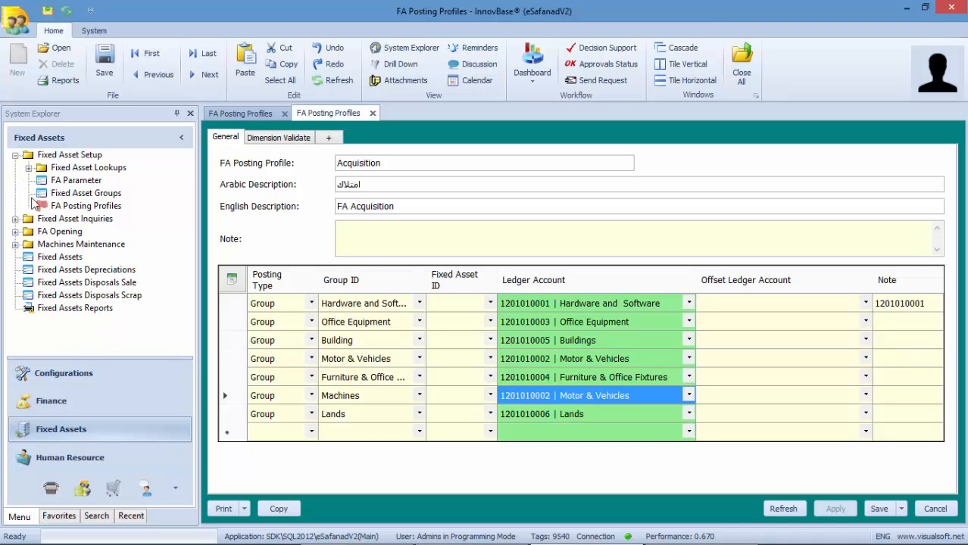
left_click(28, 400)
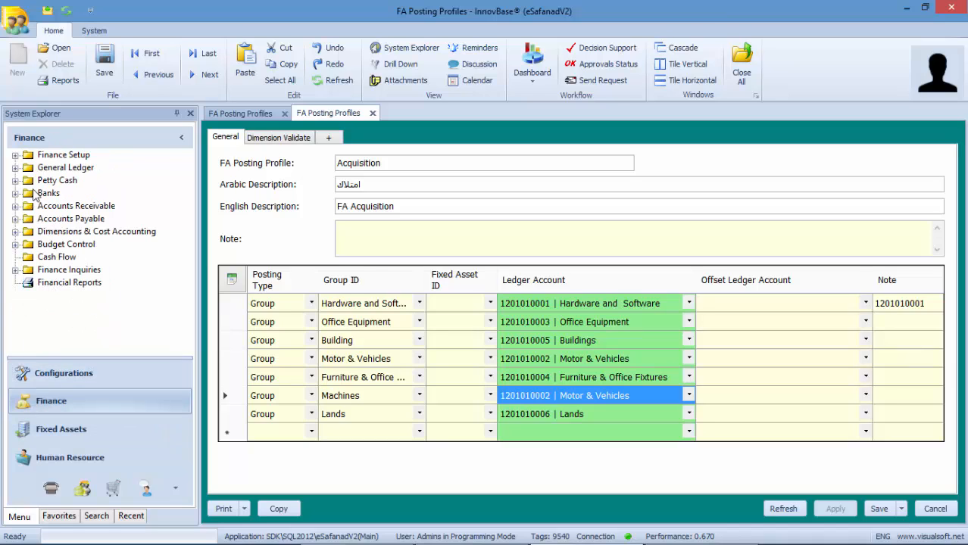
left_click(15, 168)
left_click(74, 182)
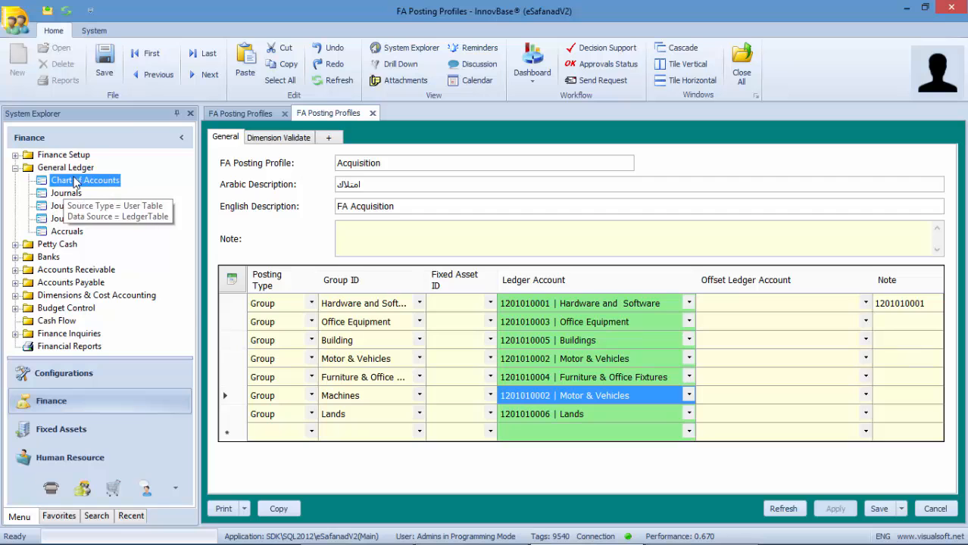
right_click(74, 182)
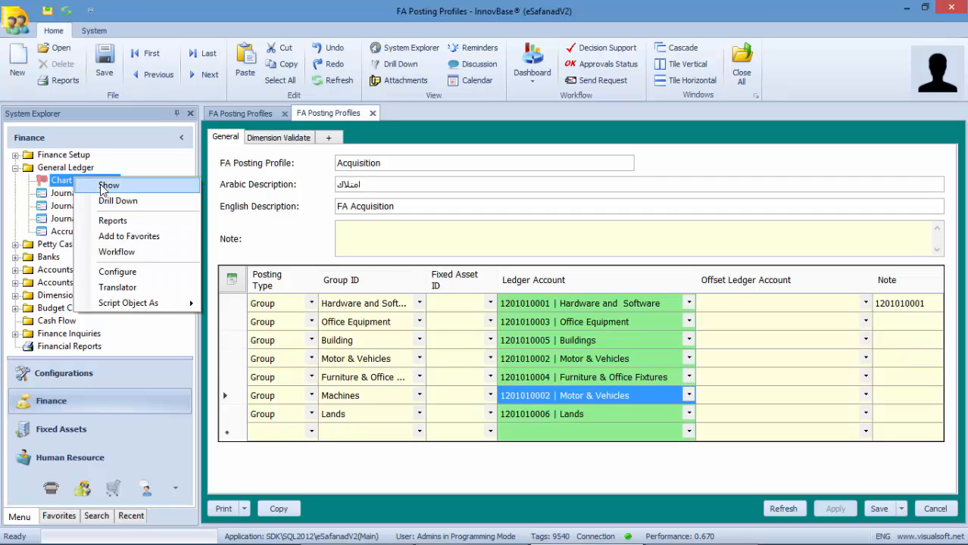
left_click(106, 185)
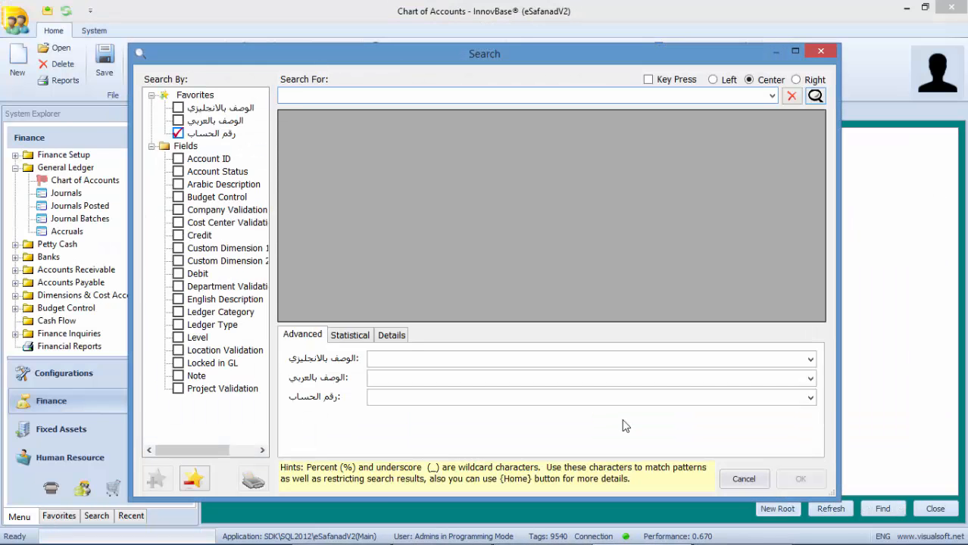
key("ctrl+v")
key("Return")
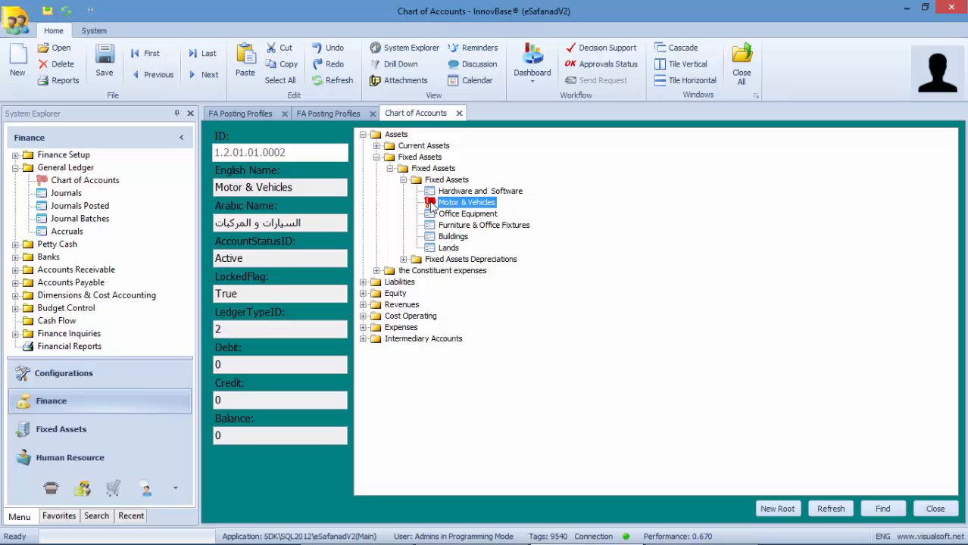
Expand Fixed Assets Depreciations and view the Motor & Vehicles Accumulated Depreciations account and the Hardware and Software account.
left_click(403, 260)
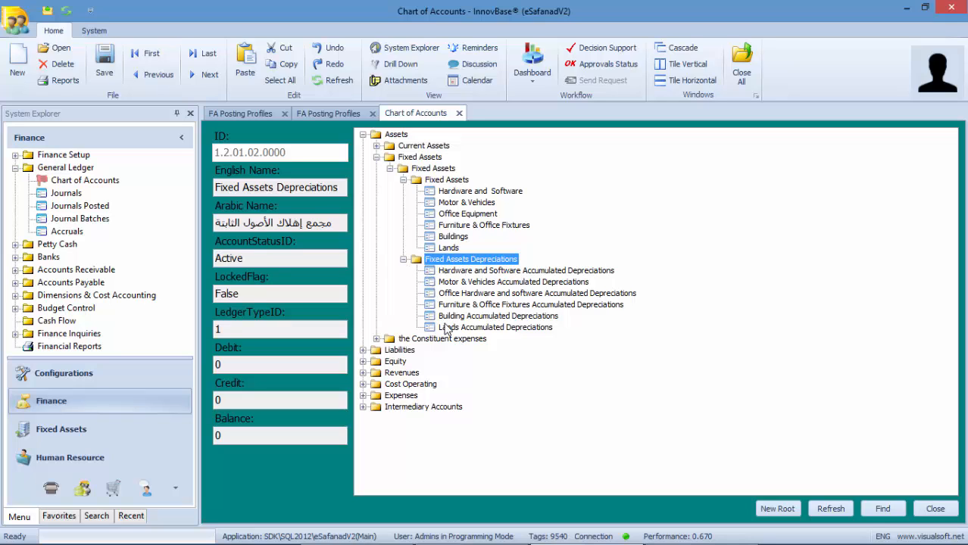
left_click(465, 284)
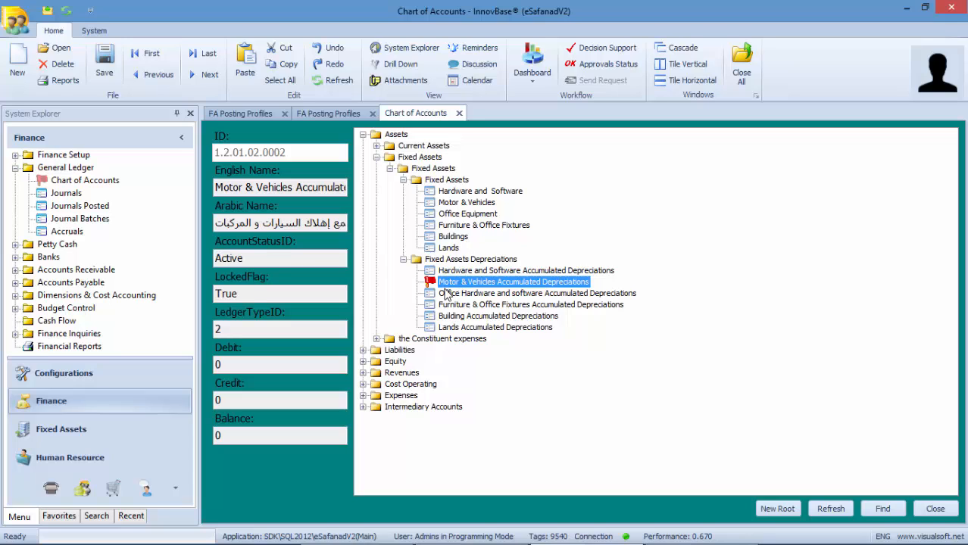
left_click(461, 193)
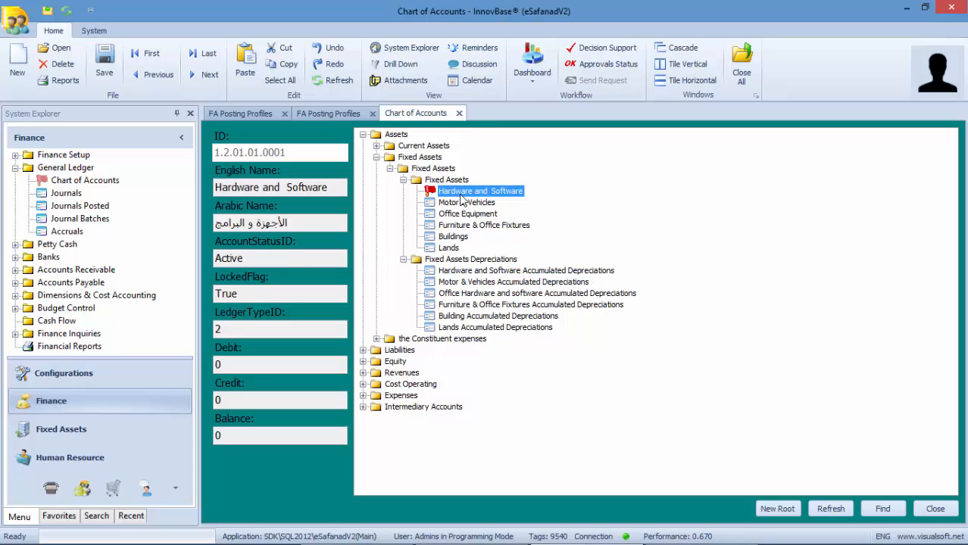
Return to the open posting profile, advance to Acquisition Adj and examine the Machines row's posting type, group and ledger account.
left_click(261, 112)
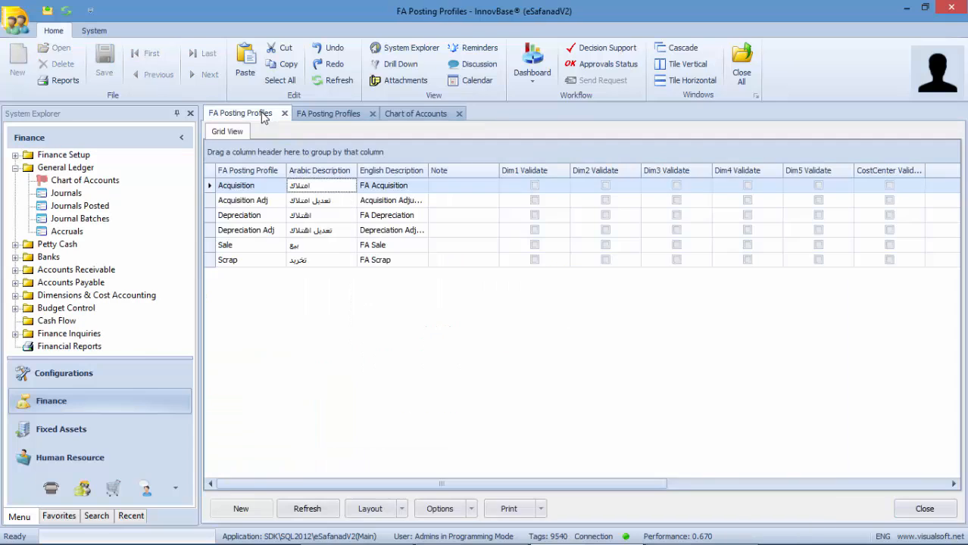
left_click(314, 118)
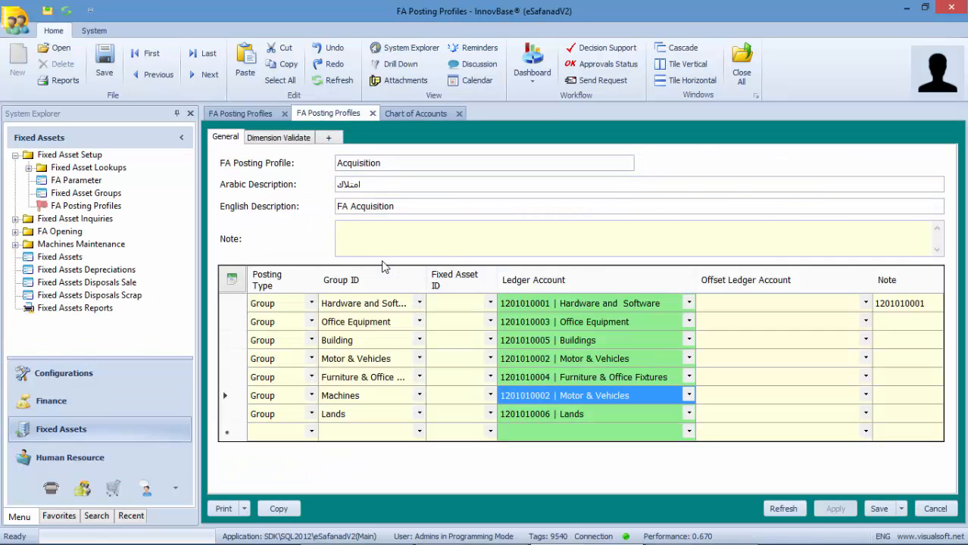
left_click(206, 75)
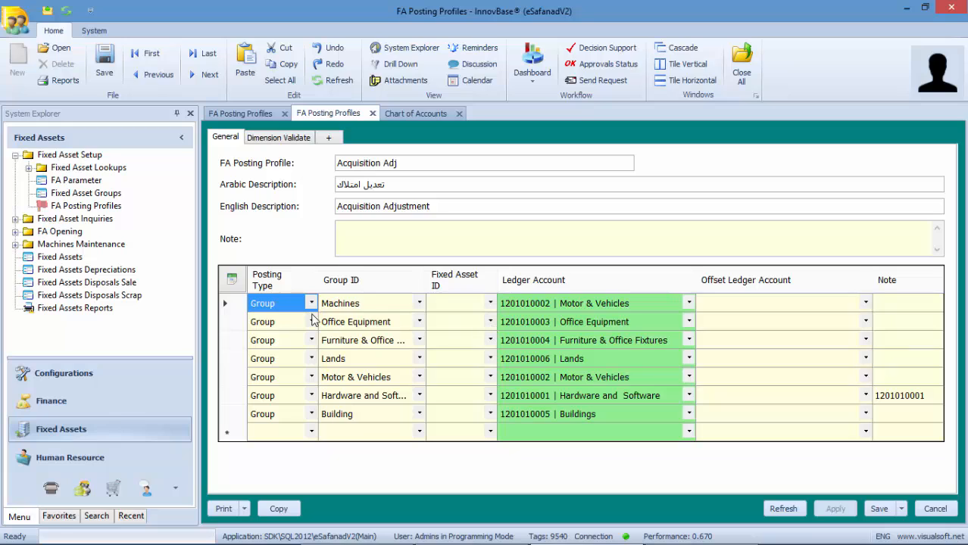
left_click(528, 305)
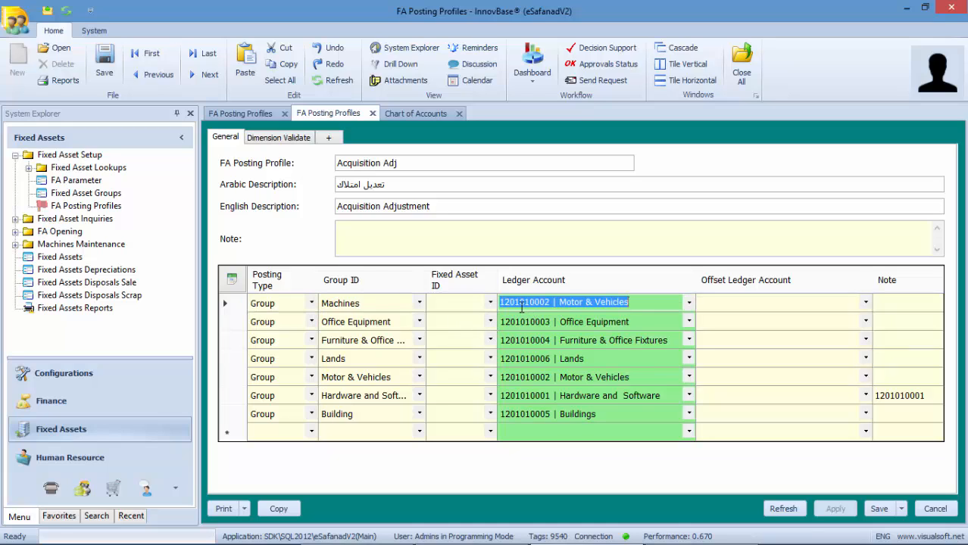
left_click(291, 304)
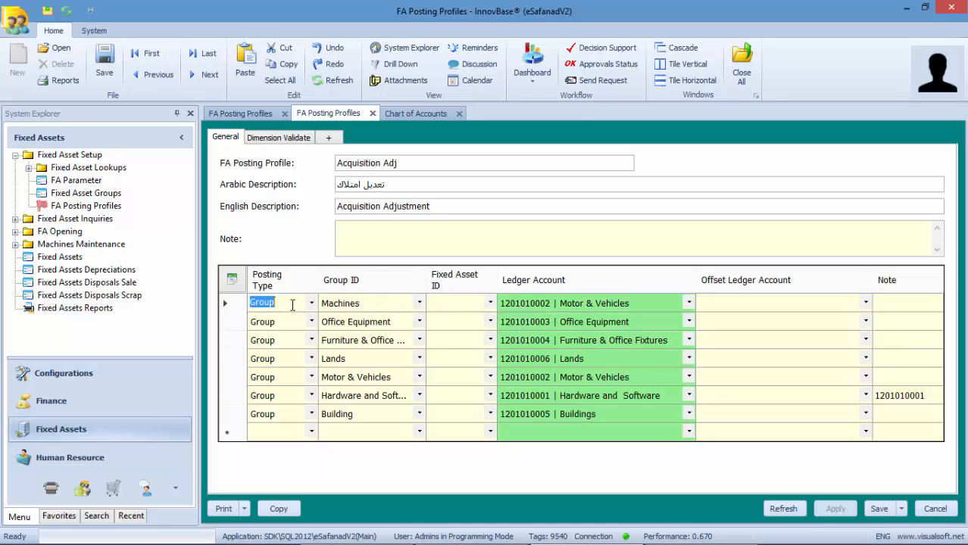
left_click(337, 304)
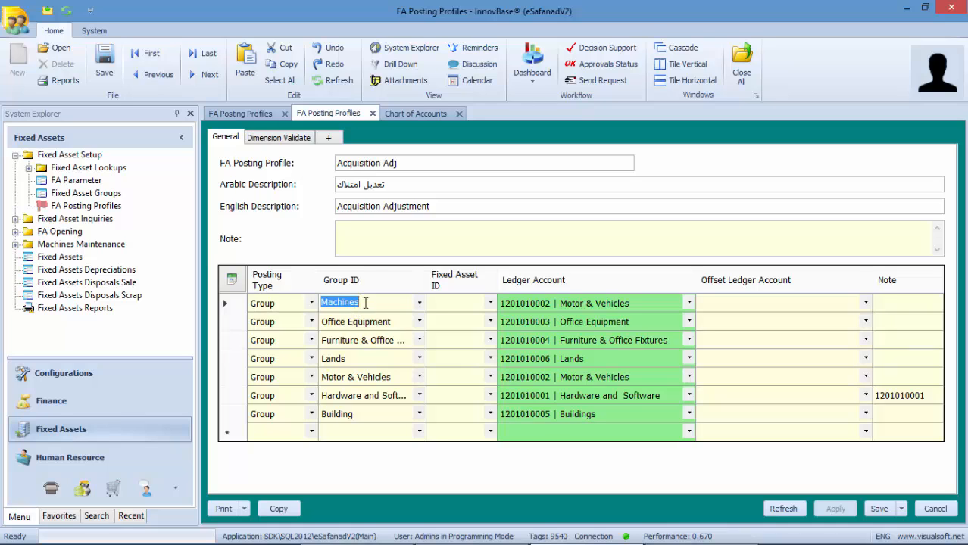
left_click(521, 306)
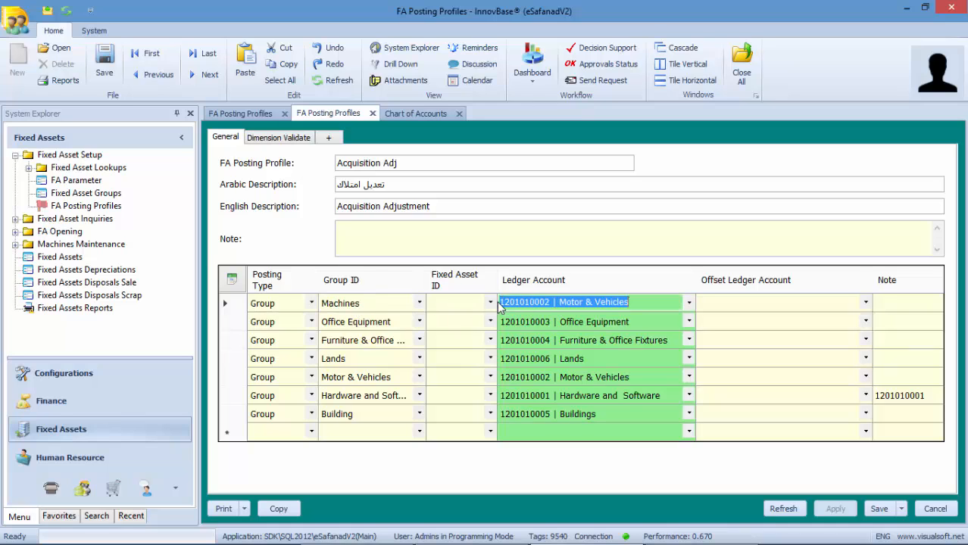
List the fixed assets selectable for the Machines row, leave it without an asset, and check the Office Equipment ledger account.
left_click(491, 304)
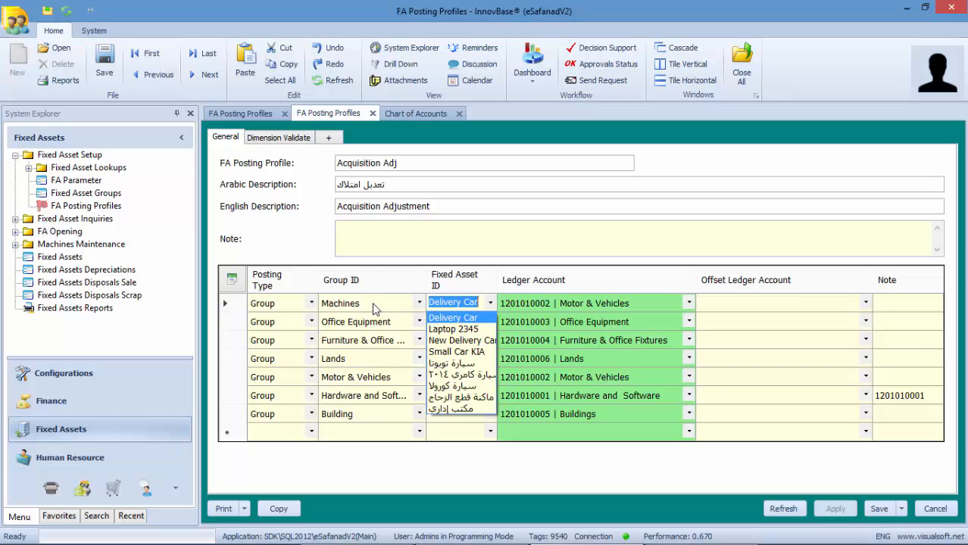
left_click(540, 311)
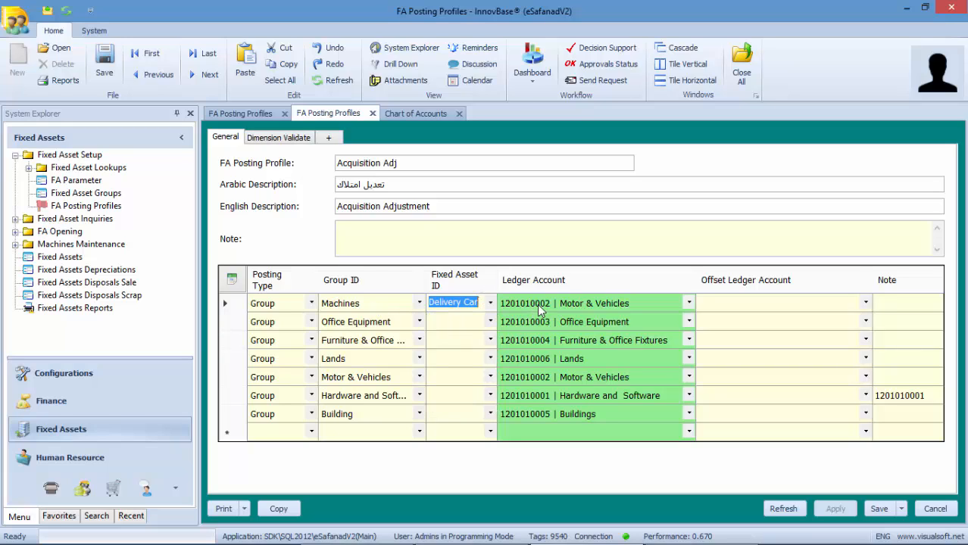
left_click(535, 322)
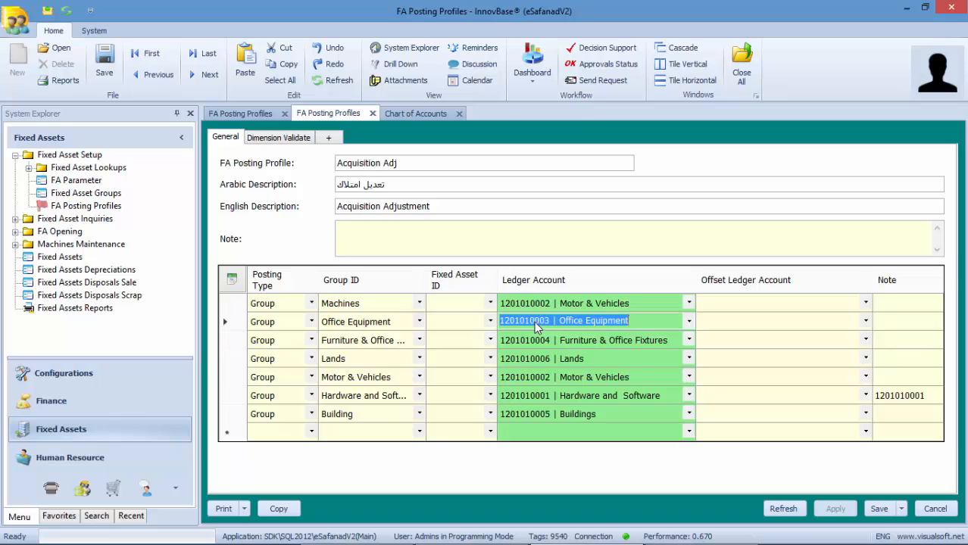
Advance to the Depreciation profile and copy the account number of the Motor & Vehicles group's ledger account.
left_click(196, 79)
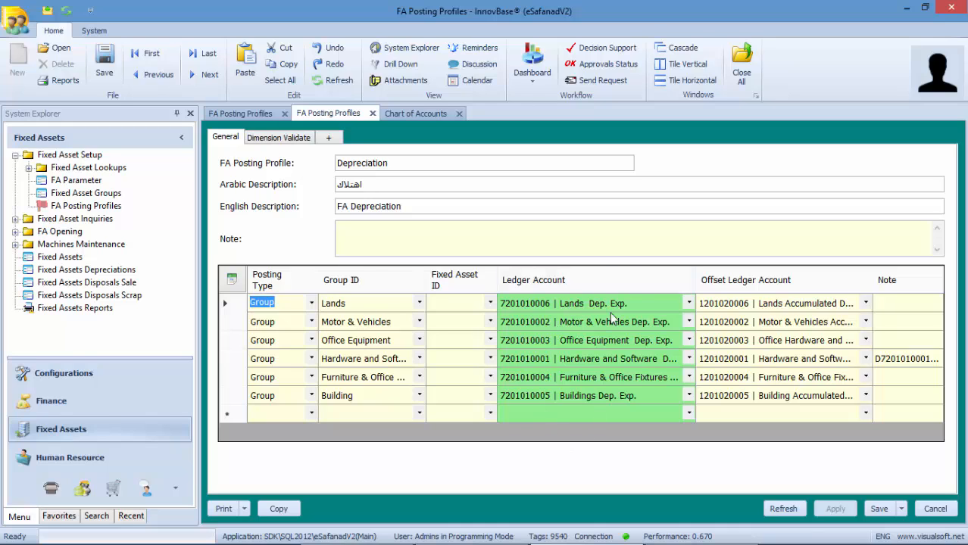
left_click(549, 320)
left_click_drag(551, 320, 499, 322)
key("ctrl+c")
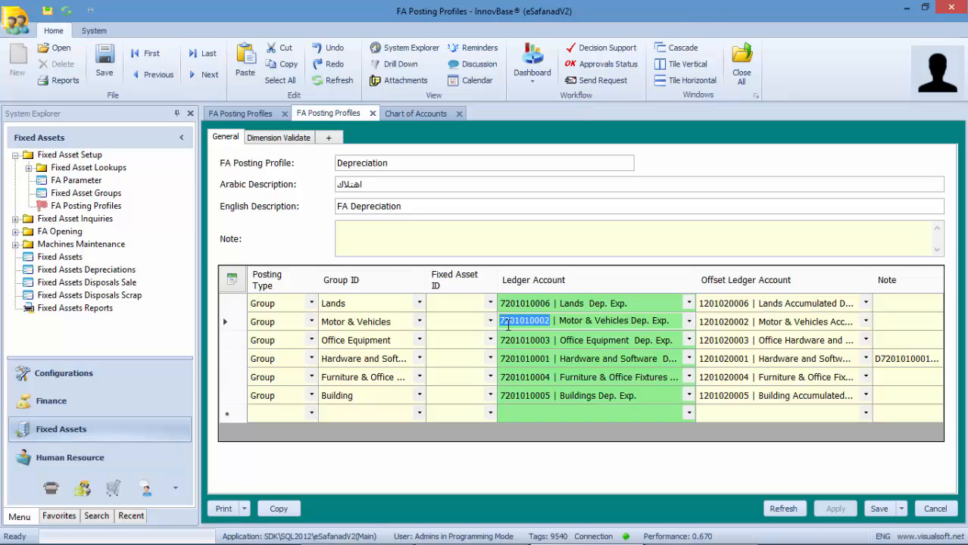
Find the copied Motor & Vehicles Dep. Exp. account number in the Chart of Accounts.
left_click(417, 113)
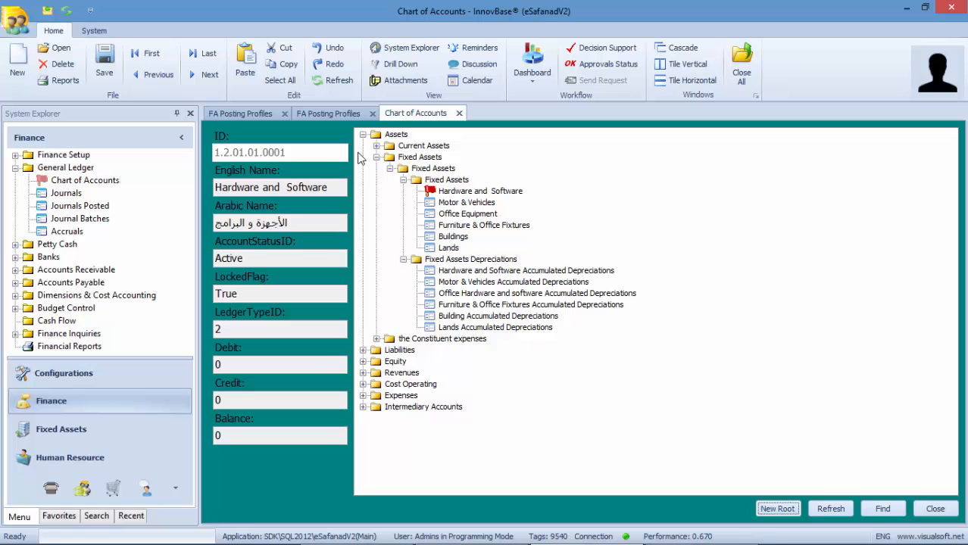
left_click(864, 512)
key("ctrl+v")
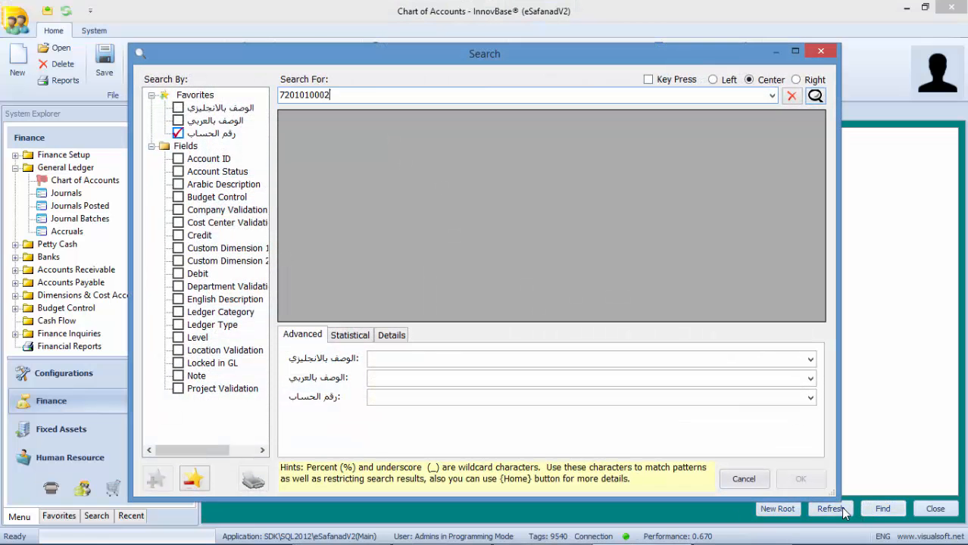
key("Return")
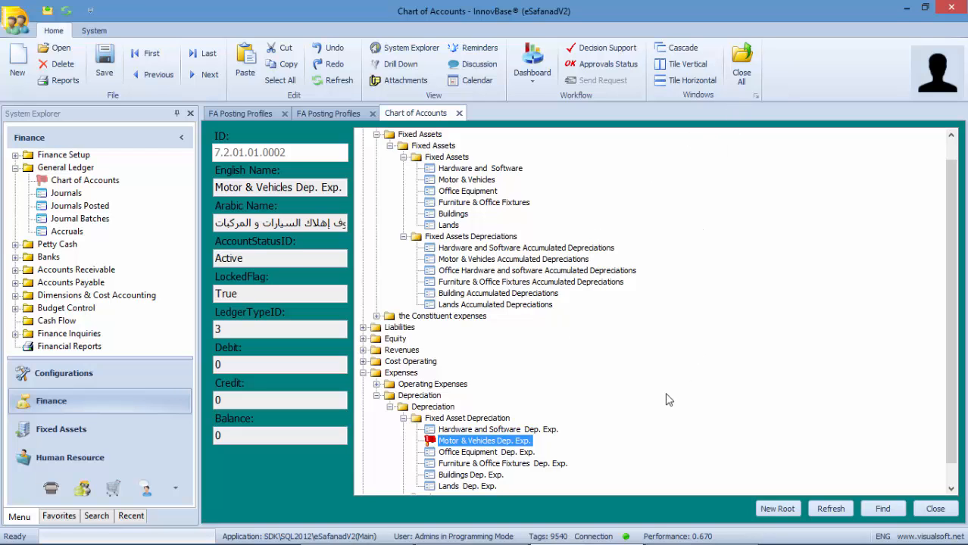
Return to the posting profile record, advance to the Sale profile and copy the Sell Assets ledger account number.
left_click(316, 114)
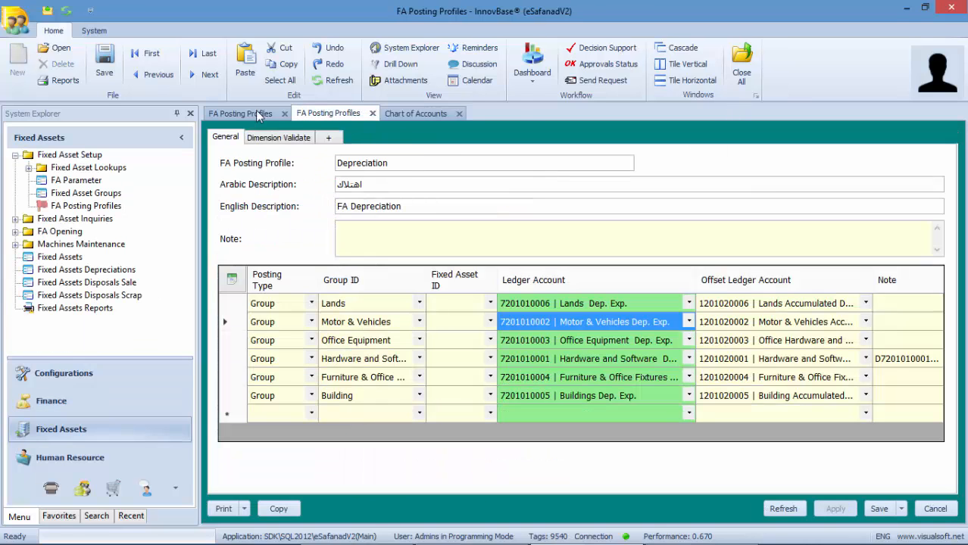
left_click(204, 74)
left_click(205, 74)
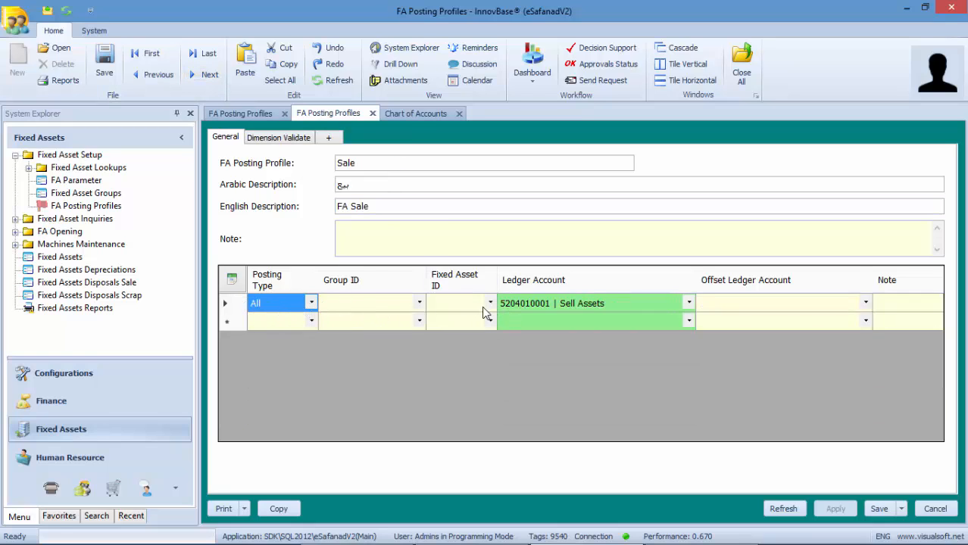
left_click(514, 303)
key("ctrl+c")
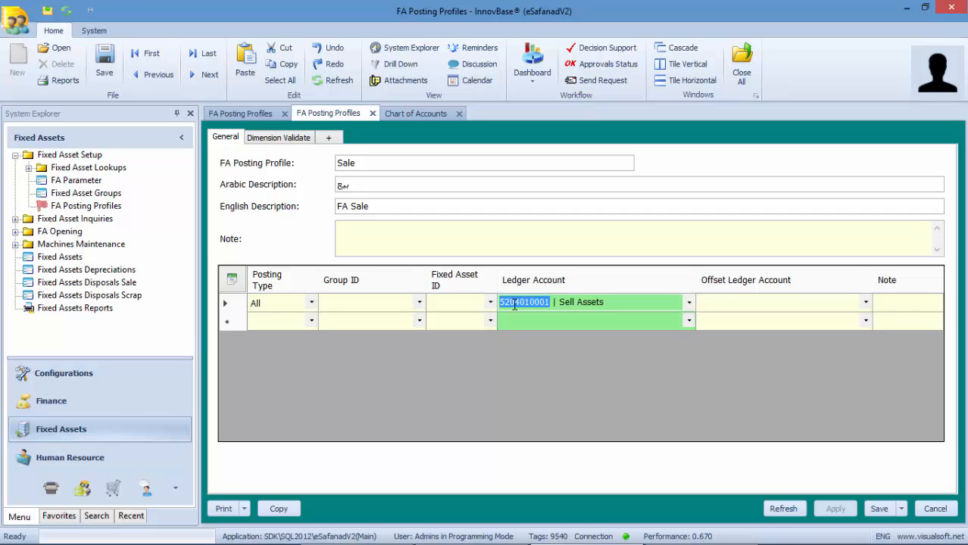
Search the Chart of Accounts for the copied Sell Assets account number and go to that account.
left_click(395, 114)
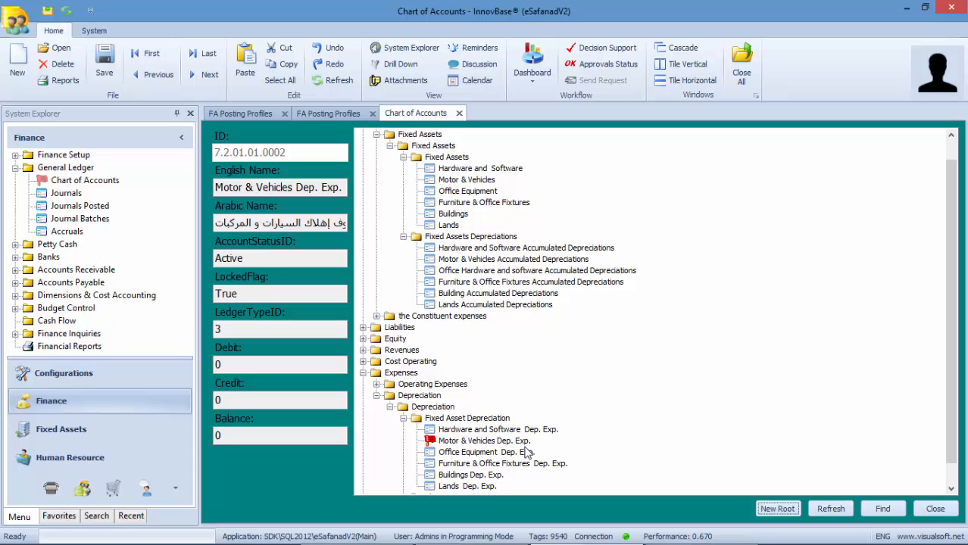
left_click(866, 509)
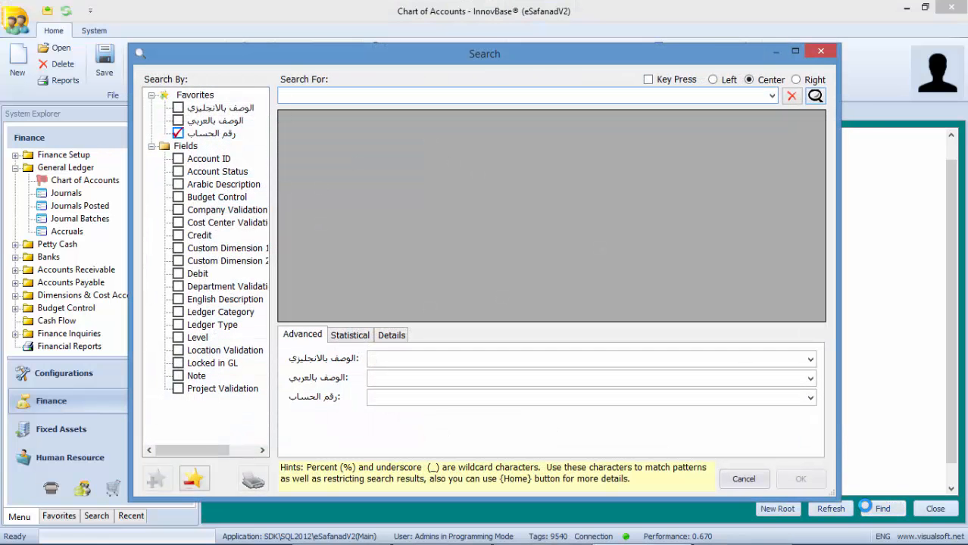
key("ctrl+v")
key("Return")
key("Return")
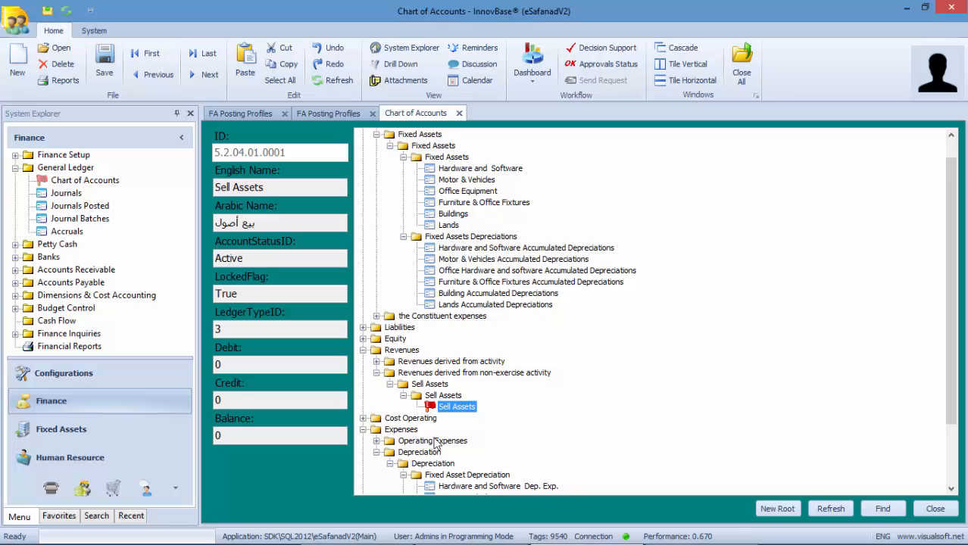
Close the Chart of Accounts, the Sale posting profile and the FA Posting Profiles list.
left_click(459, 114)
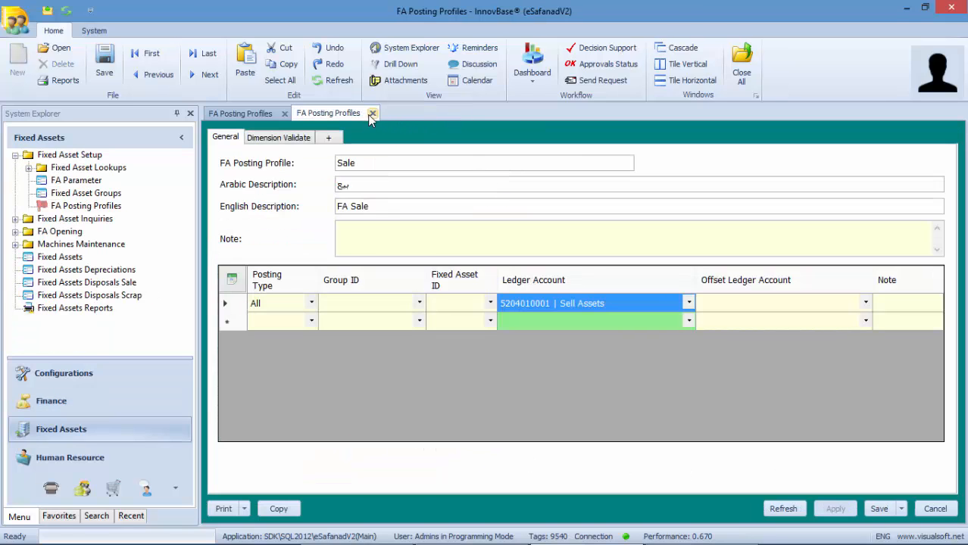
left_click(372, 114)
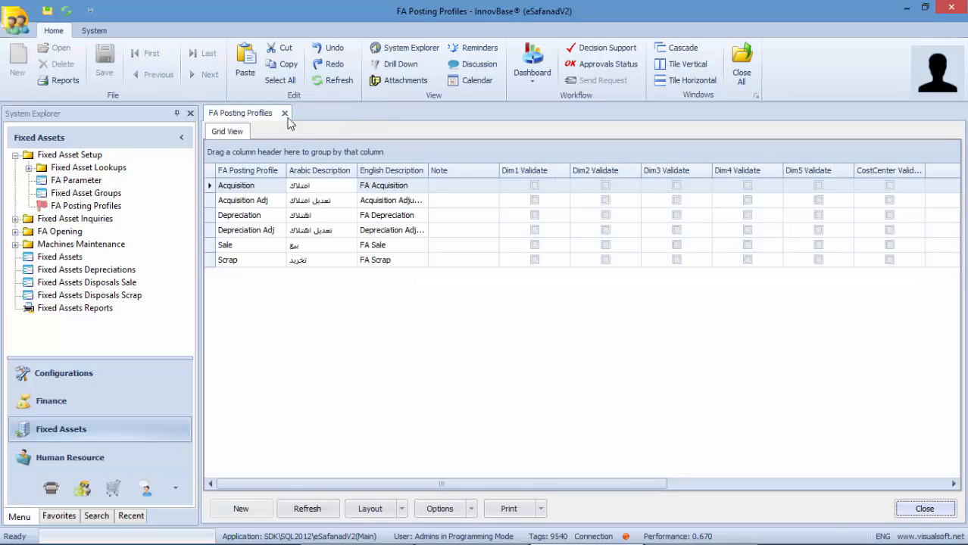
left_click(285, 112)
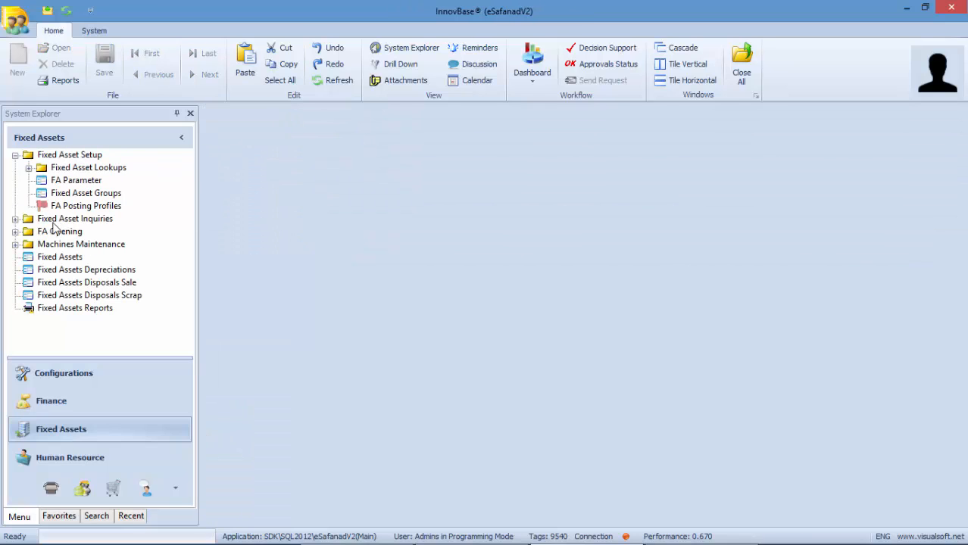
Open FA Parameter, check the Auto Number Fixed Assets option, leave it enabled, and save and close the parameters.
double_click(65, 182)
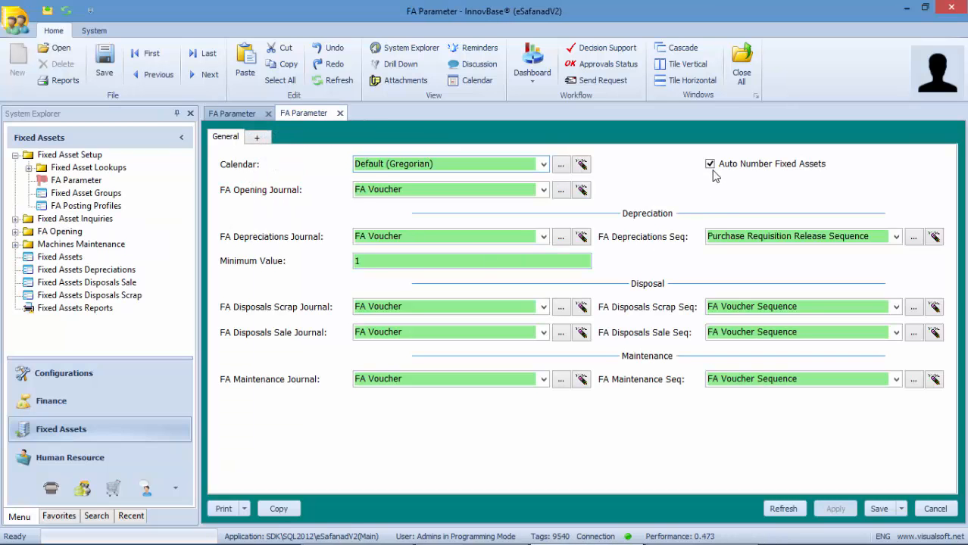
left_click(711, 165)
left_click(710, 164)
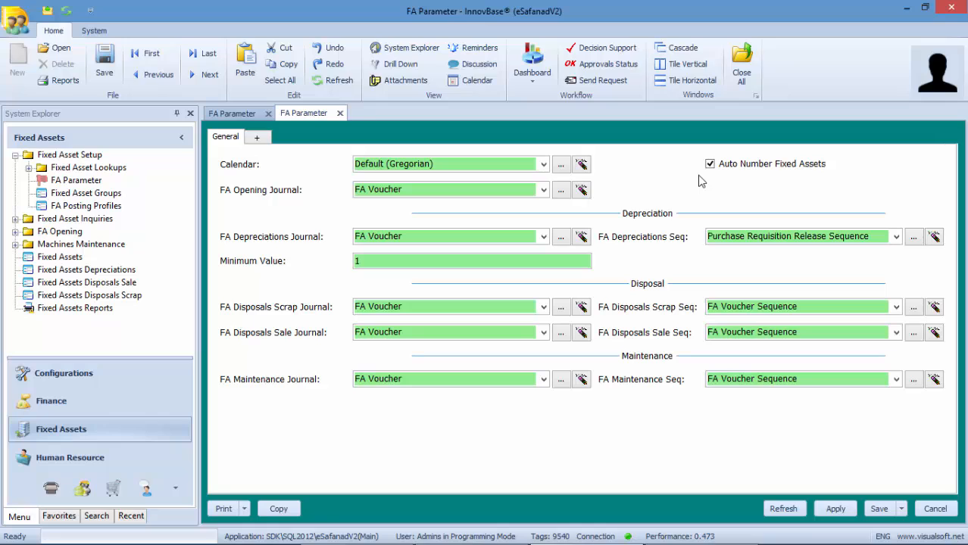
left_click(710, 164)
left_click(710, 164)
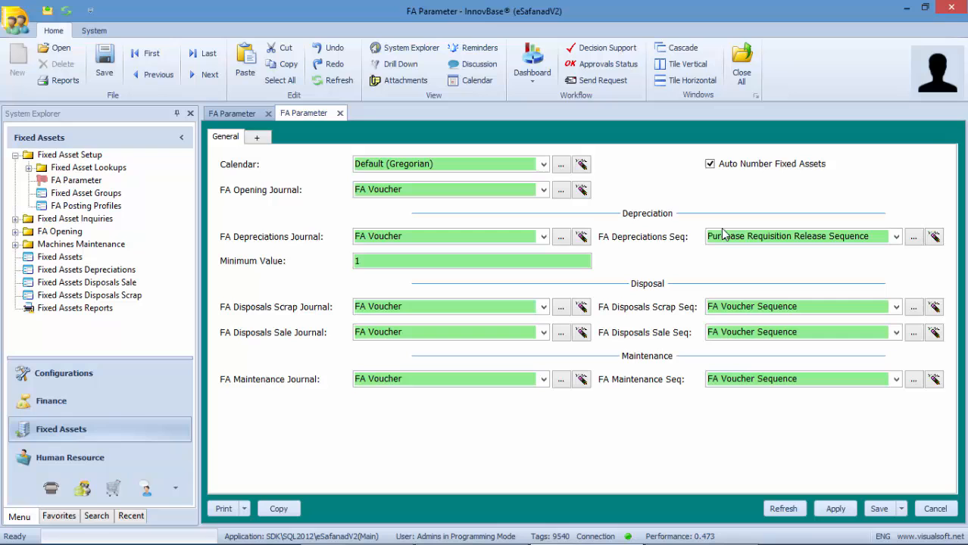
left_click(871, 512)
left_click(533, 334)
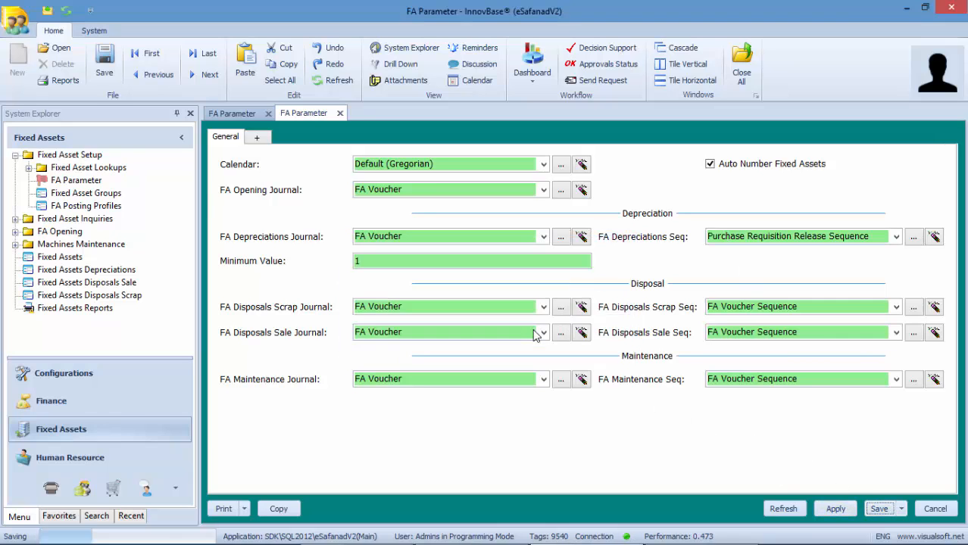
left_click(268, 113)
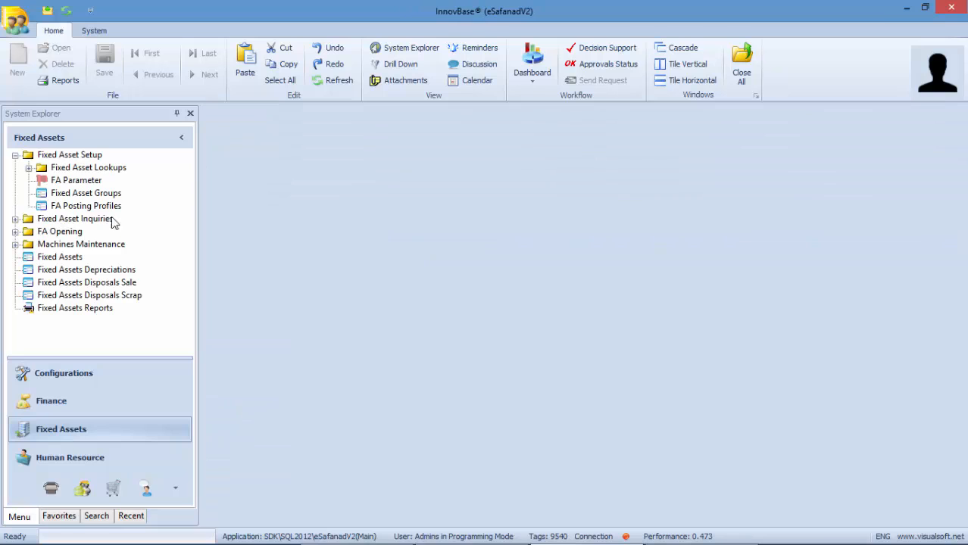
Create a new Fixed Assets record with the Arabic description سيارة المدير and the English description GM Car.
left_click(49, 258)
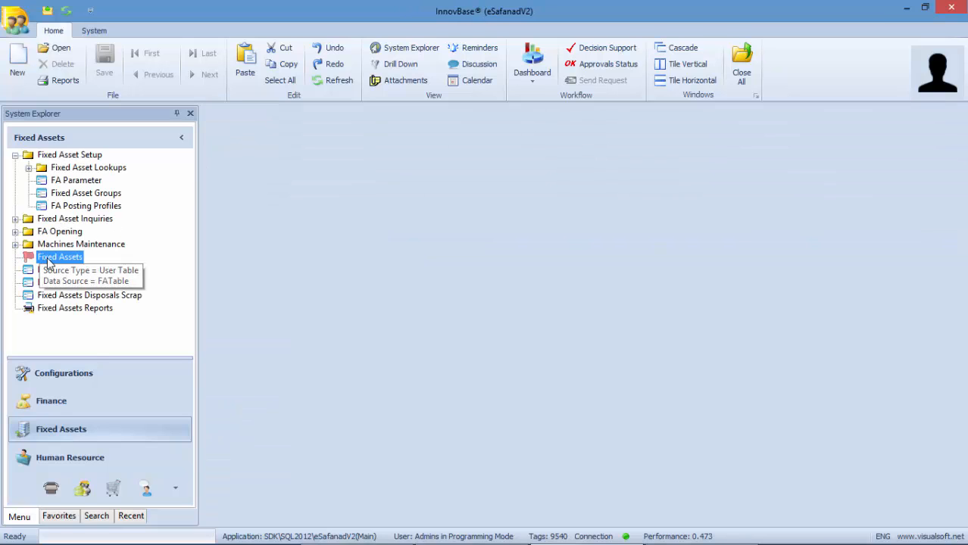
right_click(48, 262)
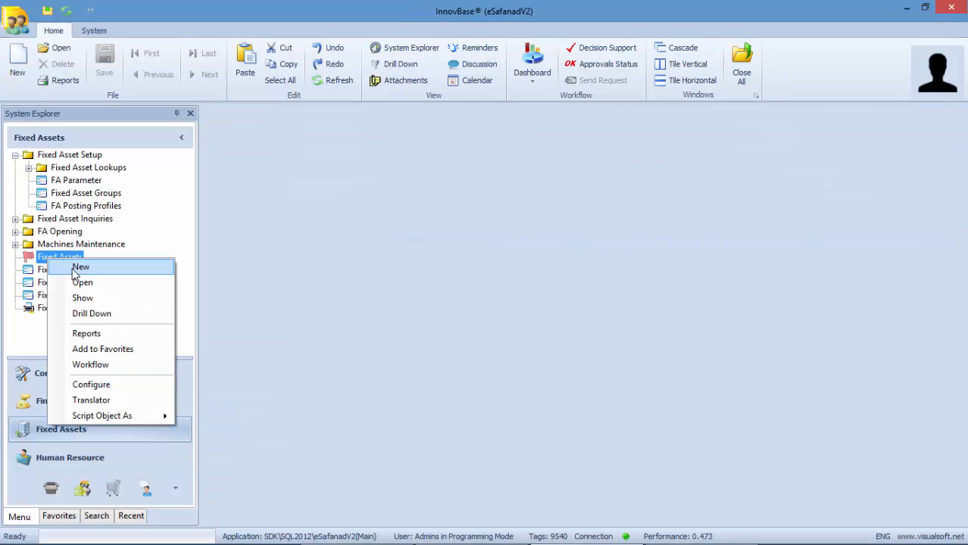
left_click(78, 268)
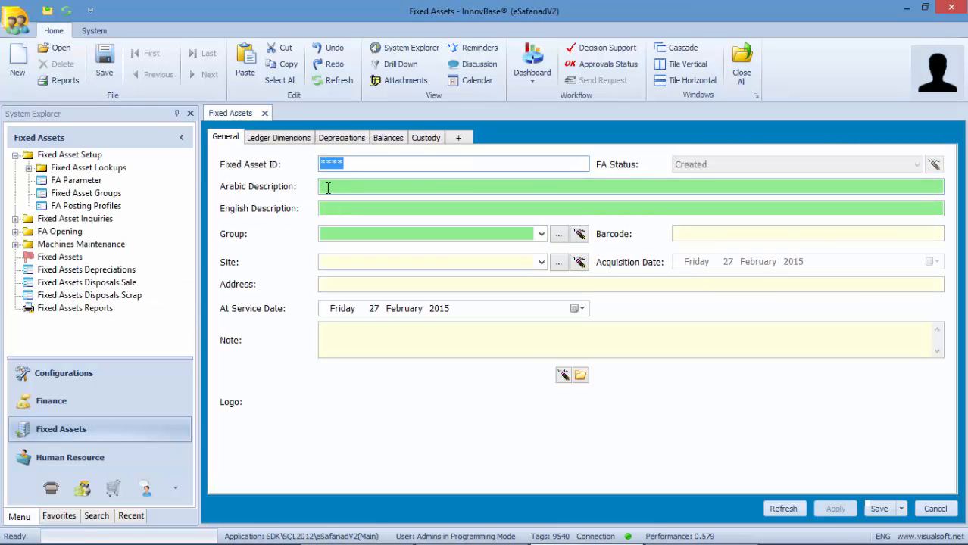
left_click(326, 188)
key("alt+shift")
type("س")
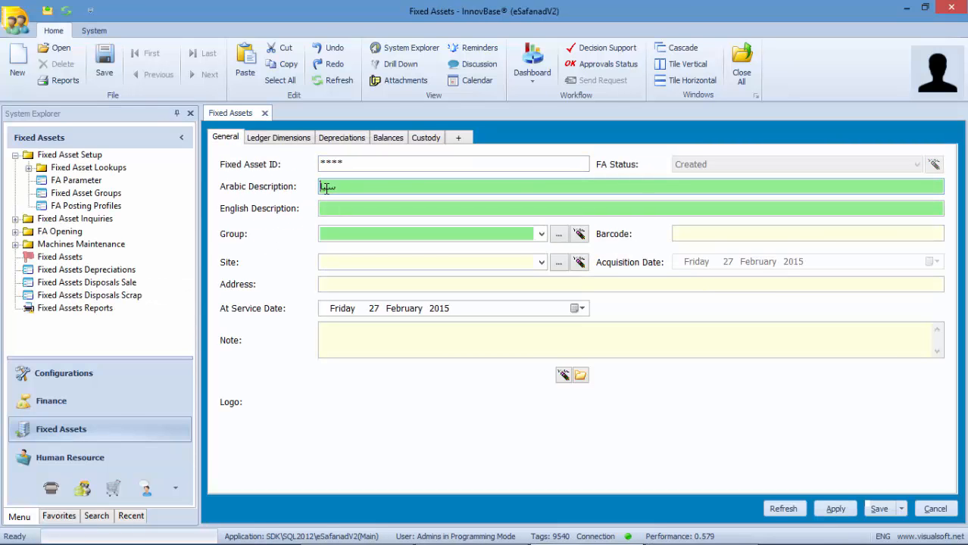
type("يارة المدير")
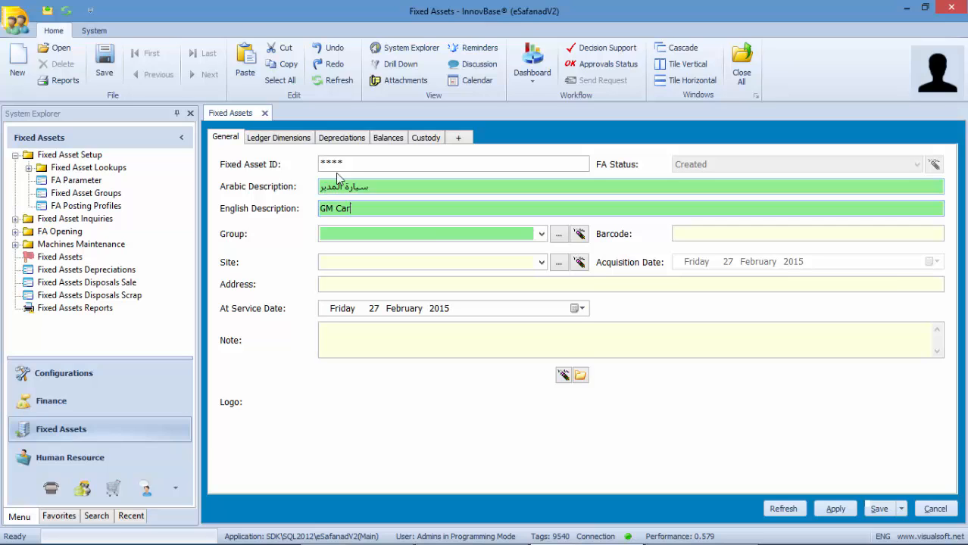
Assign the new asset to the Motor & Vehicles group, then save and exit the record.
left_click(541, 234)
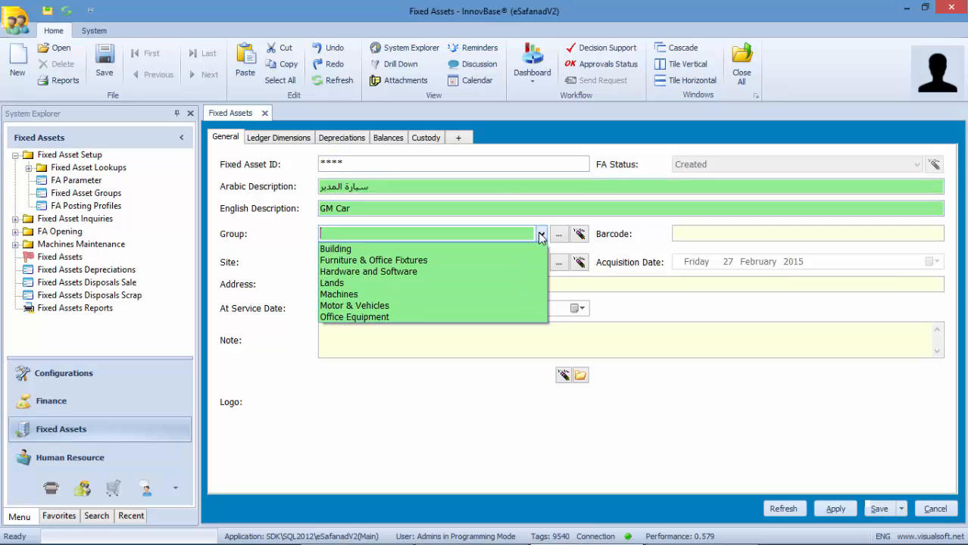
left_click(404, 306)
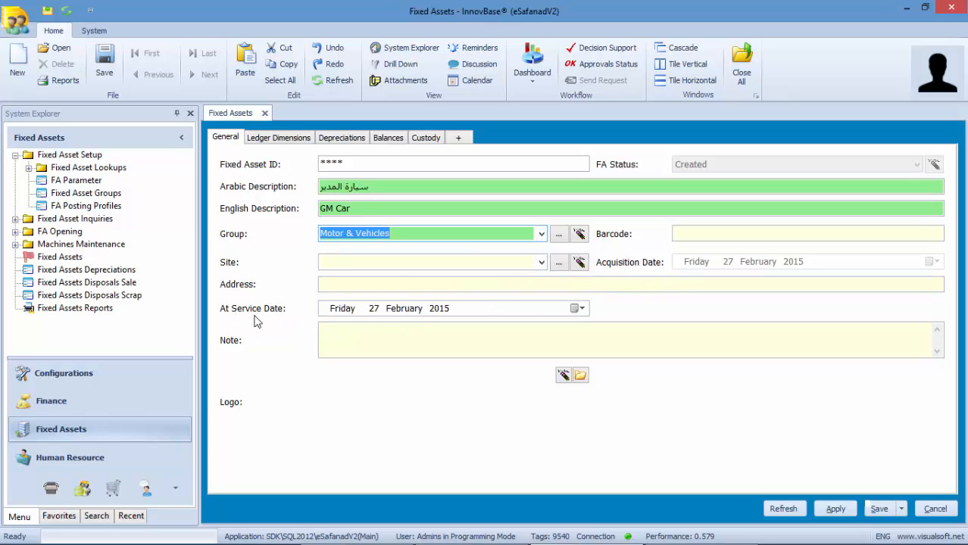
left_click(878, 510)
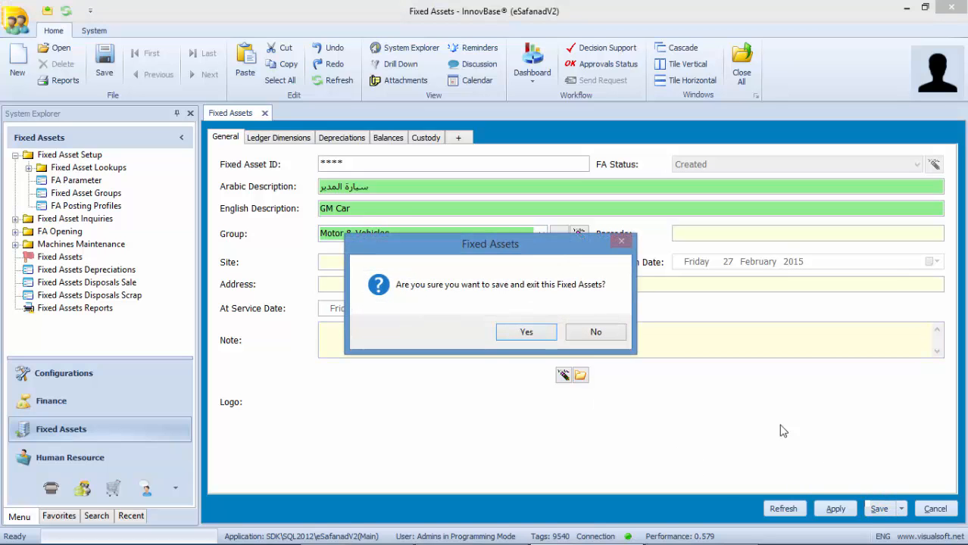
left_click(539, 335)
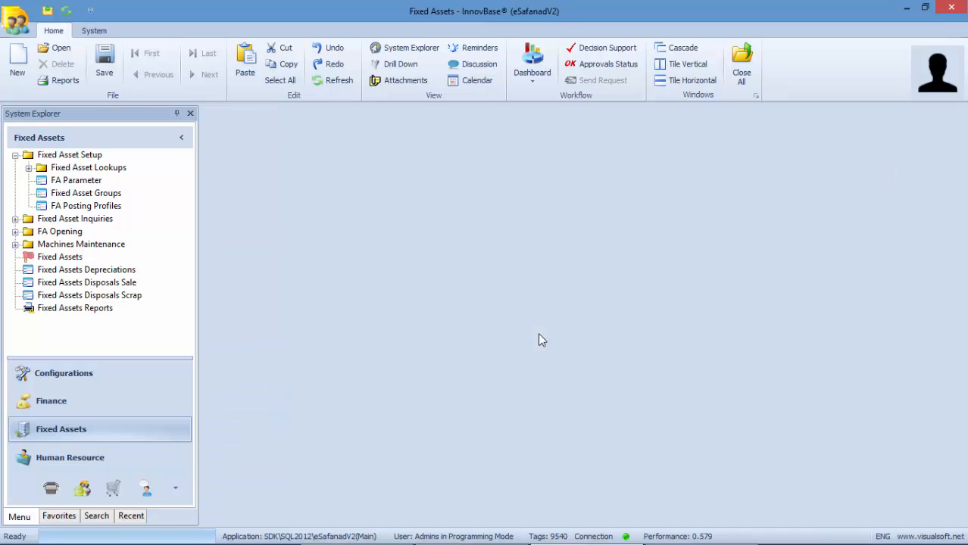
Create a new General Ledger journal in the Finance module with FA Voucher as the journal name.
left_click(44, 258)
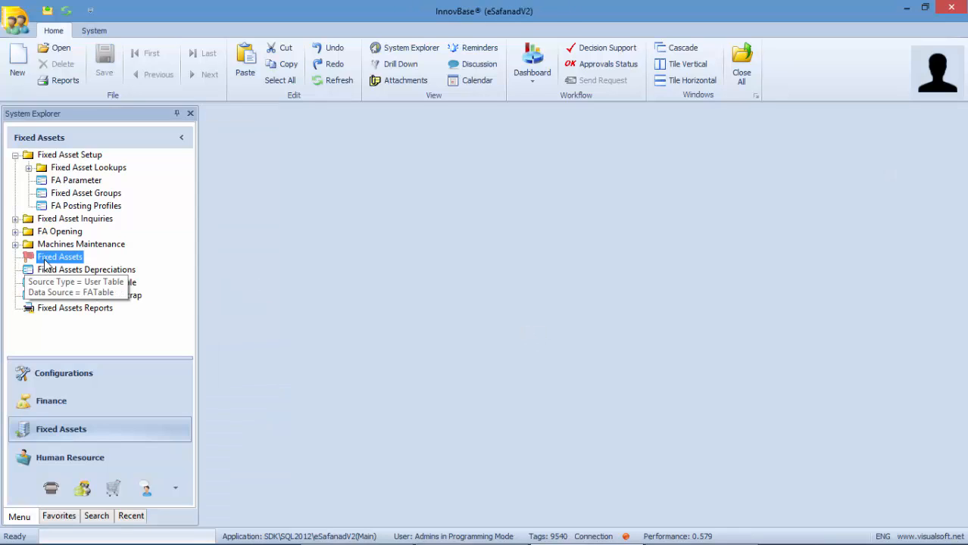
left_click(44, 406)
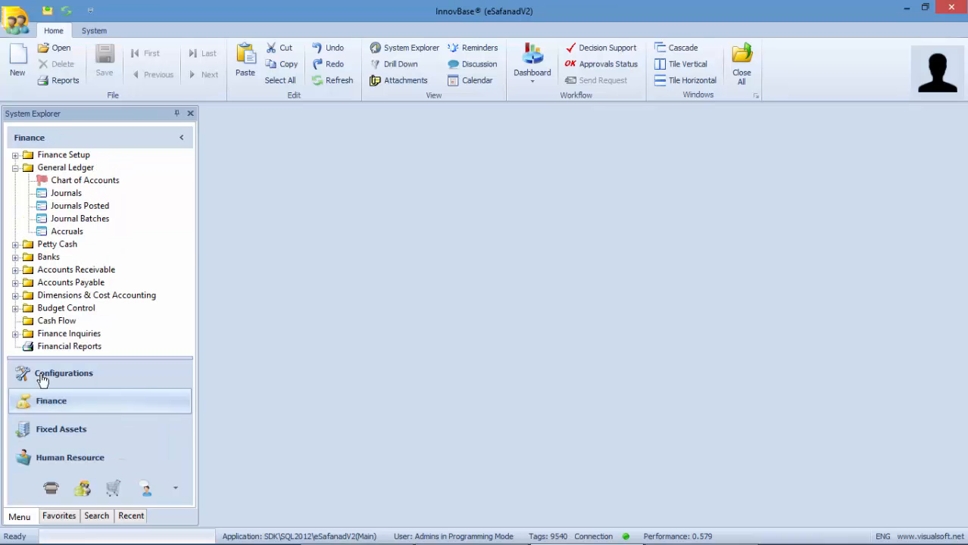
left_click(56, 194)
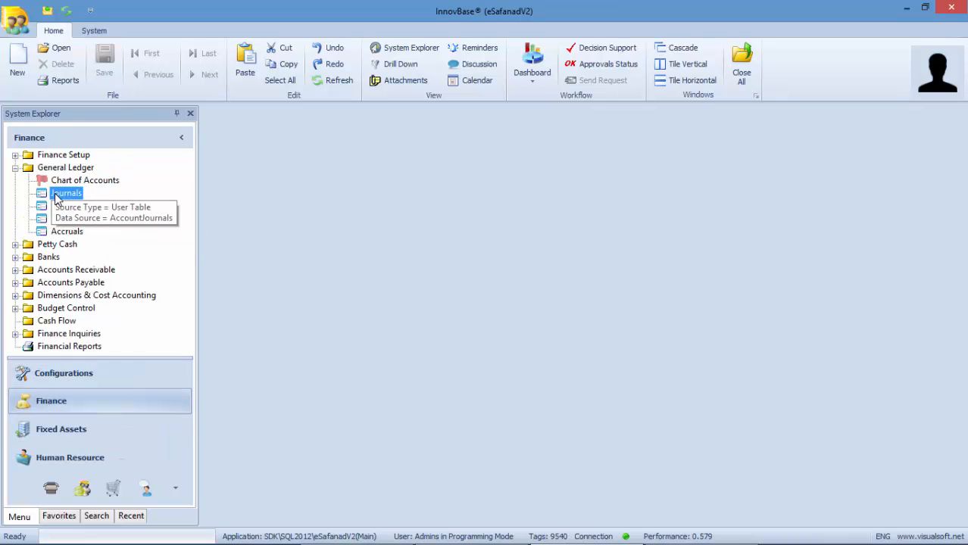
right_click(57, 195)
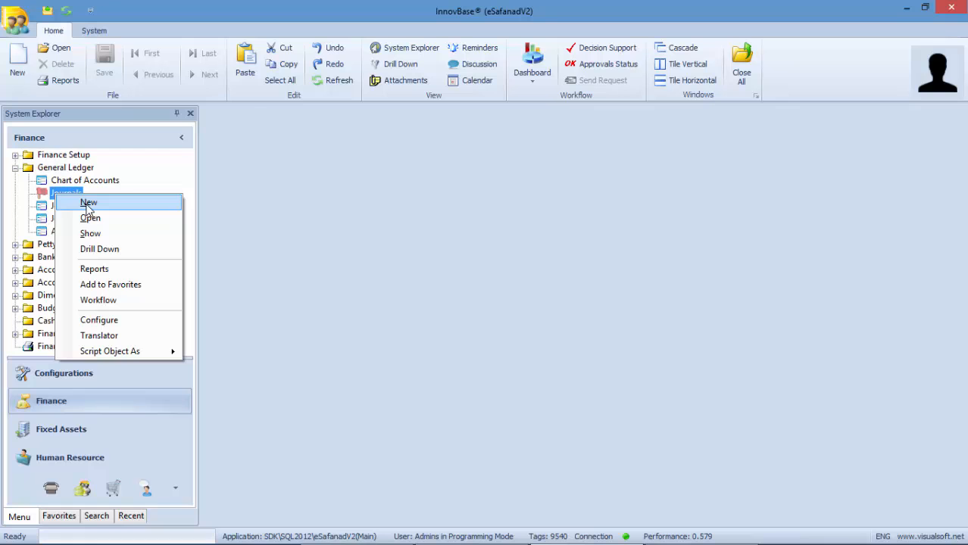
left_click(88, 203)
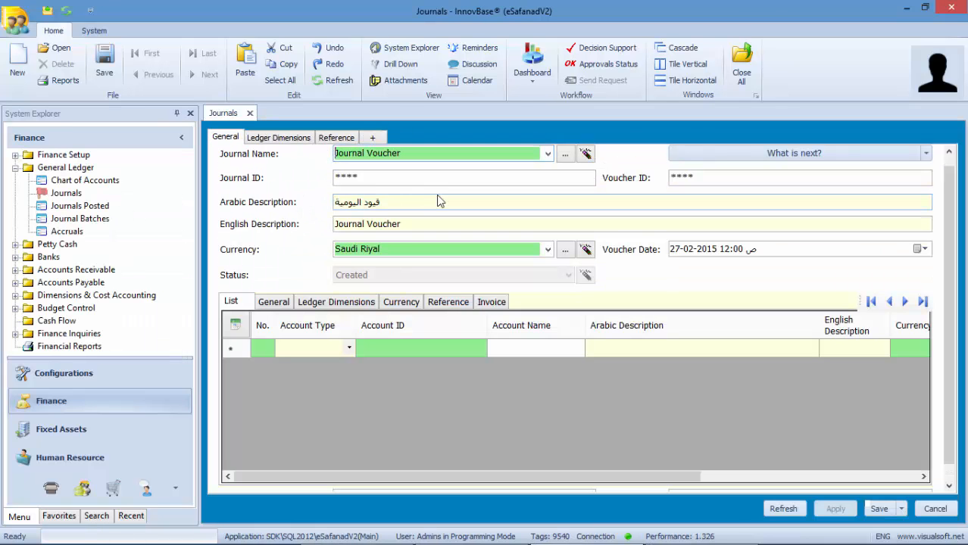
left_click(547, 156)
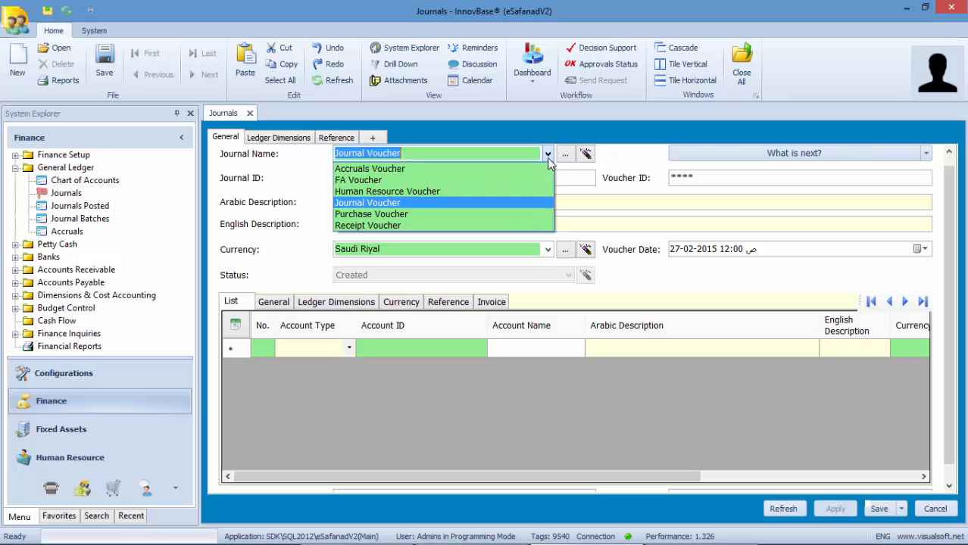
left_click(469, 182)
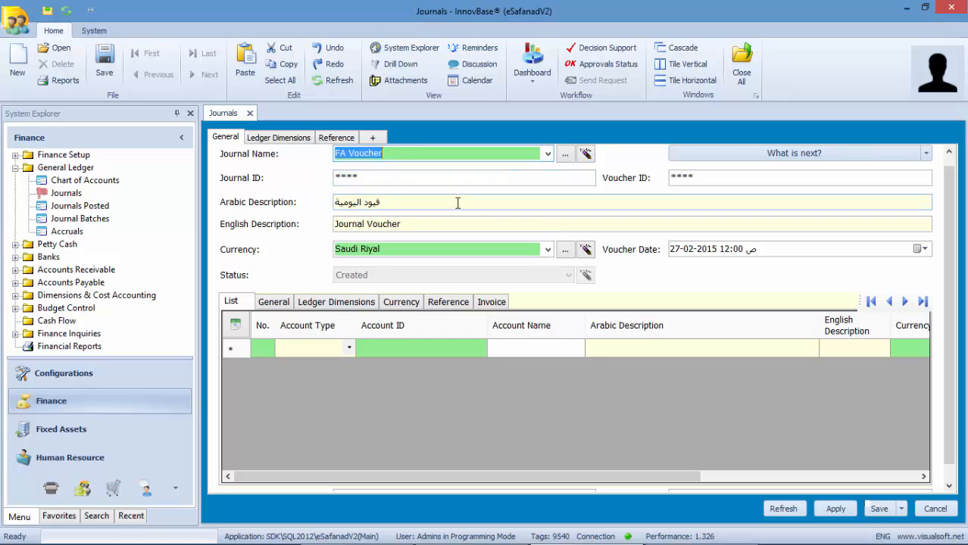
Set the journal's Arabic description to شراء سيارة المدير and its English description to GM Car Purchase.
left_click(457, 203)
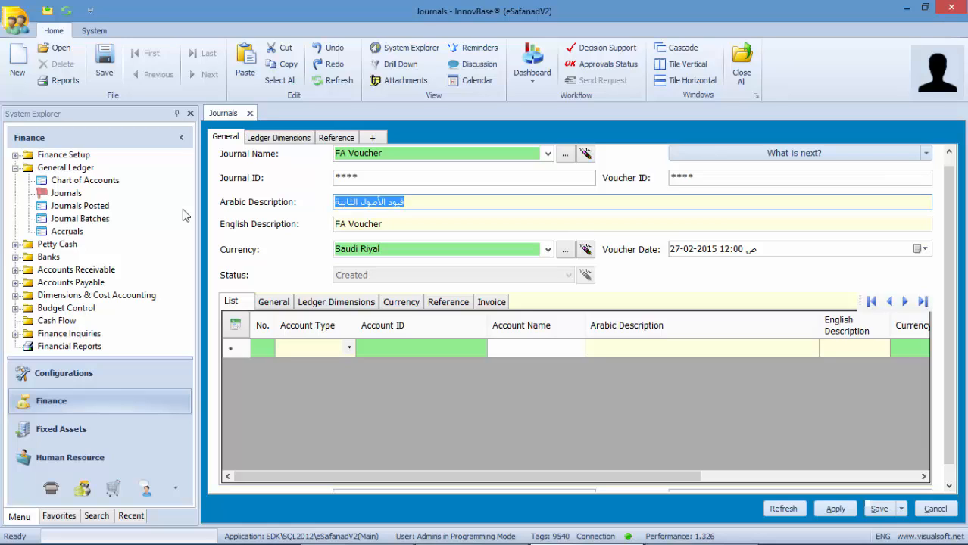
type("شرا")
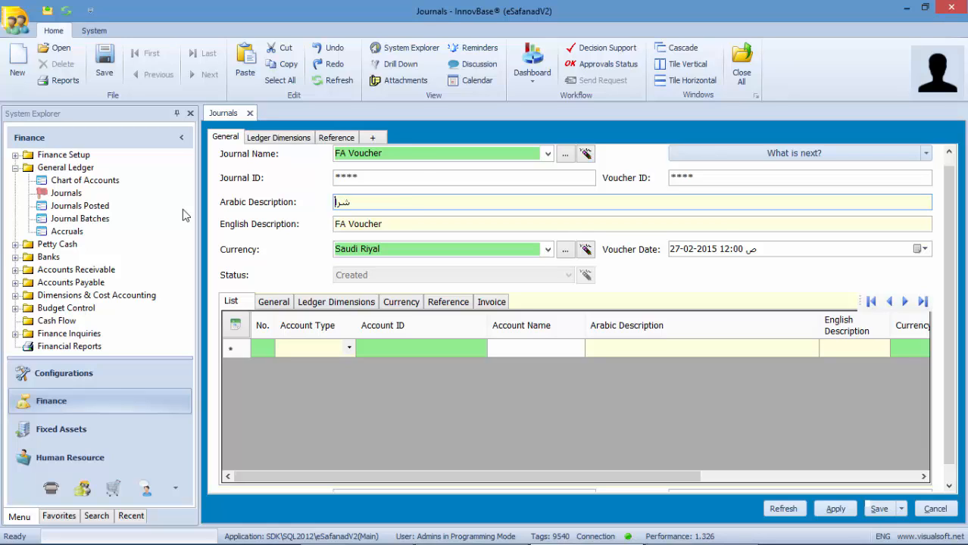
type("ء سيارة المدير")
key("Tab")
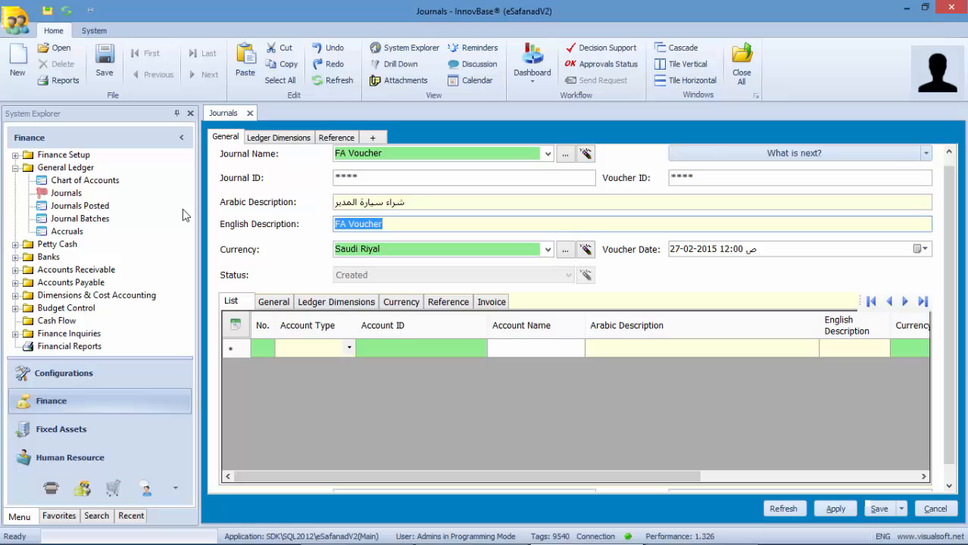
type("GM")
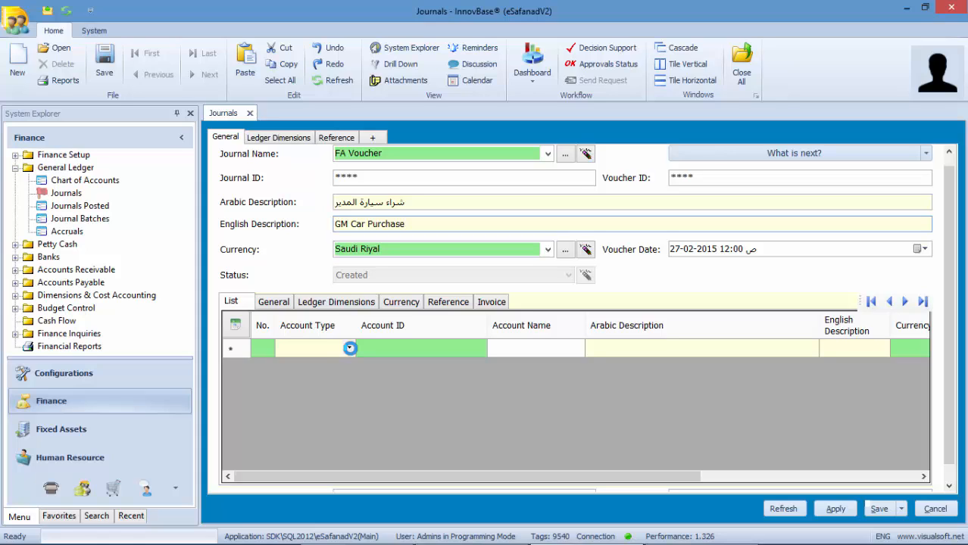
Add a Fixed Asset journal line and choose the GM Car asset as its account by searching English descriptions for "gm".
left_click(350, 348)
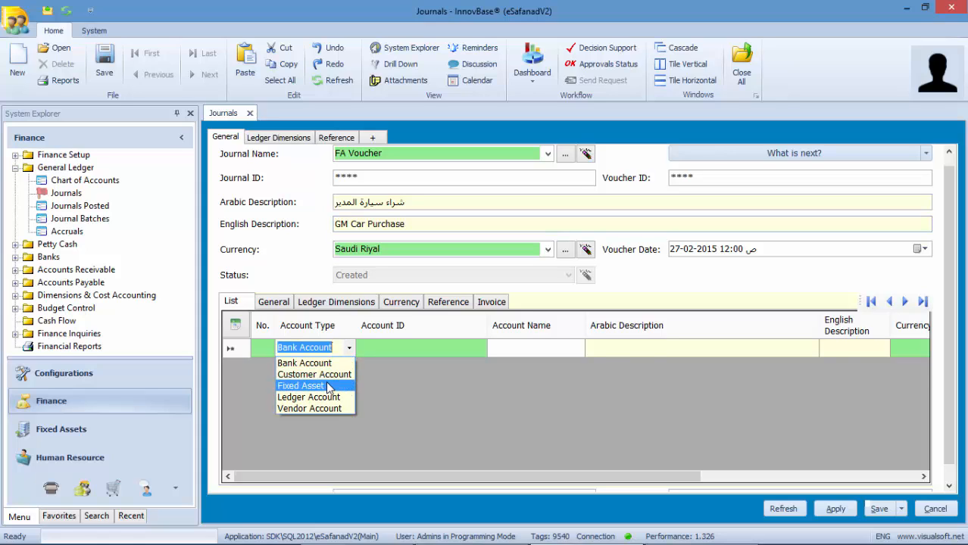
left_click(330, 386)
left_click(386, 350)
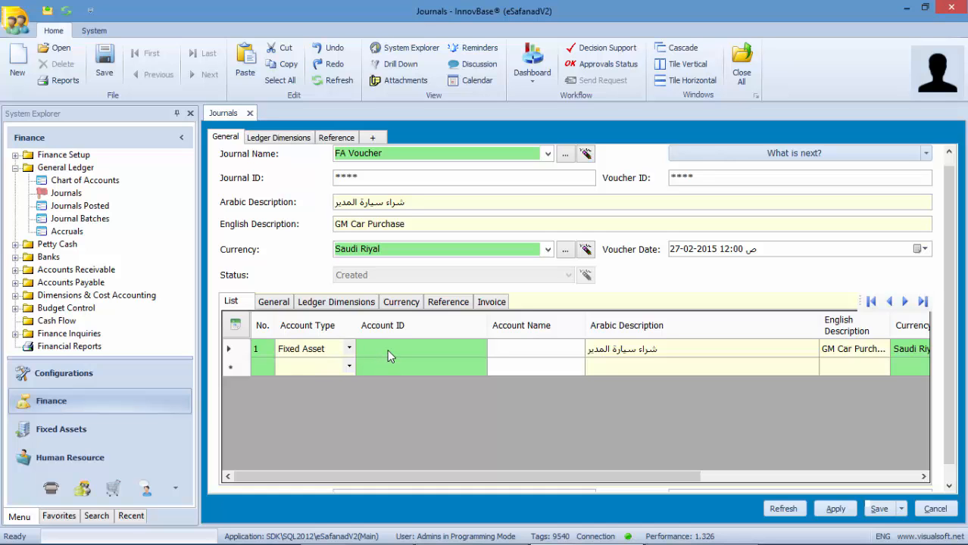
type("gm")
left_click(506, 349)
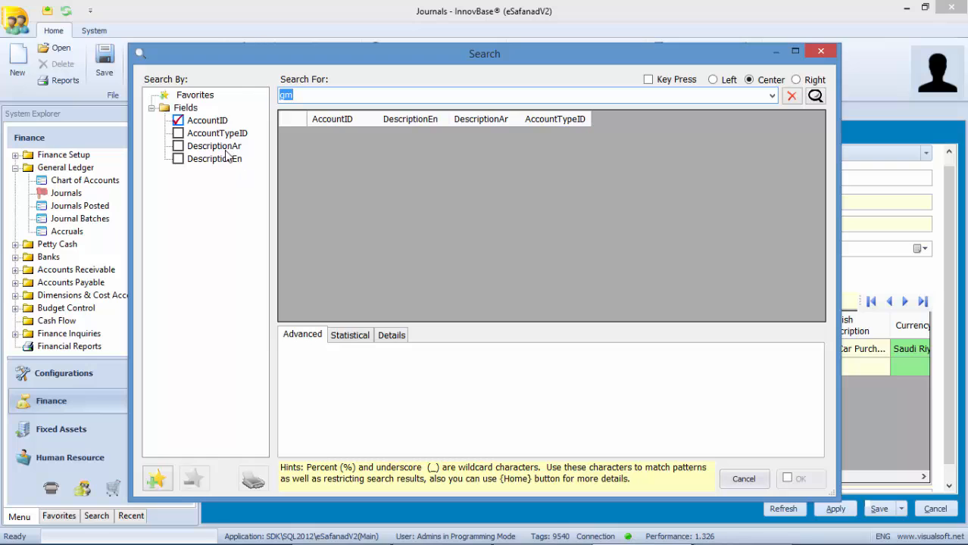
left_click(225, 159)
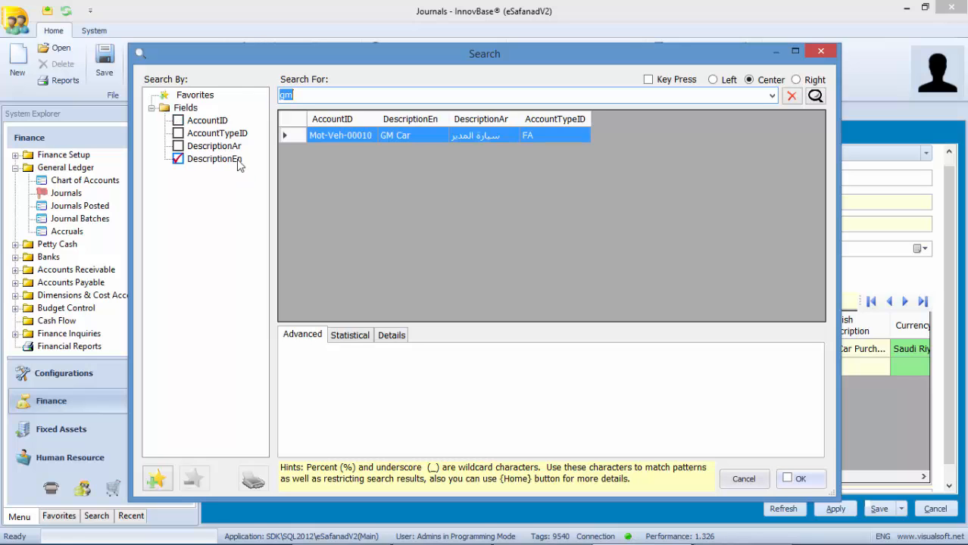
double_click(366, 135)
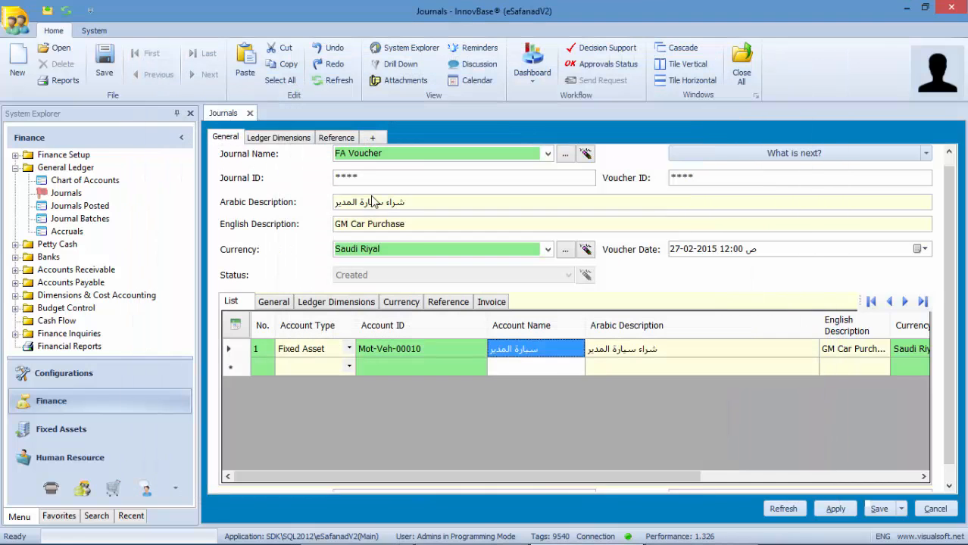
Set the Currency Debit of the GM Car journal line to 100000.
left_click(732, 478)
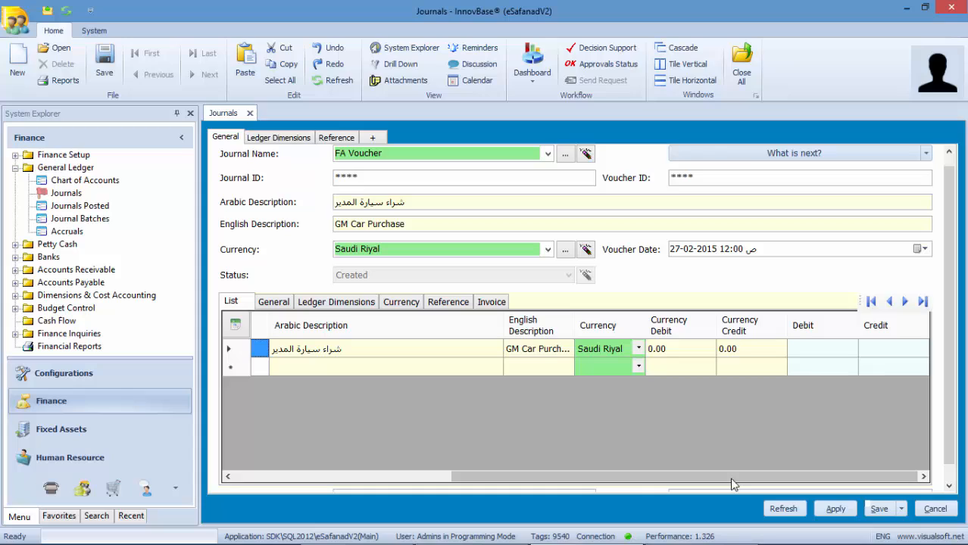
left_click(681, 355)
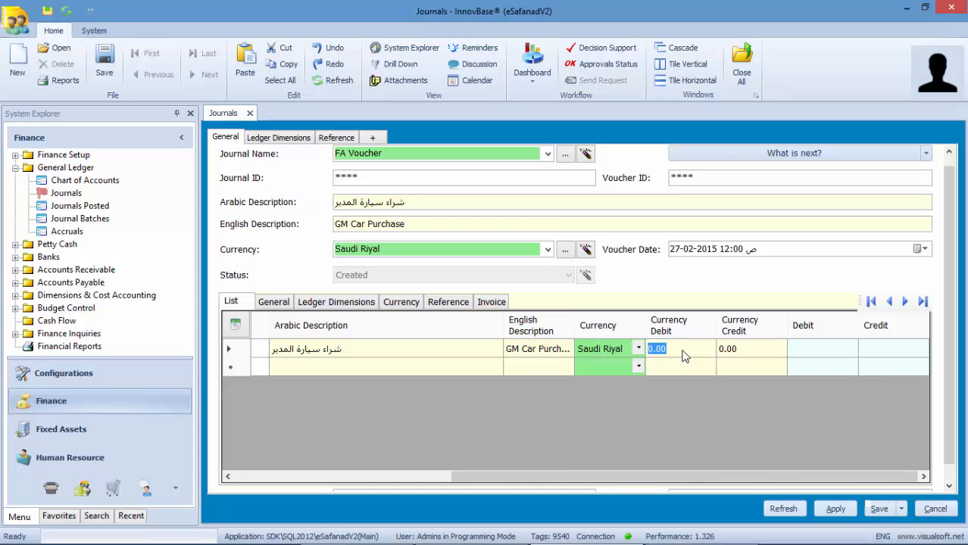
type("100000")
left_click(359, 476)
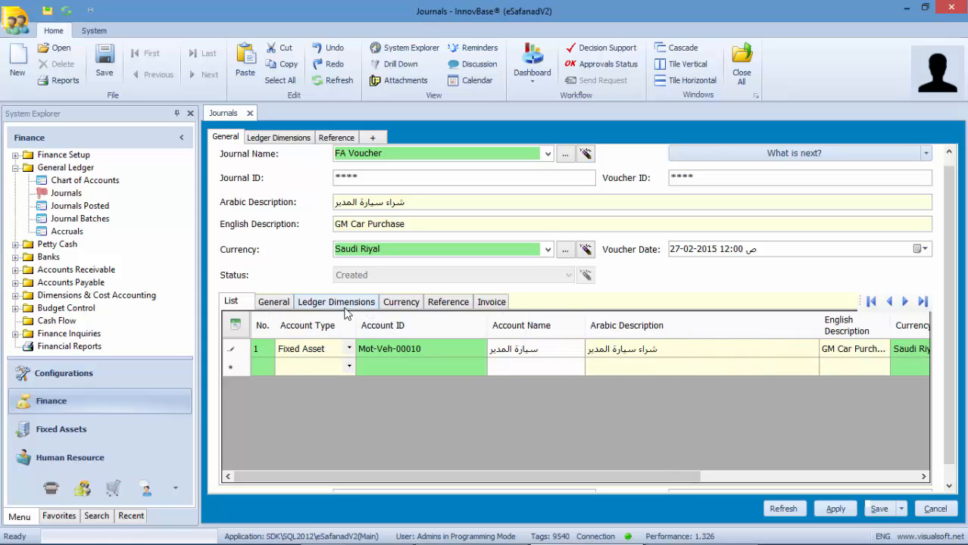
Set the FA Posting Profile of the GM Car journal line to FA Acquisition.
left_click(444, 303)
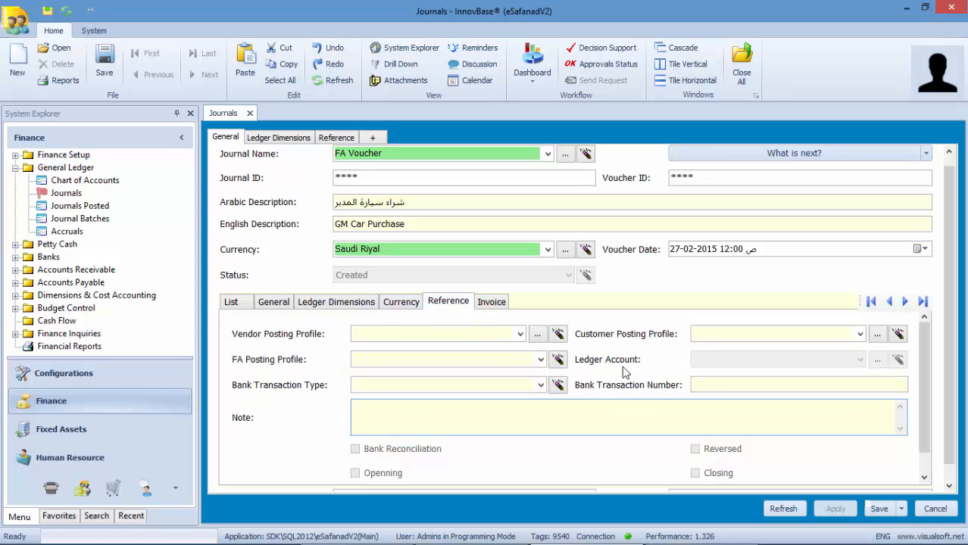
left_click(541, 360)
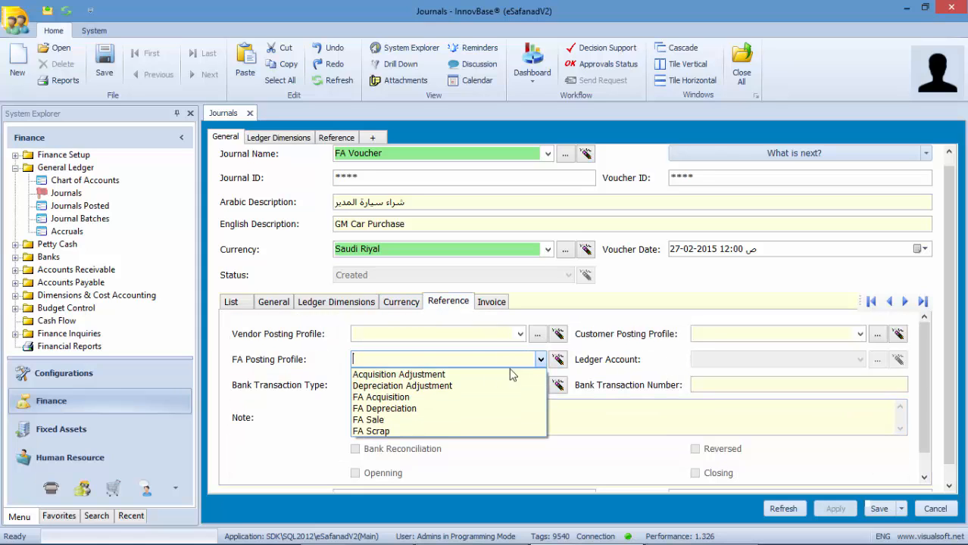
left_click(393, 399)
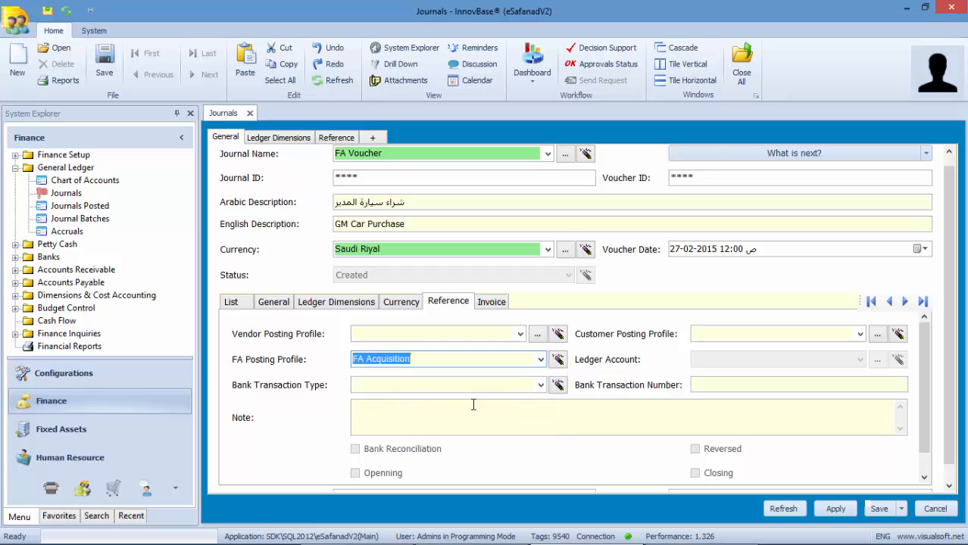
Add a second journal line of type Bank Account and enter "raj" as its account ID to pick the Al Rajhi bank.
left_click(240, 302)
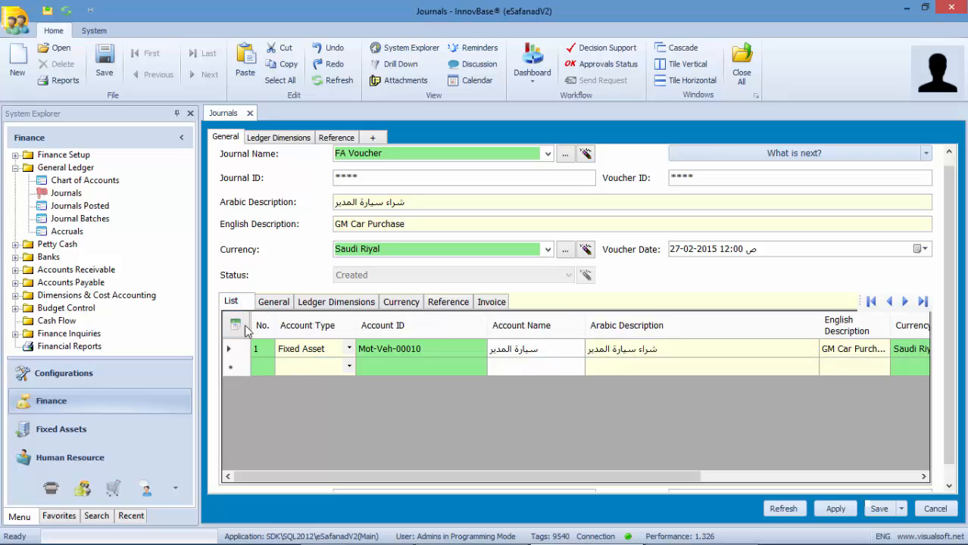
left_click(351, 368)
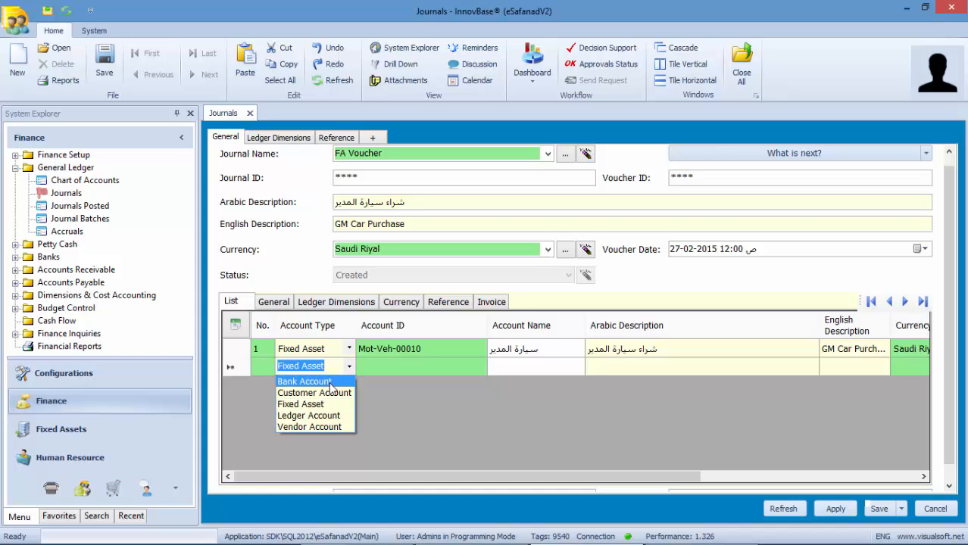
left_click(331, 382)
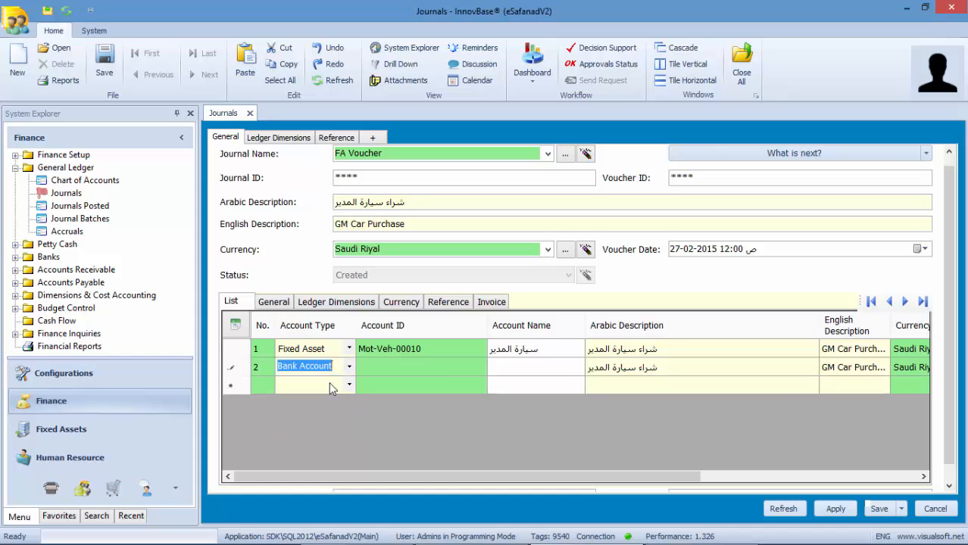
left_click(443, 366)
type("ra")
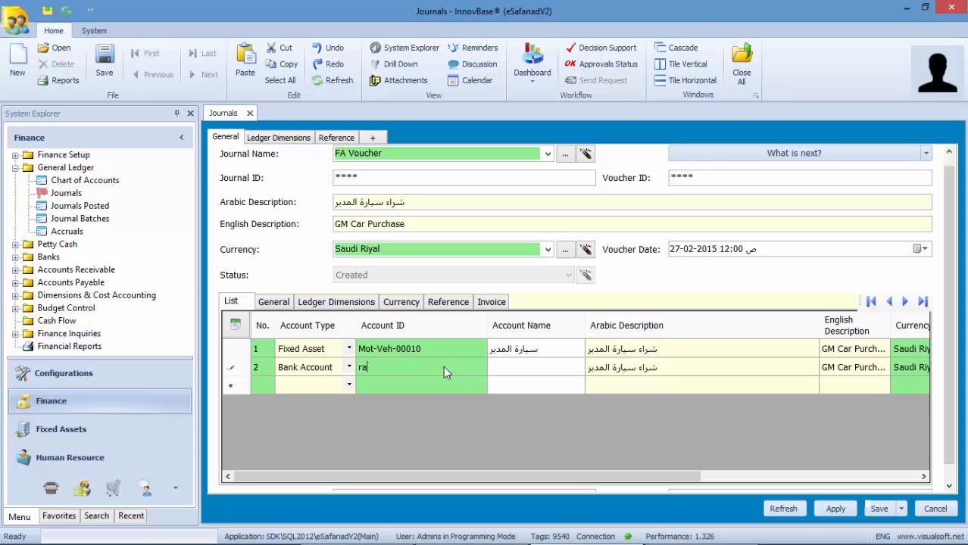
type("j")
key("BackSpace")
type("j")
left_click(522, 366)
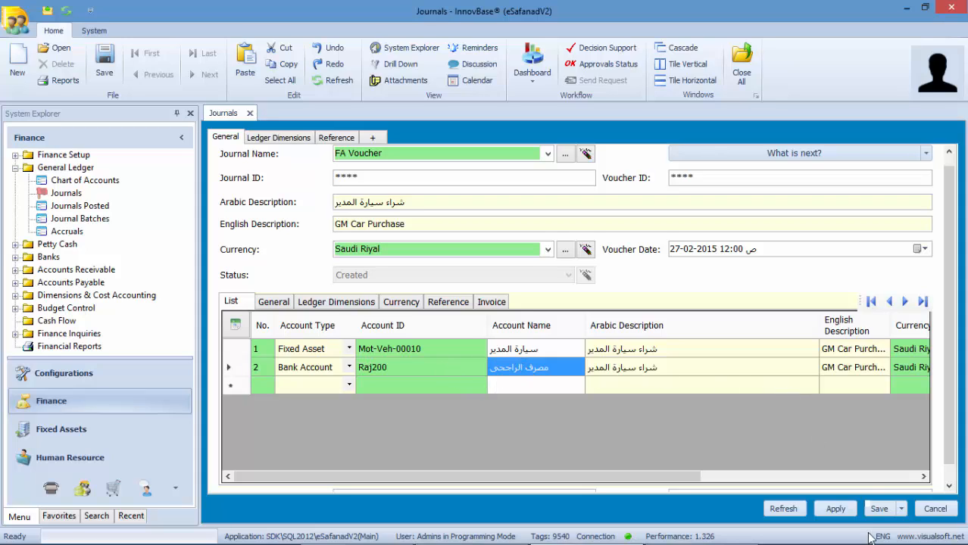
Set the Currency Credit of the bank account line to 100000 and apply the journal changes.
left_click(873, 478)
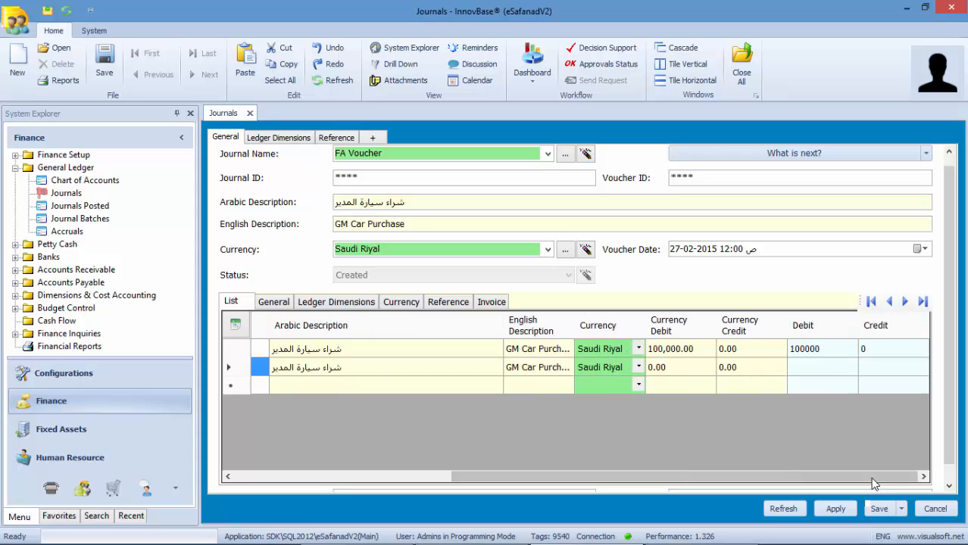
left_click(734, 372)
type("100000")
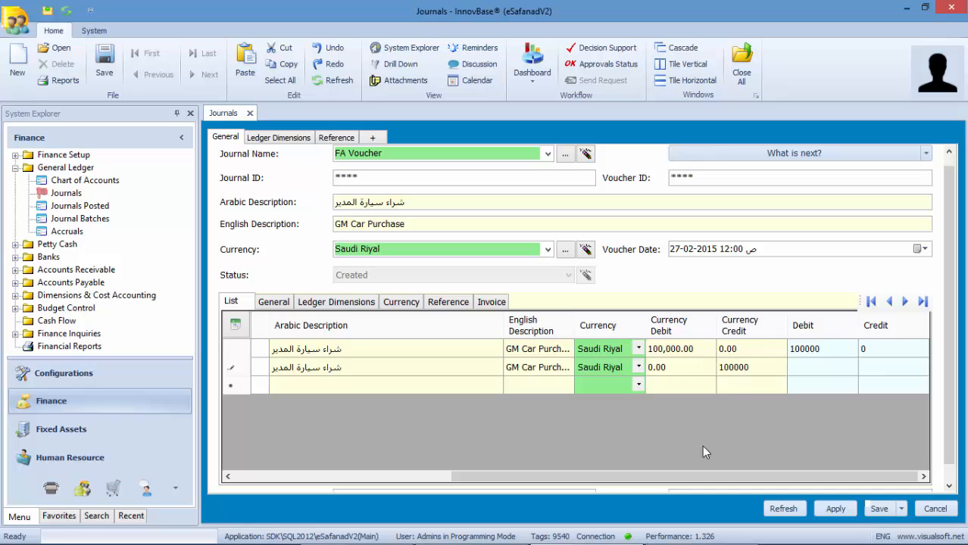
left_click(835, 508)
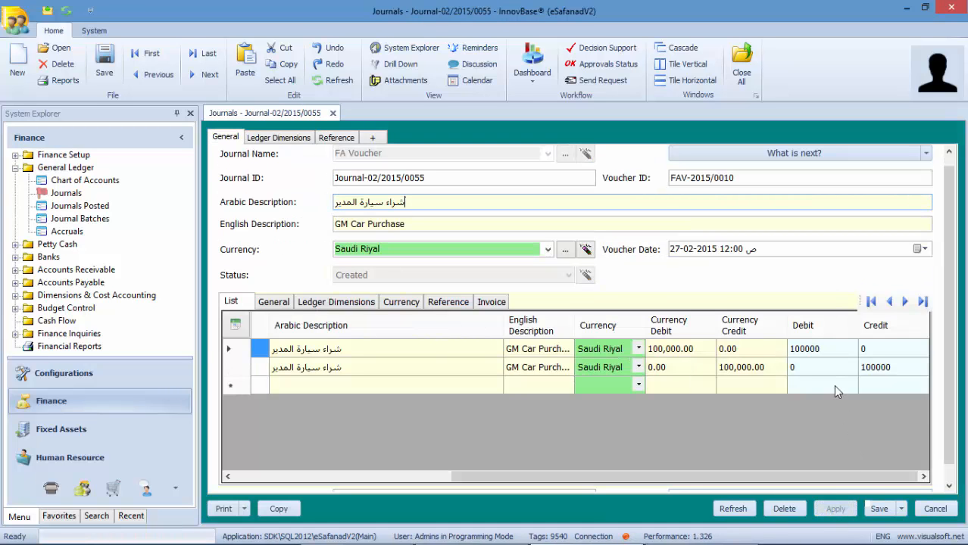
Post the GM Car Purchase journal, confirm the posting, and close the journal.
left_click_drag(950, 297, 966, 240)
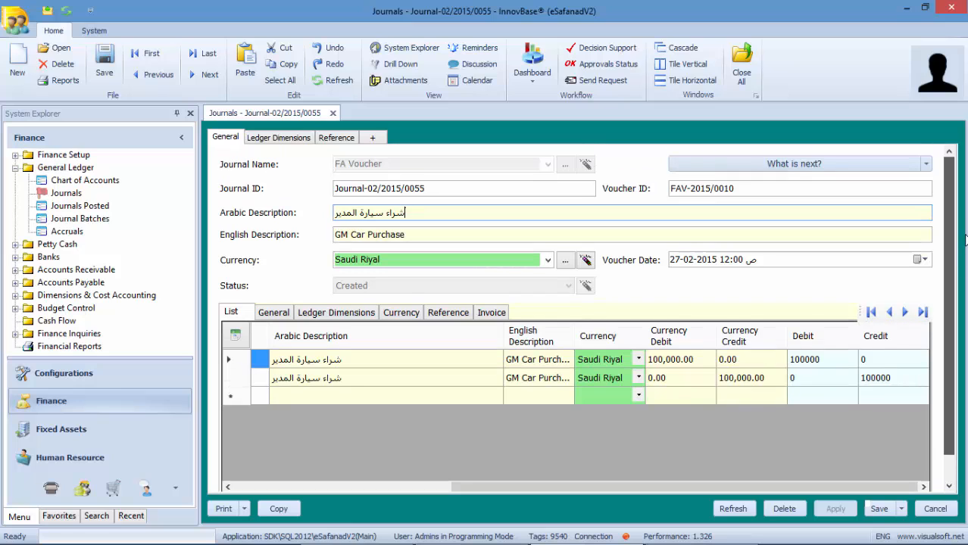
left_click(926, 164)
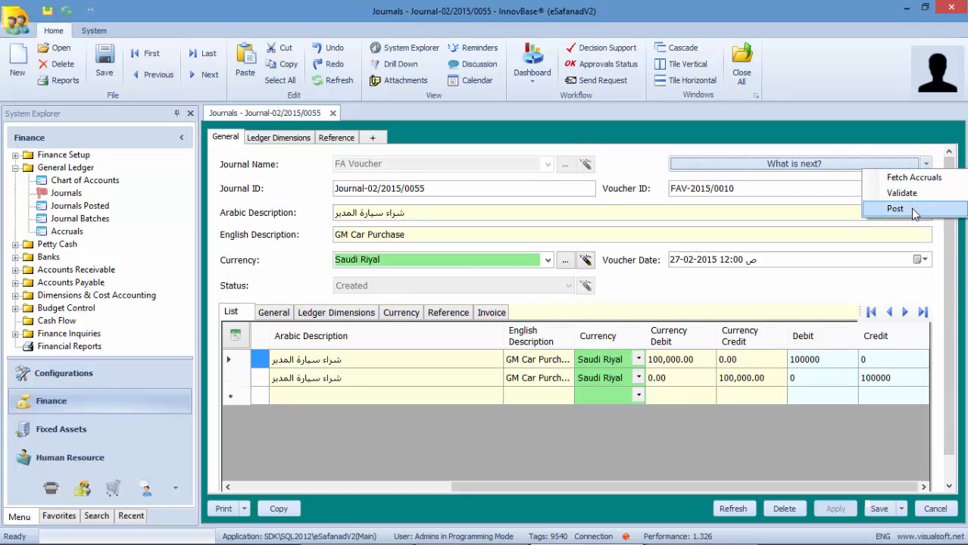
left_click(897, 208)
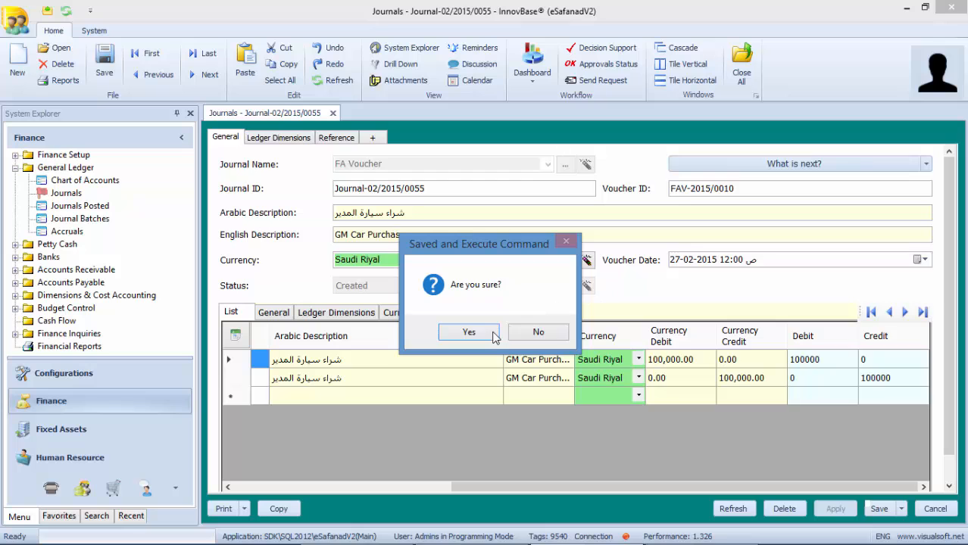
left_click(492, 335)
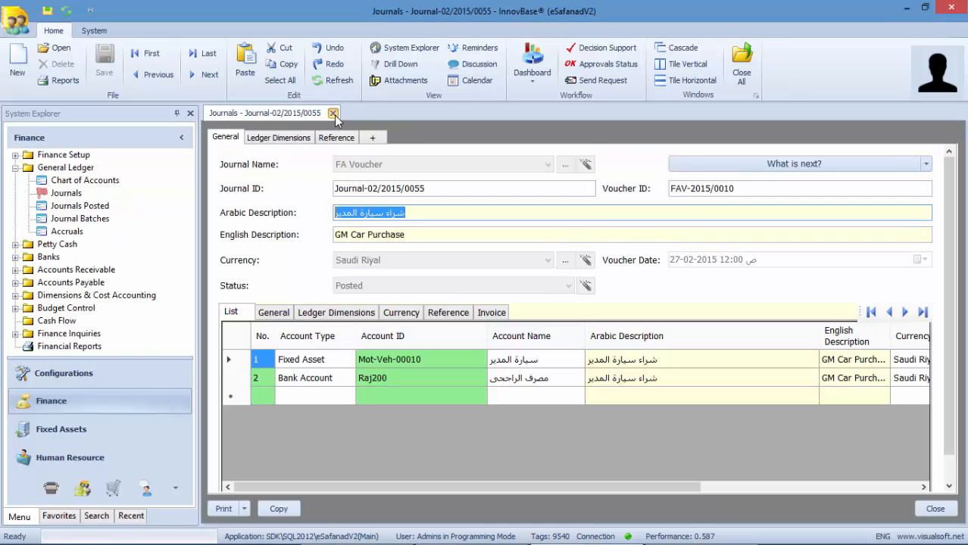
left_click(333, 113)
Open the GM Car record from the Fixed Assets list, review its acquisition and net book balances, and close both views.
left_click(74, 429)
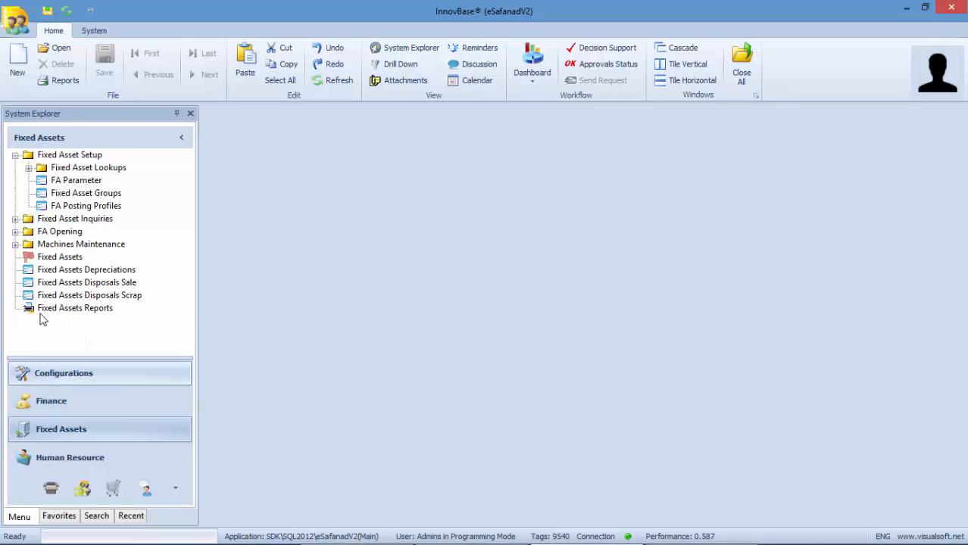
right_click(57, 258)
left_click(79, 317)
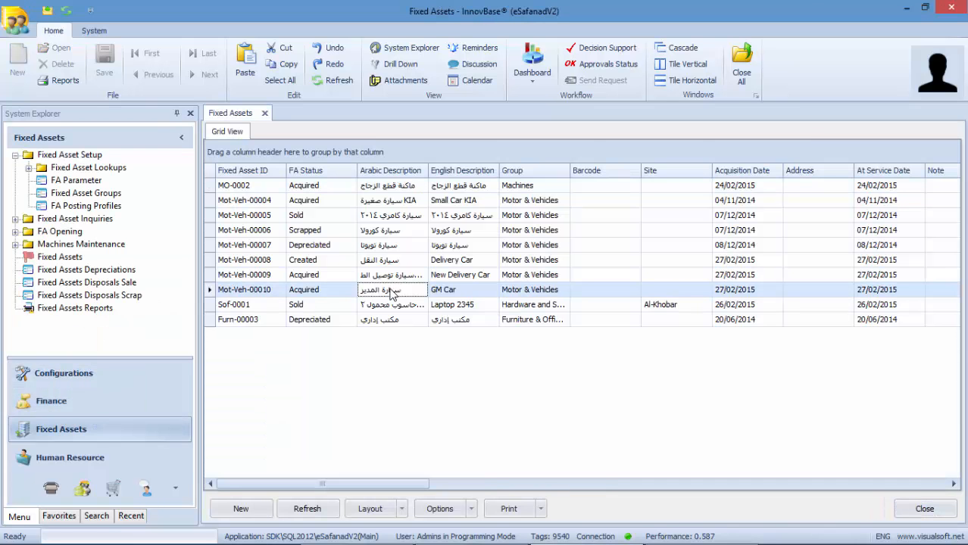
double_click(391, 292)
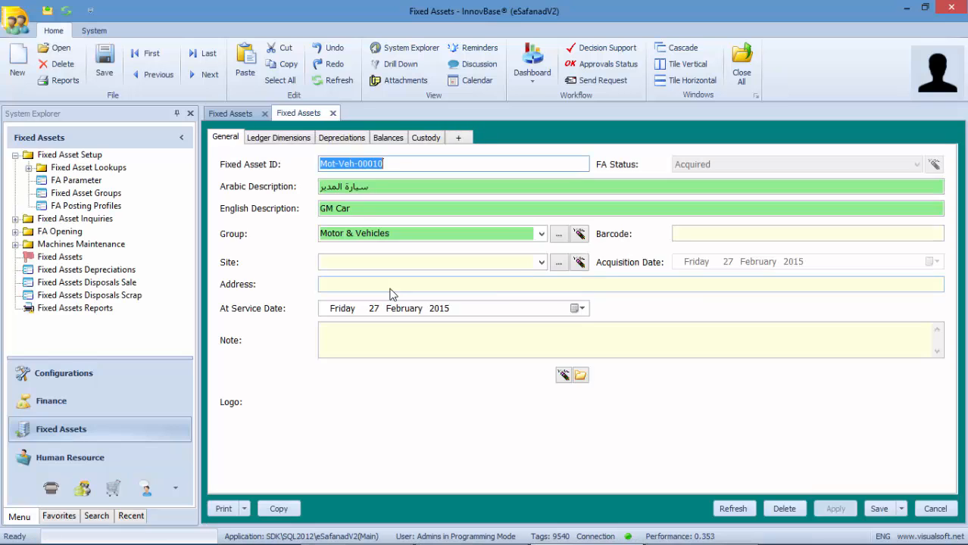
left_click(390, 142)
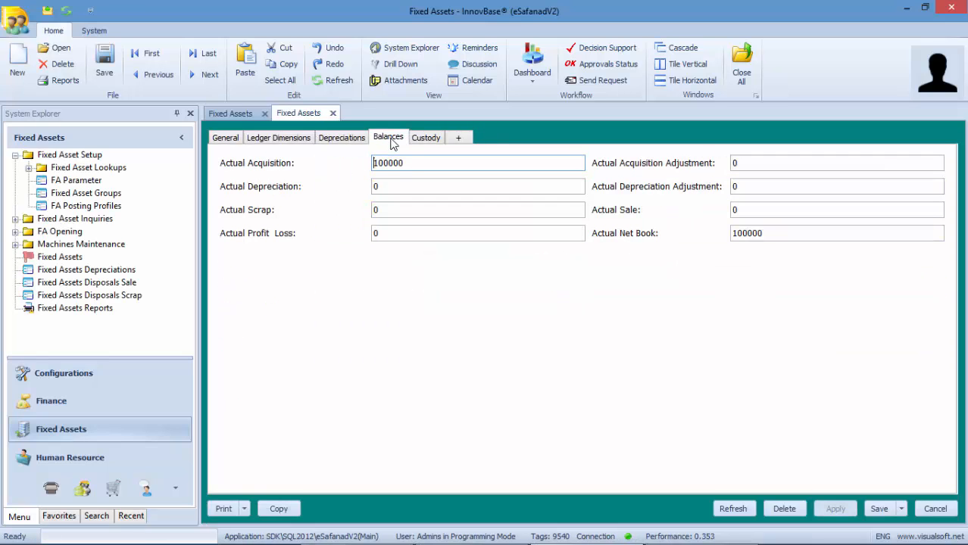
left_click(406, 163)
left_click(771, 234)
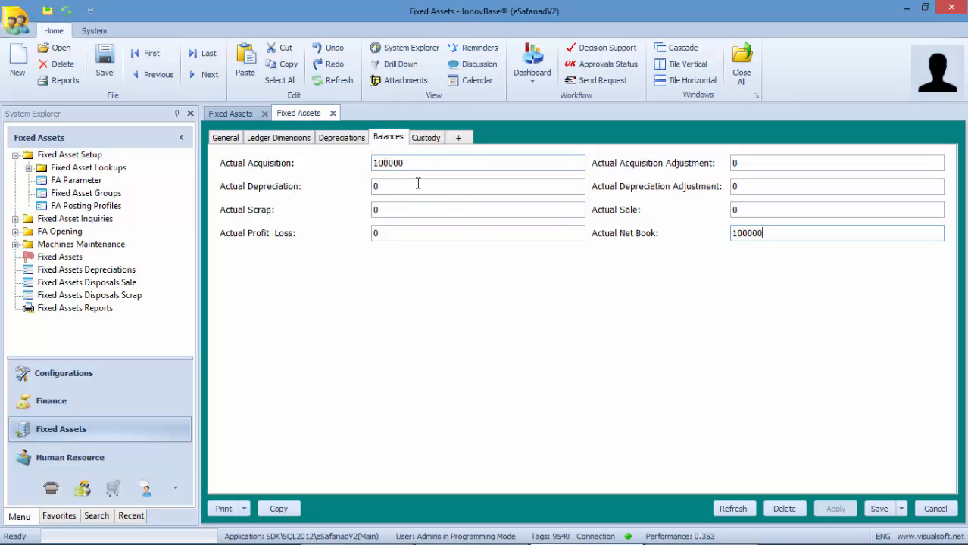
left_click(934, 509)
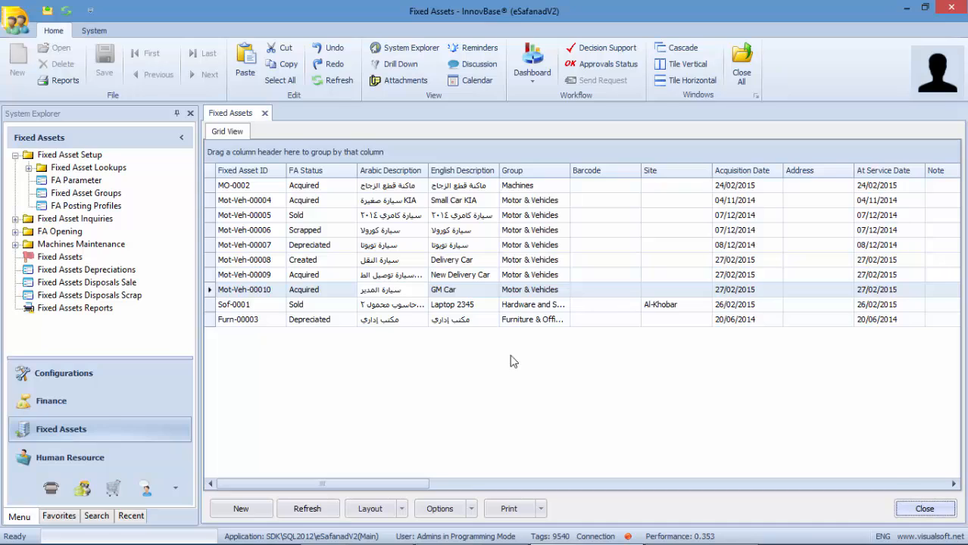
left_click(264, 113)
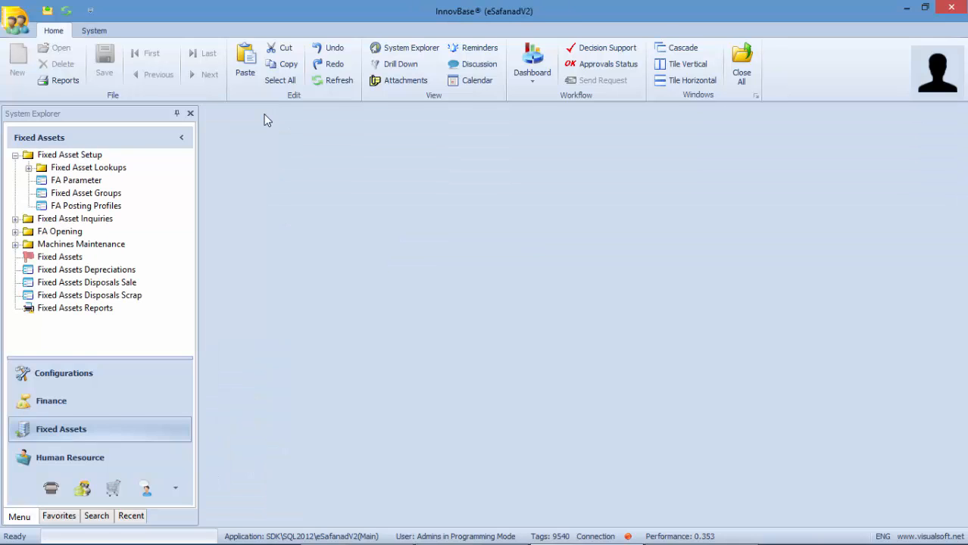
Create a new fixed assets depreciation dated 27 March 2015 with the description "Dep. 3/2015".
right_click(109, 272)
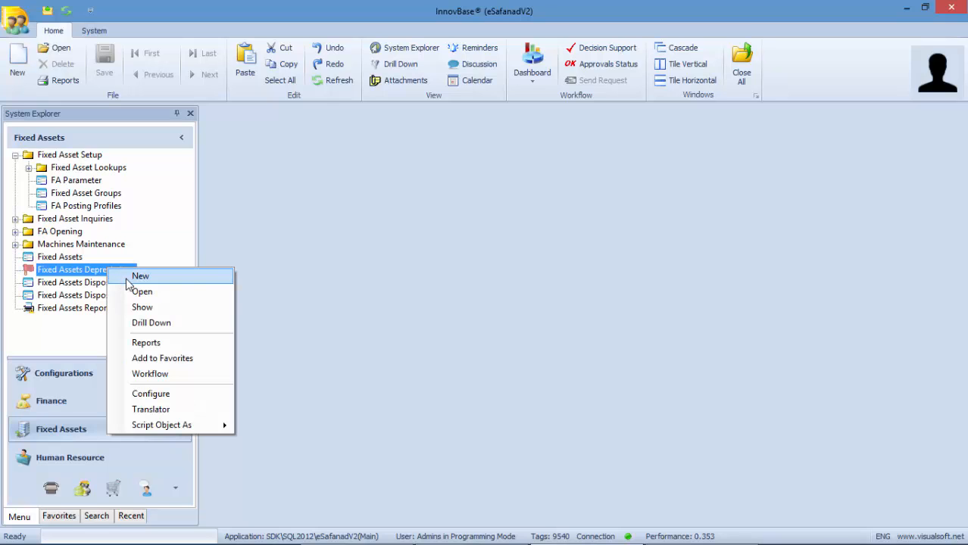
left_click(140, 278)
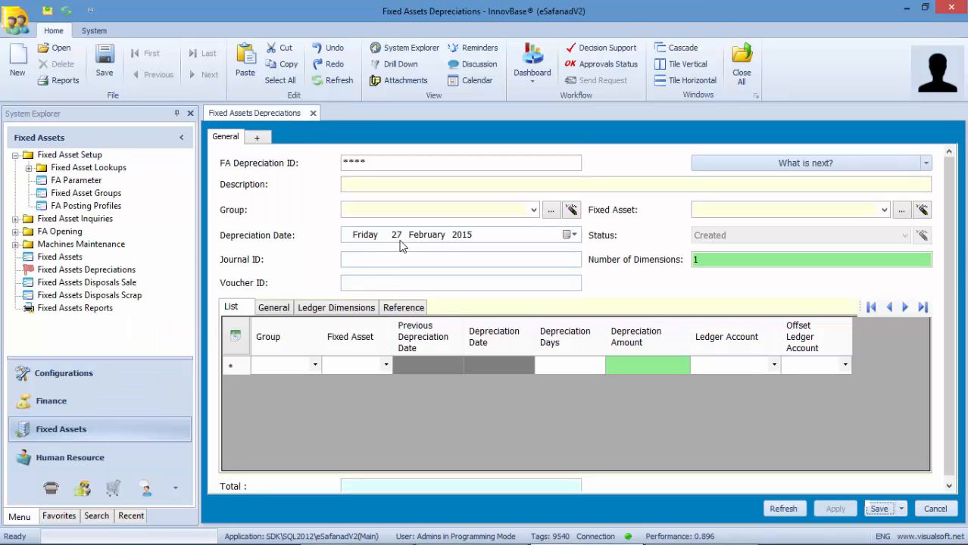
left_click(414, 241)
key("Up")
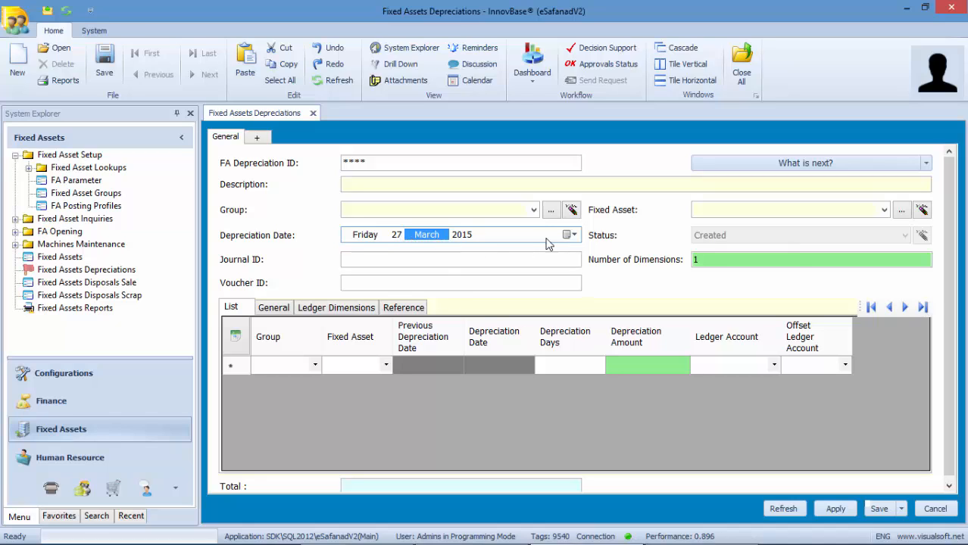
left_click(411, 184)
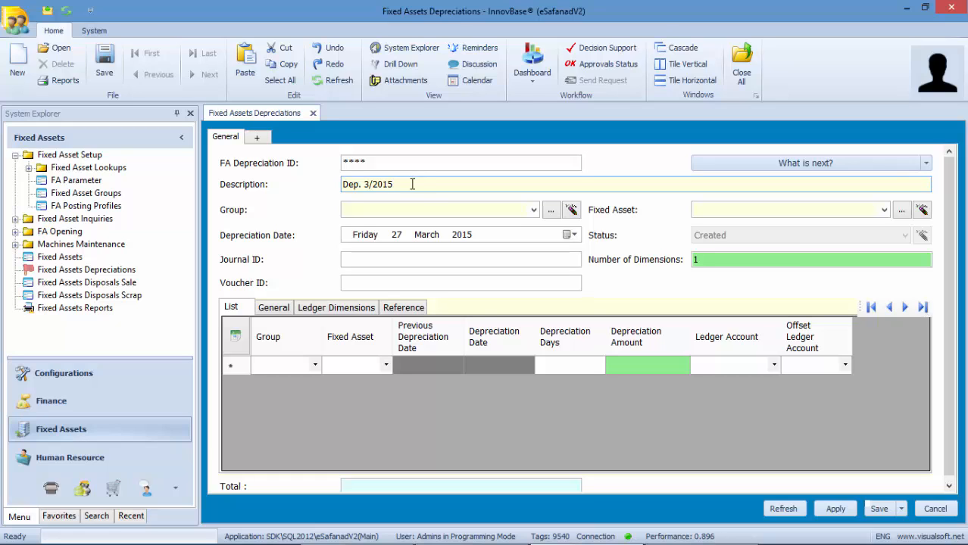
Leave the depreciation's Group empty and choose GM Car as its Fixed Asset.
left_click(534, 211)
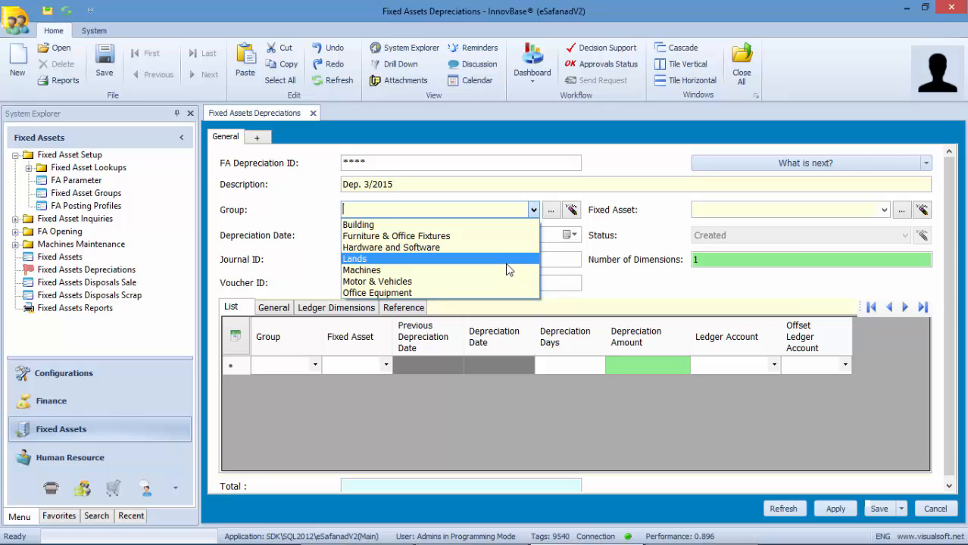
left_click(686, 224)
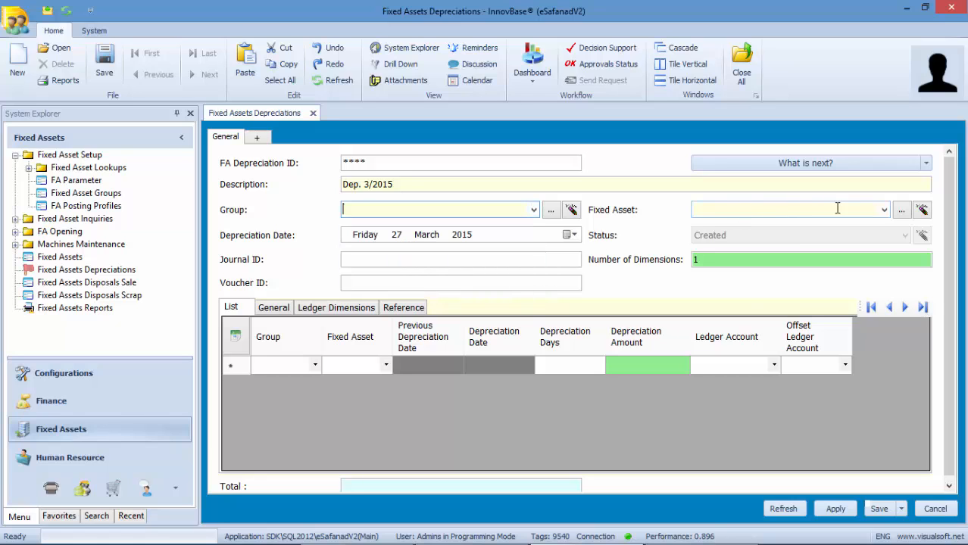
left_click(884, 211)
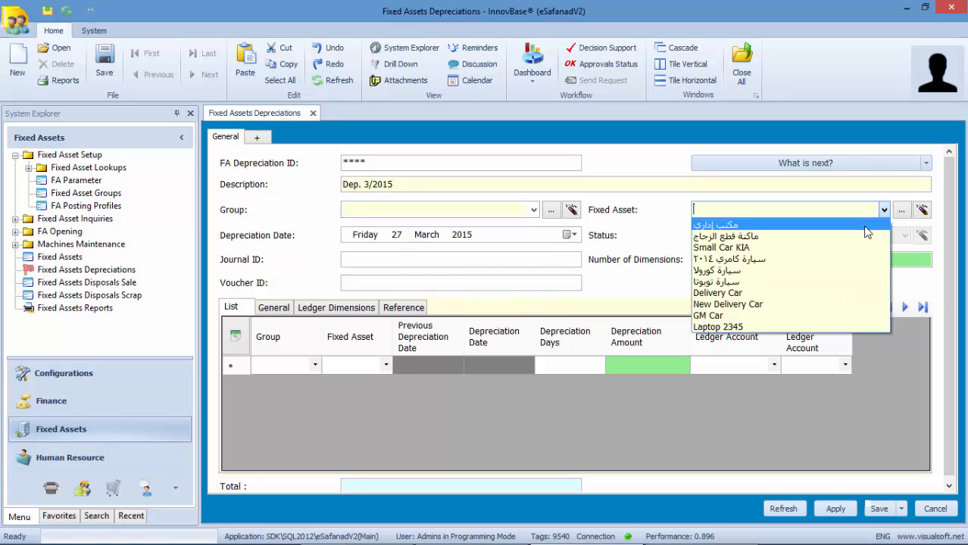
left_click(789, 316)
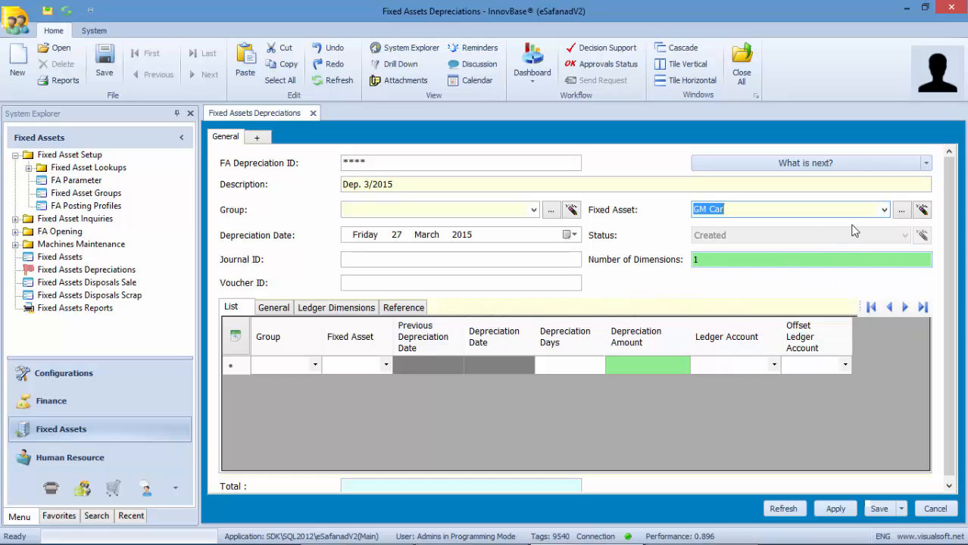
Calculate the GM Car depreciation, confirm the command, and widen the Offset Ledger Account column in the resulting lines.
left_click(927, 164)
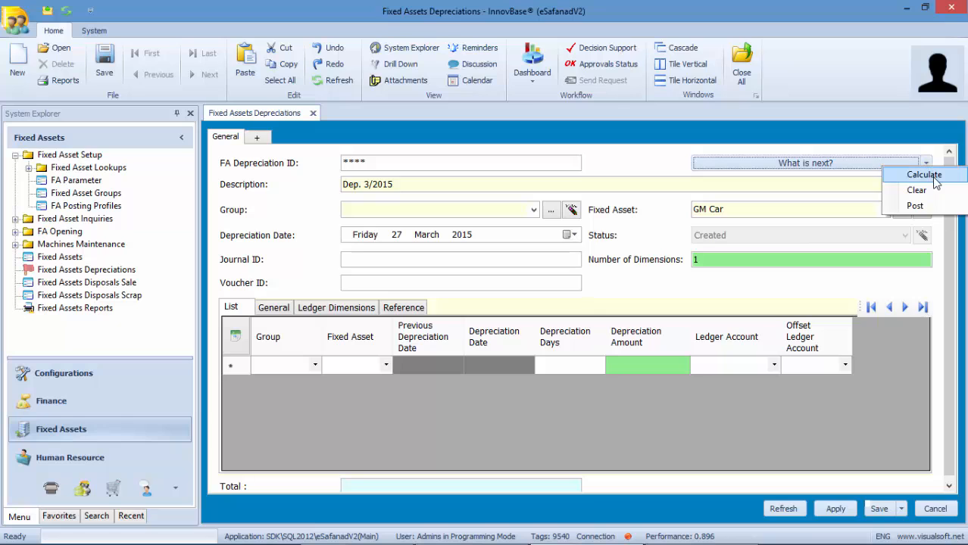
left_click(936, 180)
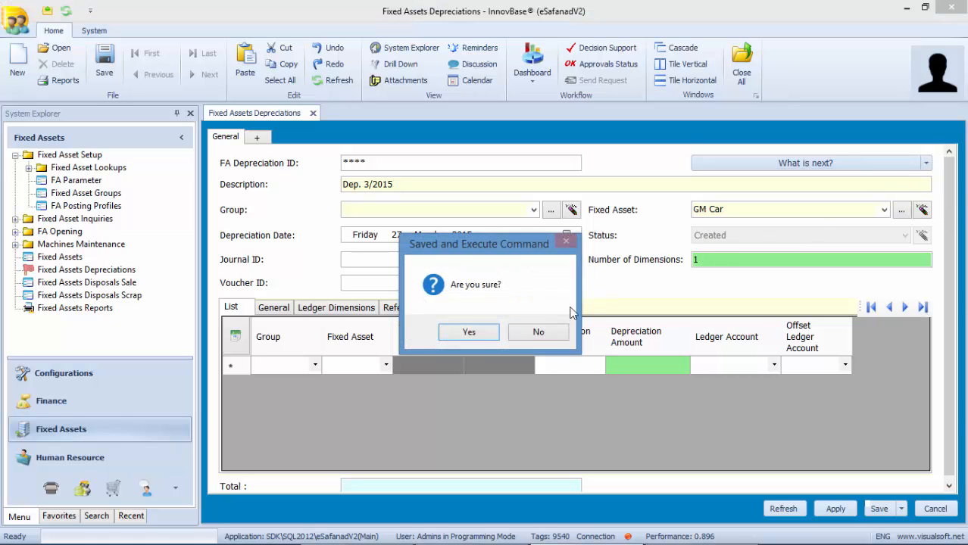
left_click(468, 334)
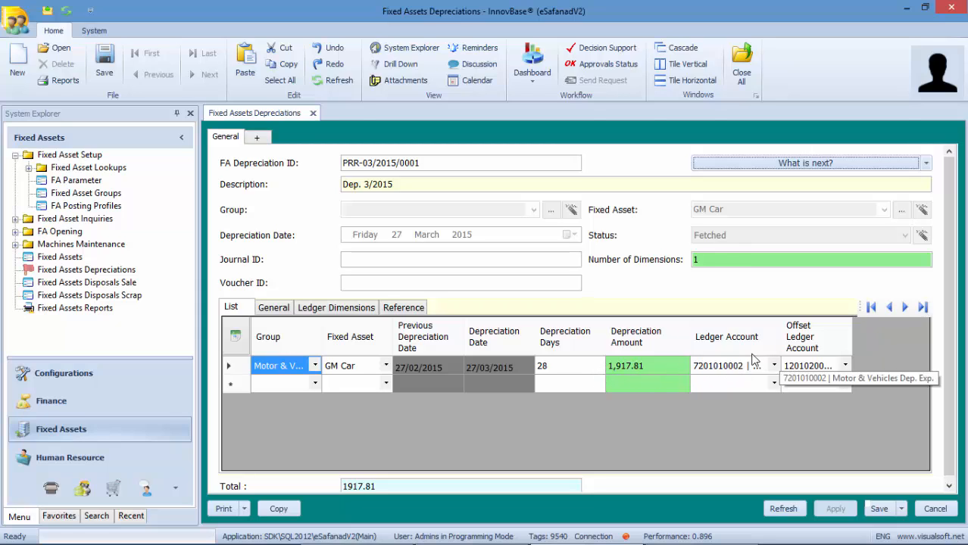
left_click_drag(851, 329, 917, 330)
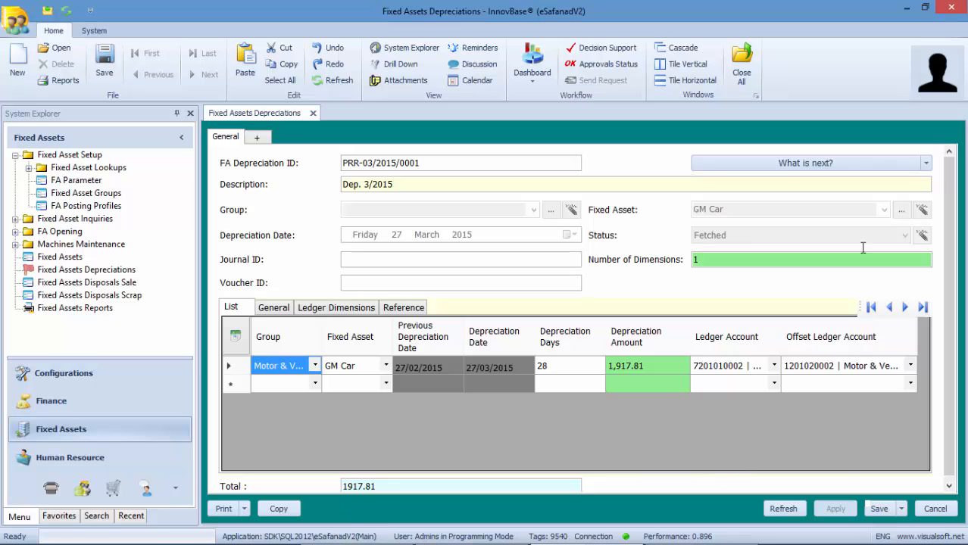
Post the calculated GM Car depreciation, confirm the command, and close the depreciation form.
left_click(926, 163)
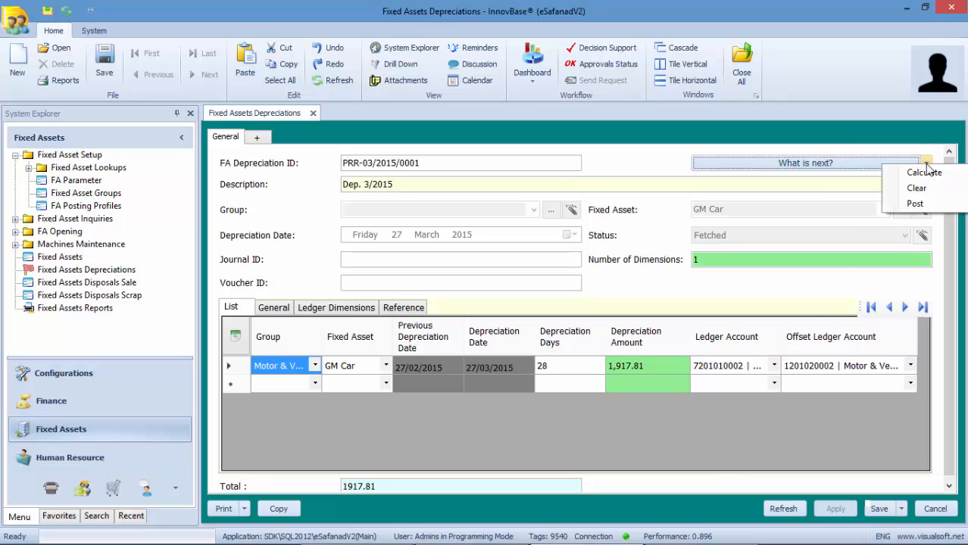
left_click(917, 204)
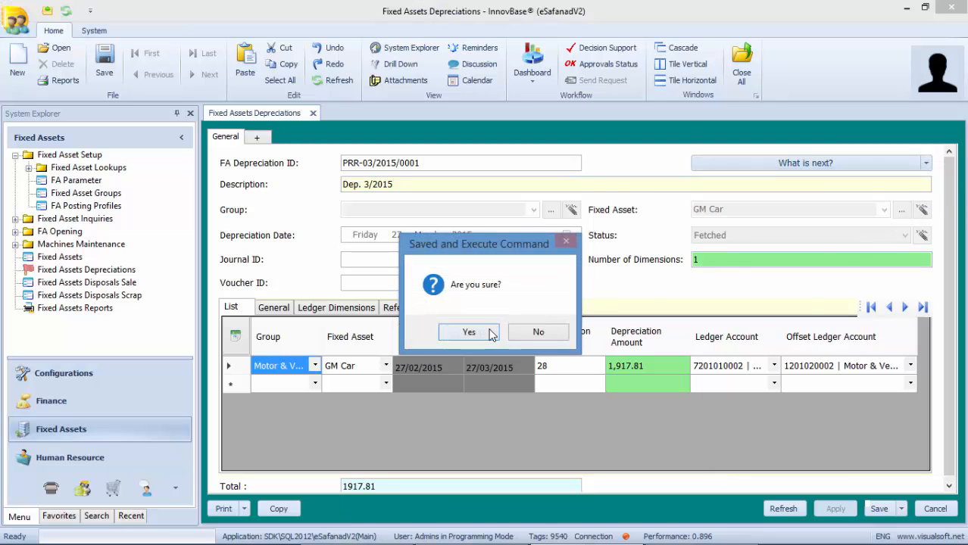
left_click(469, 333)
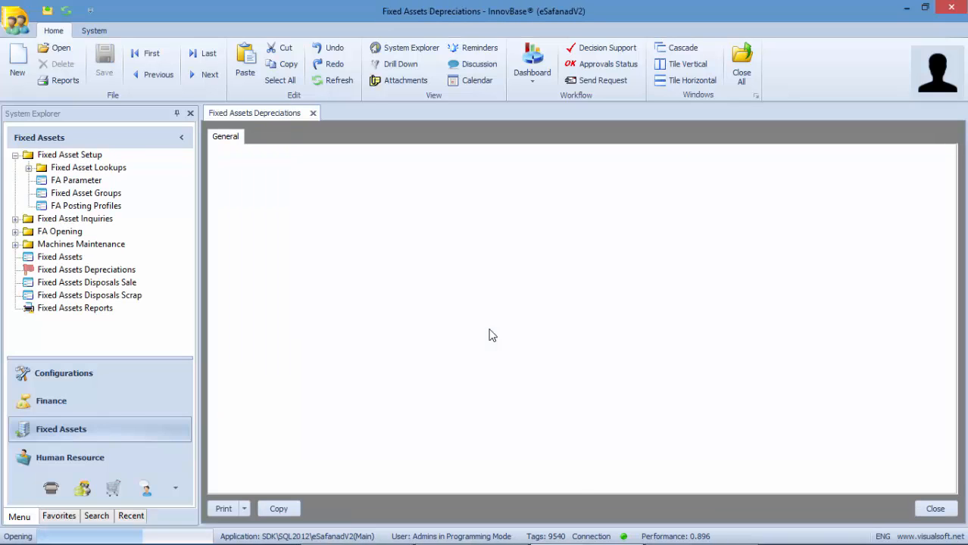
left_click(313, 113)
Open the GM Car Purchase entry from the Finance journals, examine its debit and credit lines, and close both views.
left_click(63, 401)
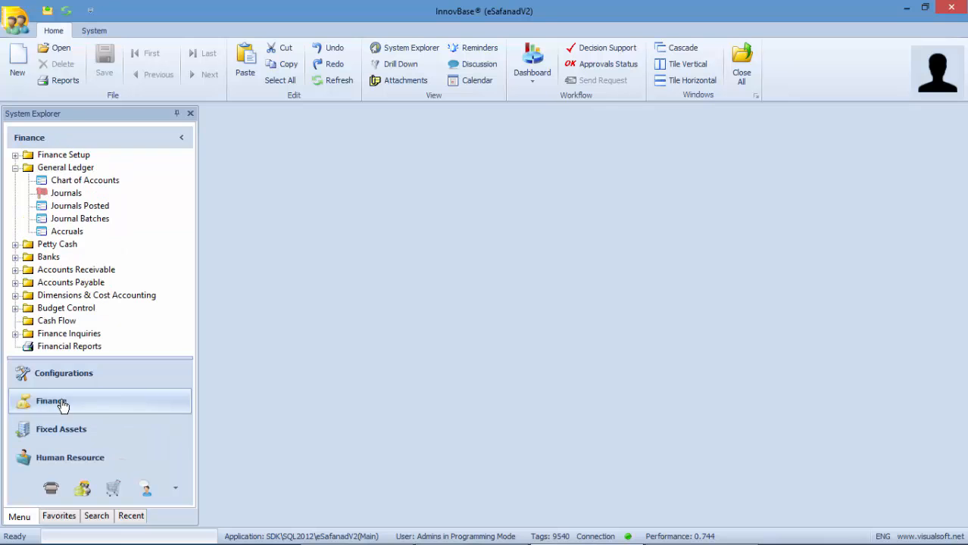
right_click(56, 192)
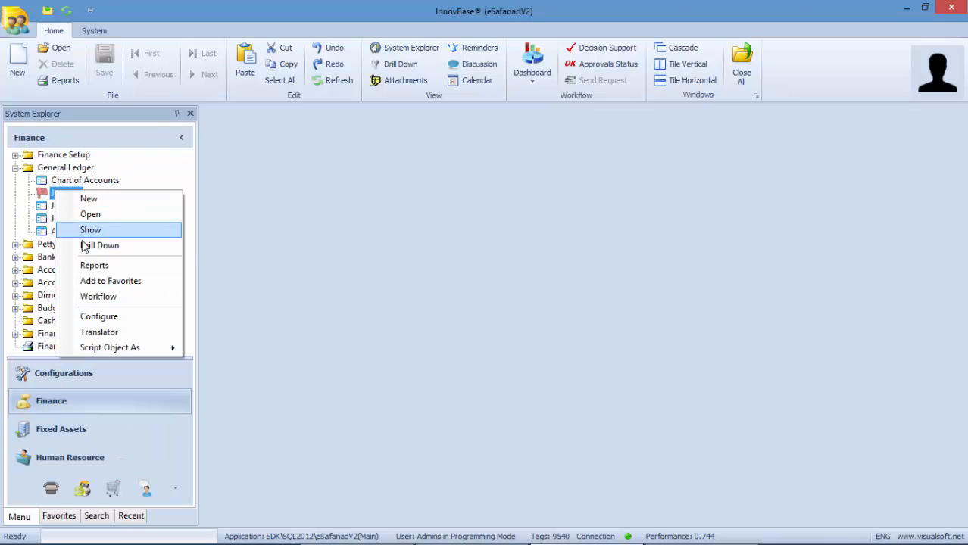
left_click(88, 245)
left_click(655, 381)
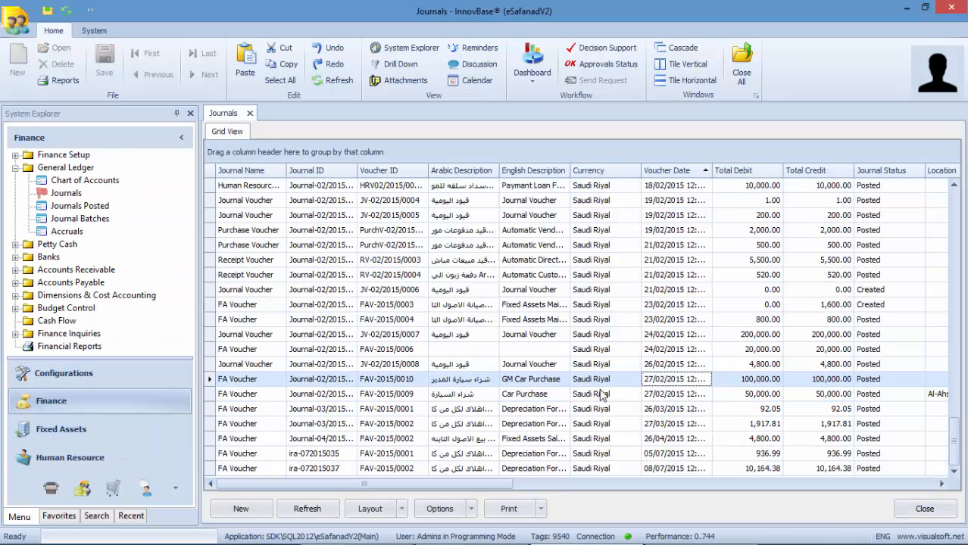
double_click(480, 380)
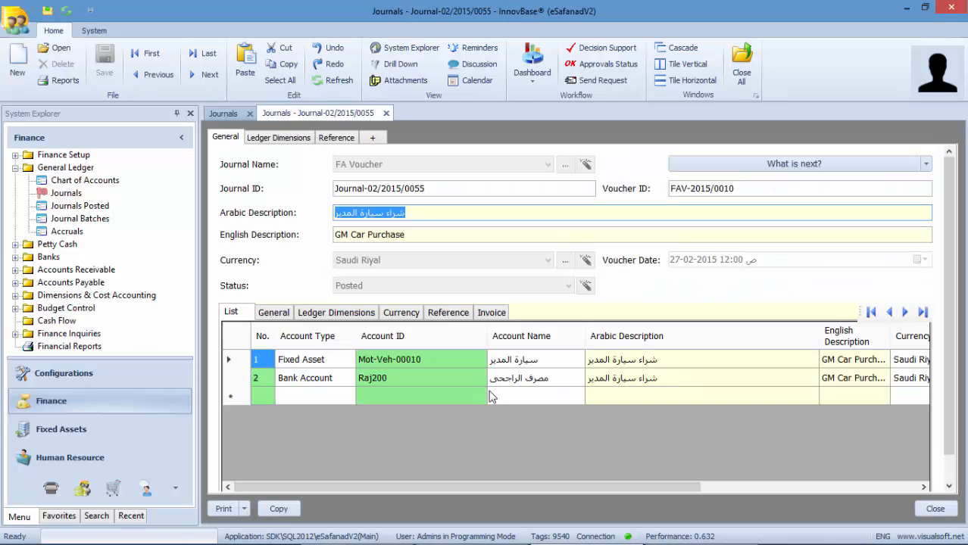
left_click_drag(623, 485, 858, 523)
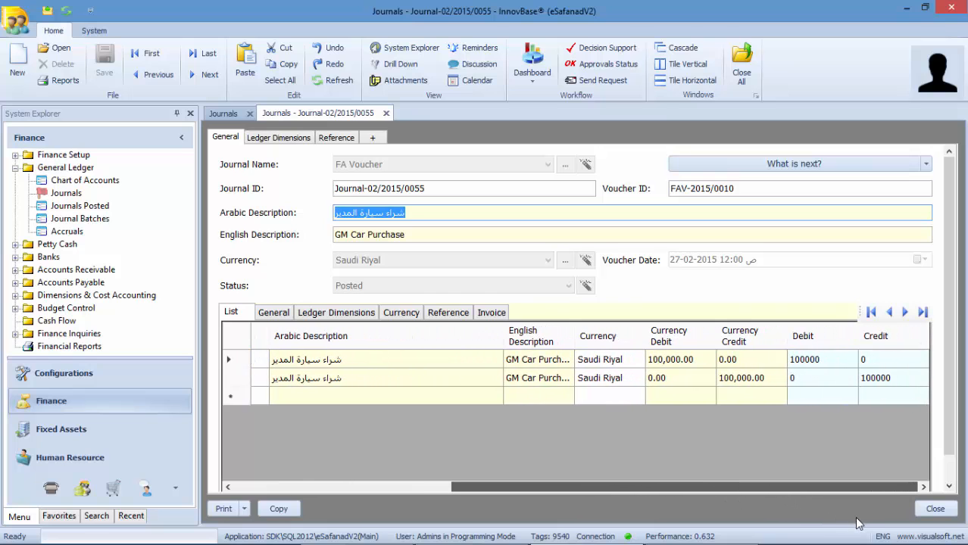
left_click(935, 509)
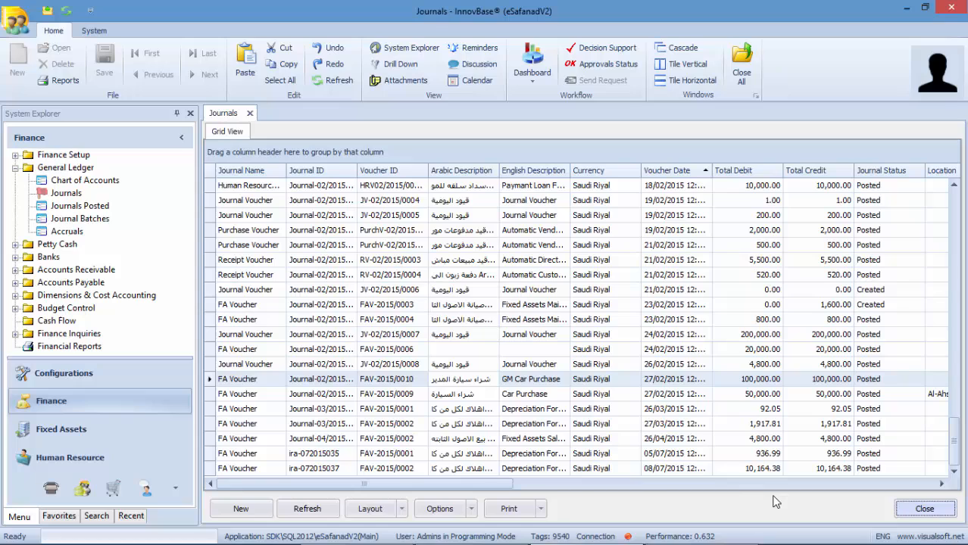
left_click(251, 113)
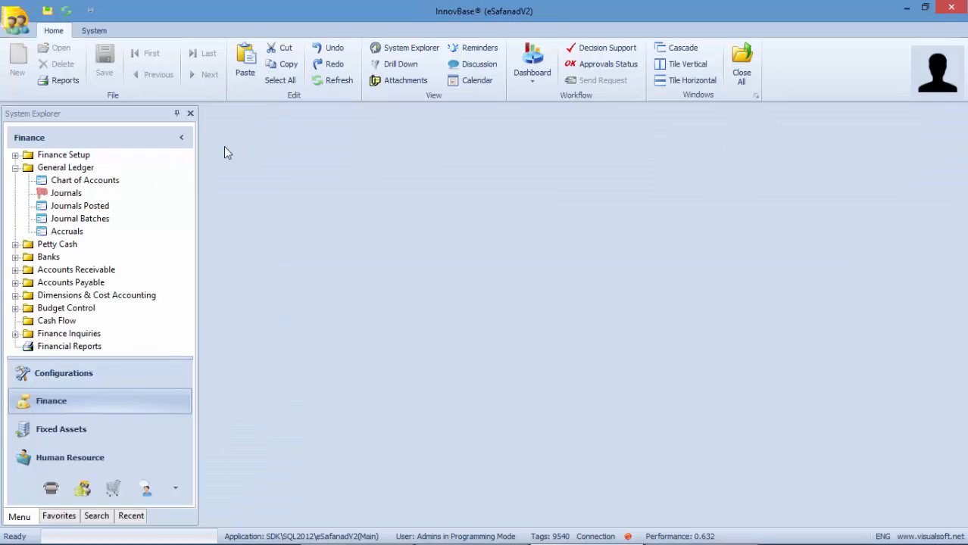
Reopen the GM Car record from the Fixed Assets list, check its depreciation and net book balances and status, and close both views.
left_click(53, 430)
right_click(53, 263)
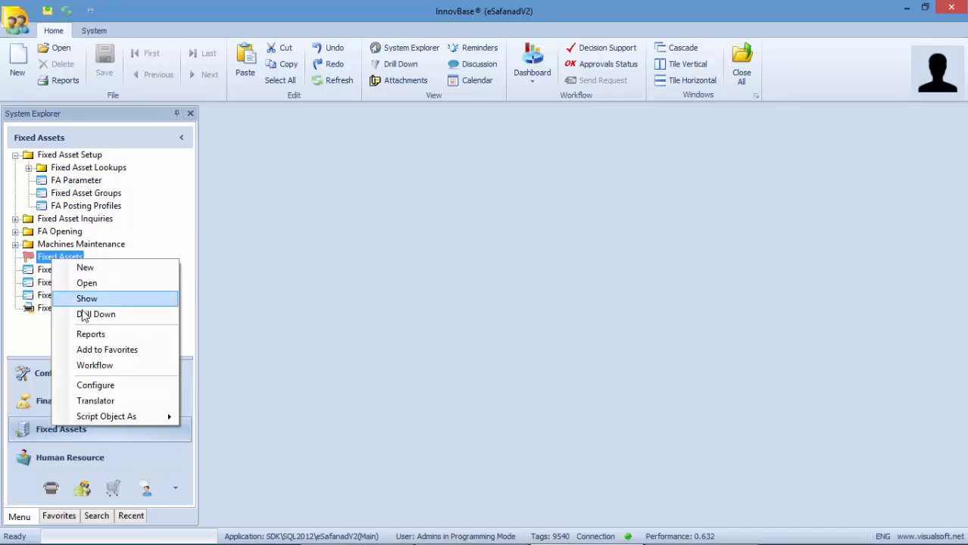
left_click(82, 302)
double_click(406, 291)
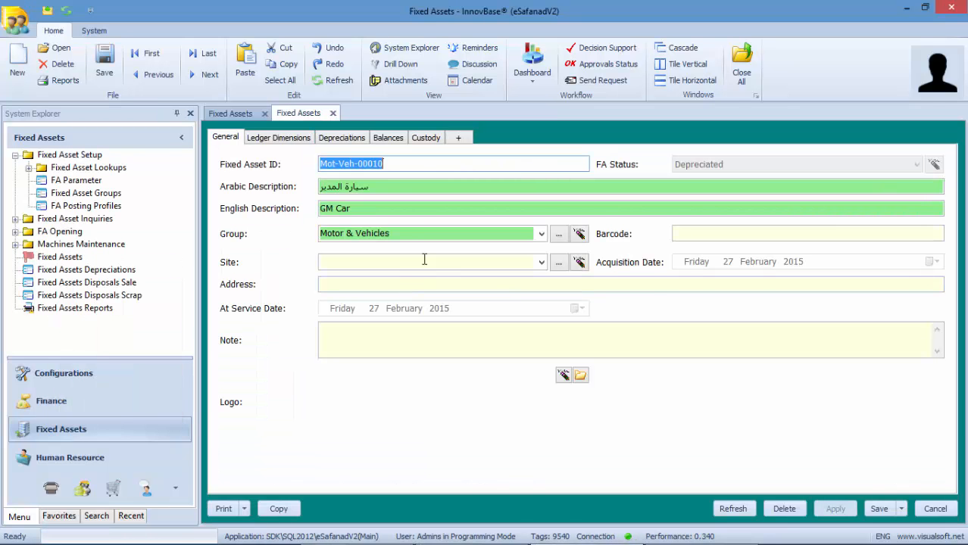
left_click(393, 140)
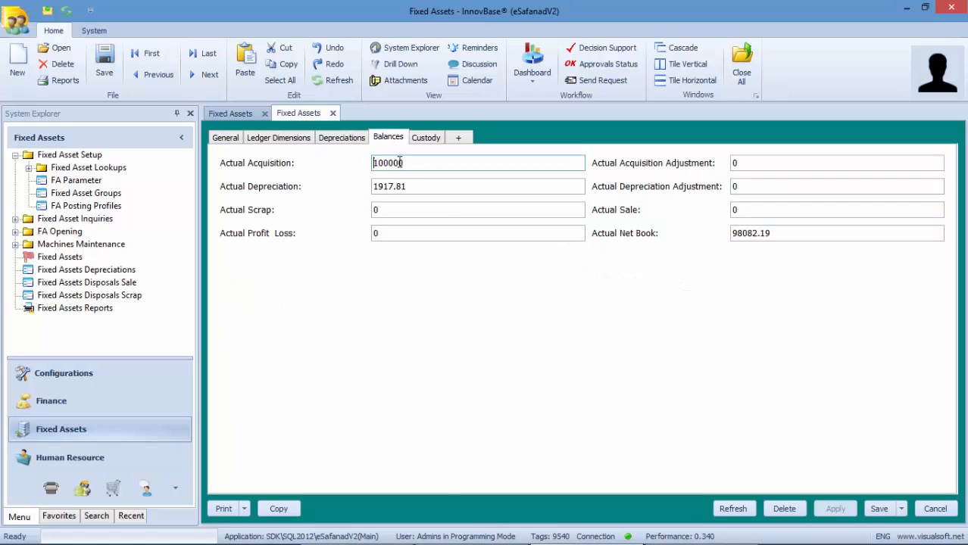
left_click(410, 191)
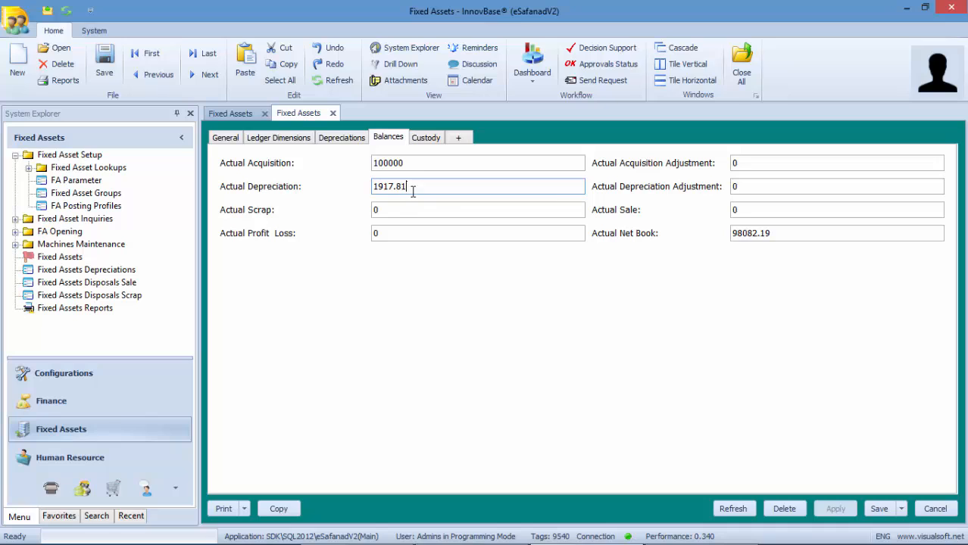
left_click(772, 235)
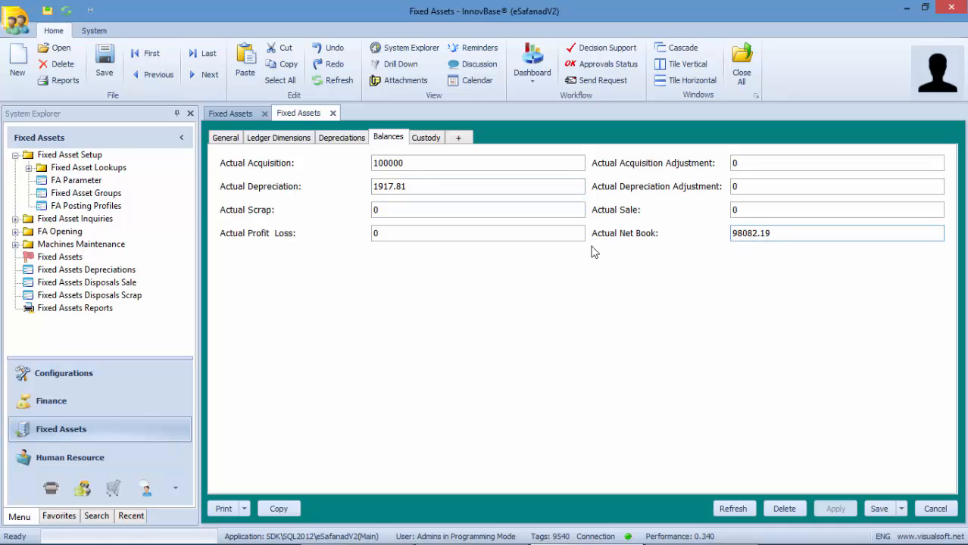
left_click(241, 140)
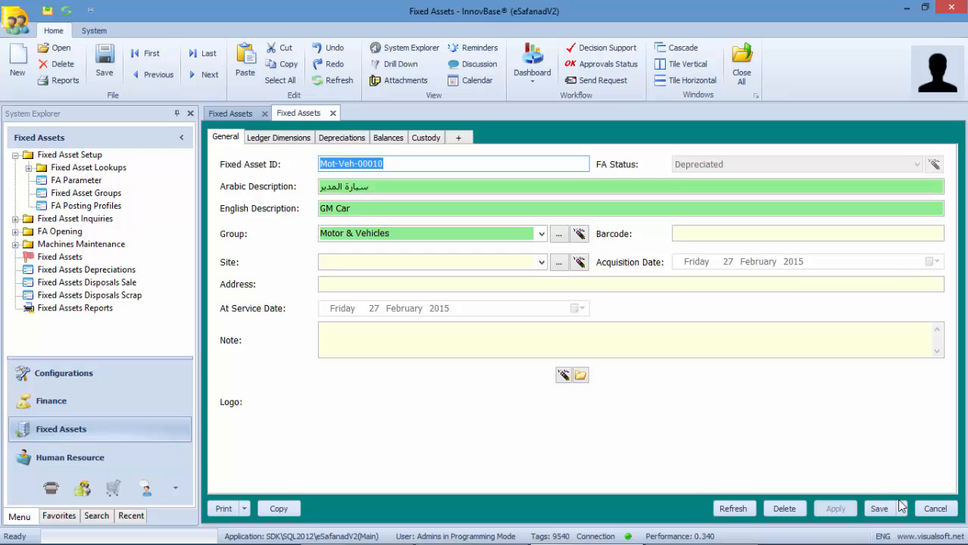
left_click(932, 512)
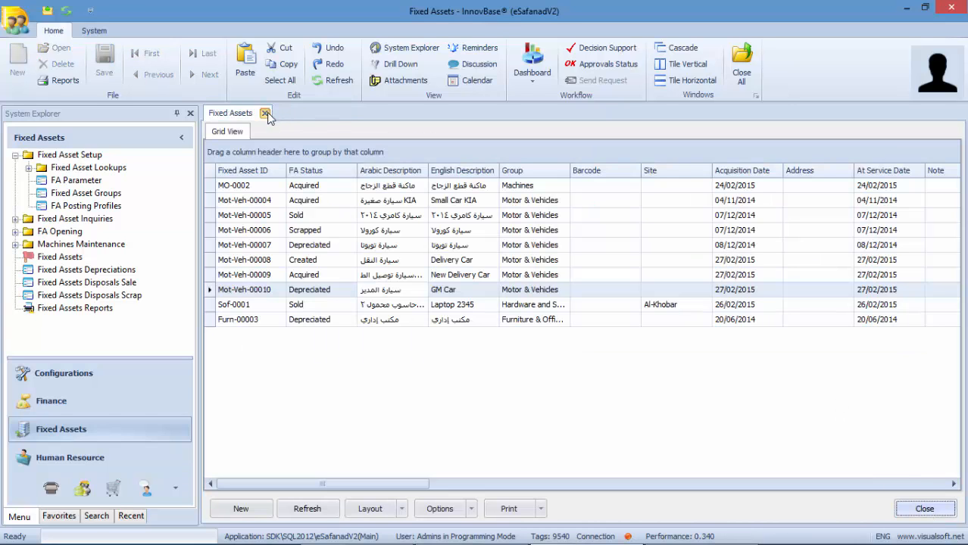
left_click(265, 113)
Create a new fixed assets disposal sale and choose Main Casher as its Account.
left_click(125, 281)
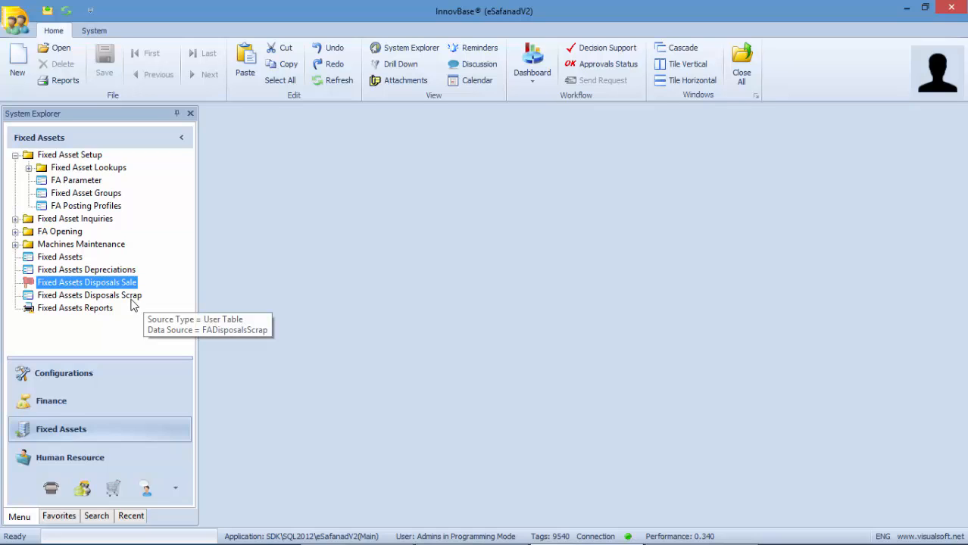
left_click(130, 298)
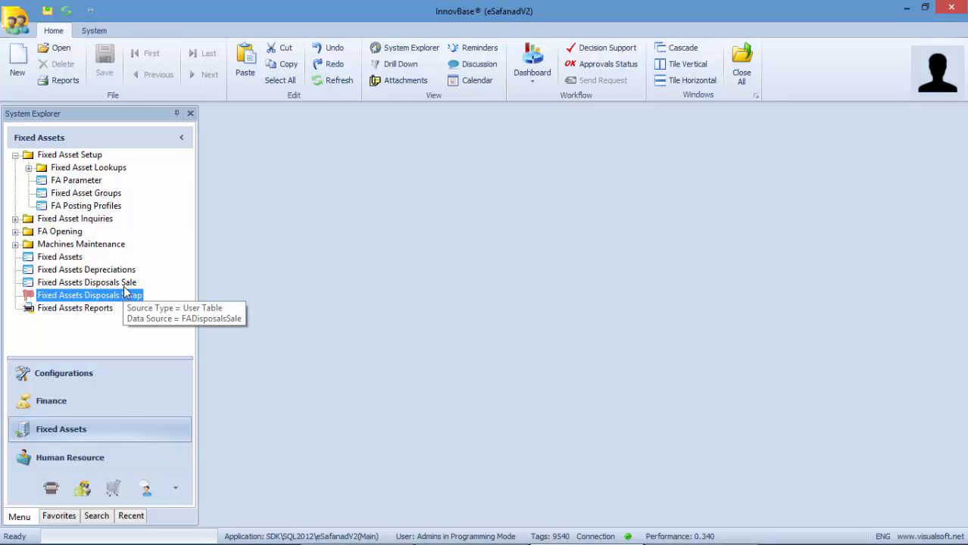
right_click(124, 288)
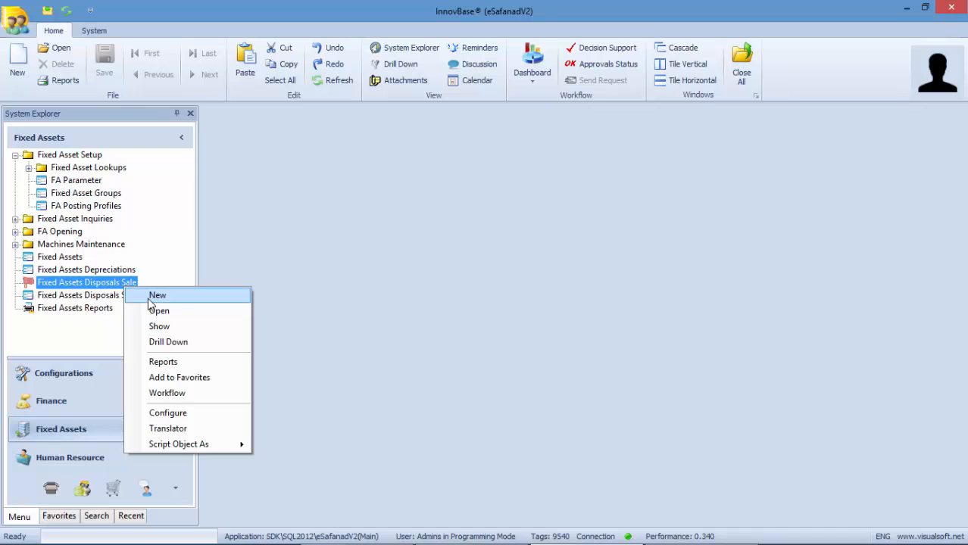
left_click(156, 296)
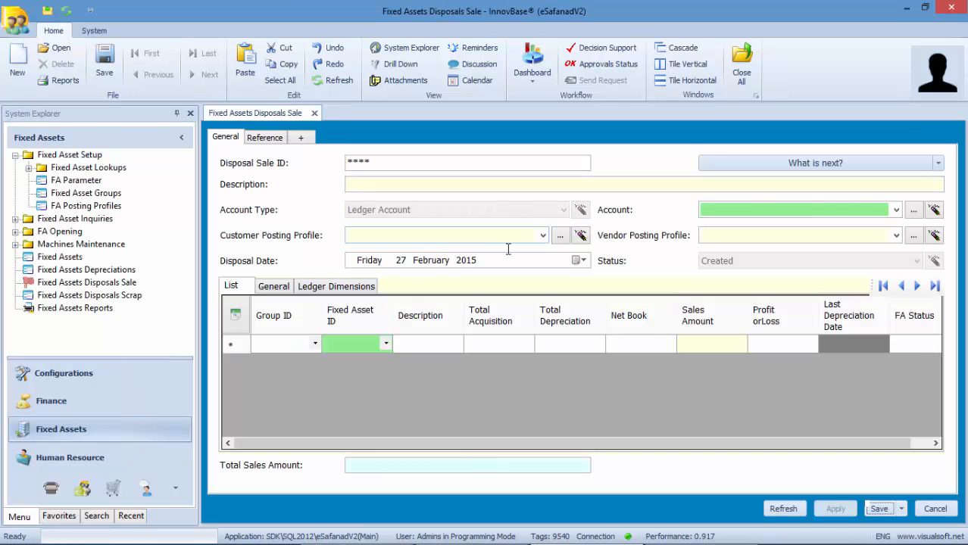
left_click(895, 210)
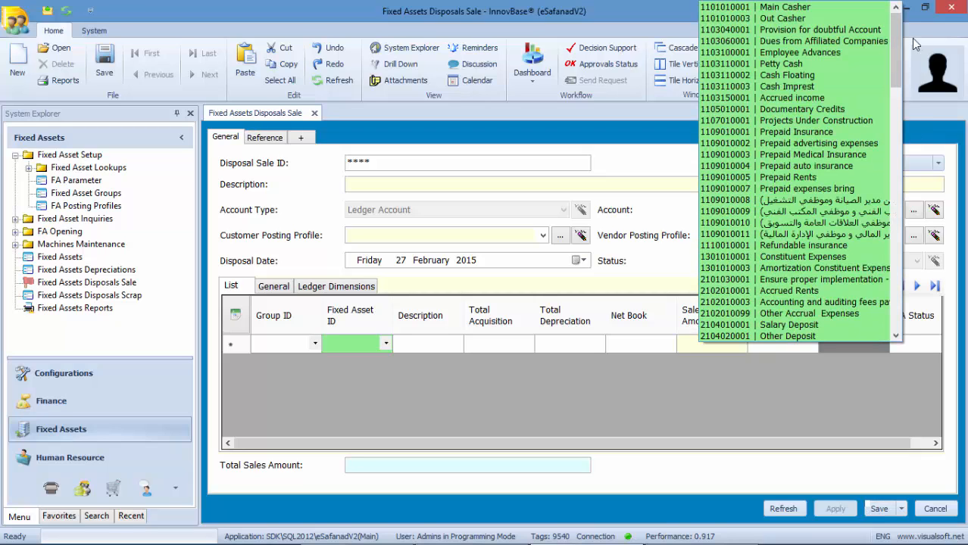
left_click(825, 8)
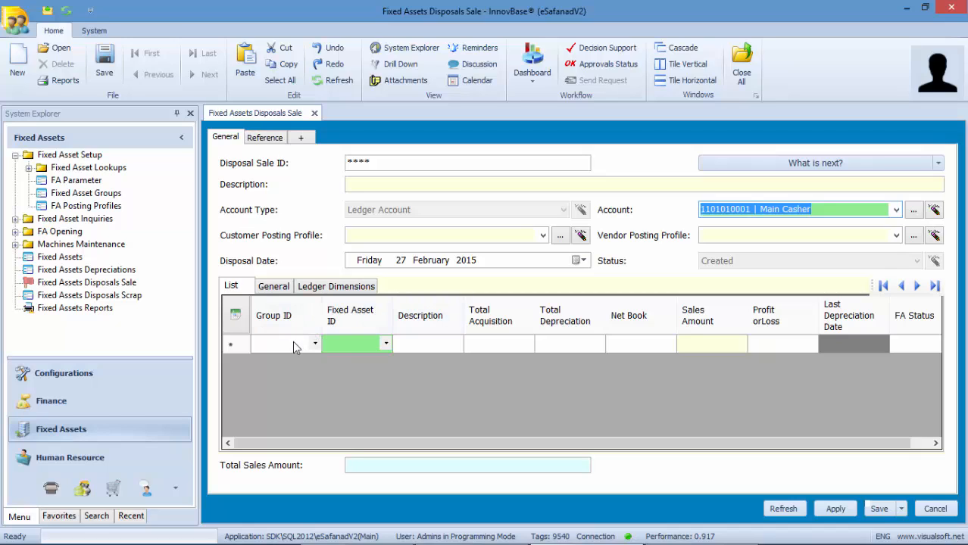
Add GM Car to the disposal sale lines with a Sales Amount of 90000 and apply the record.
left_click(387, 344)
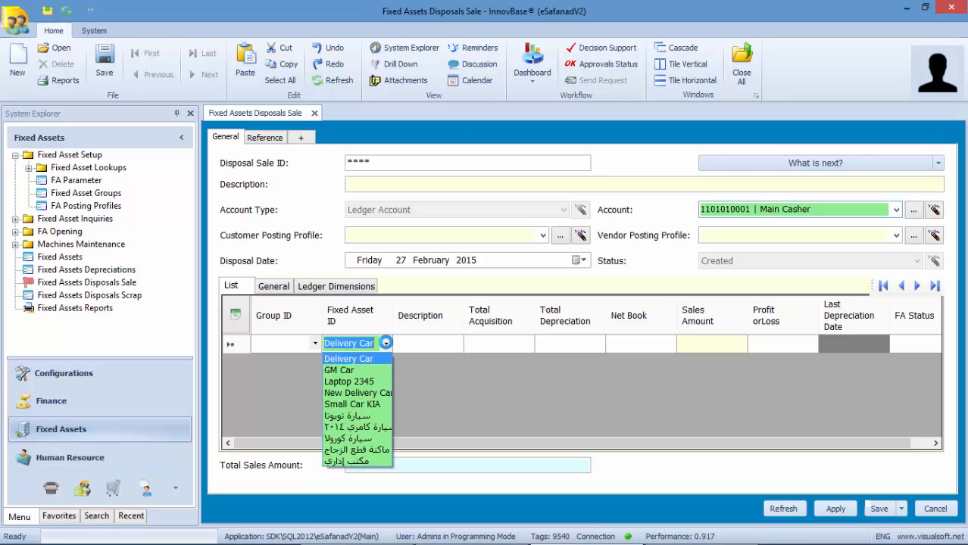
left_click(364, 373)
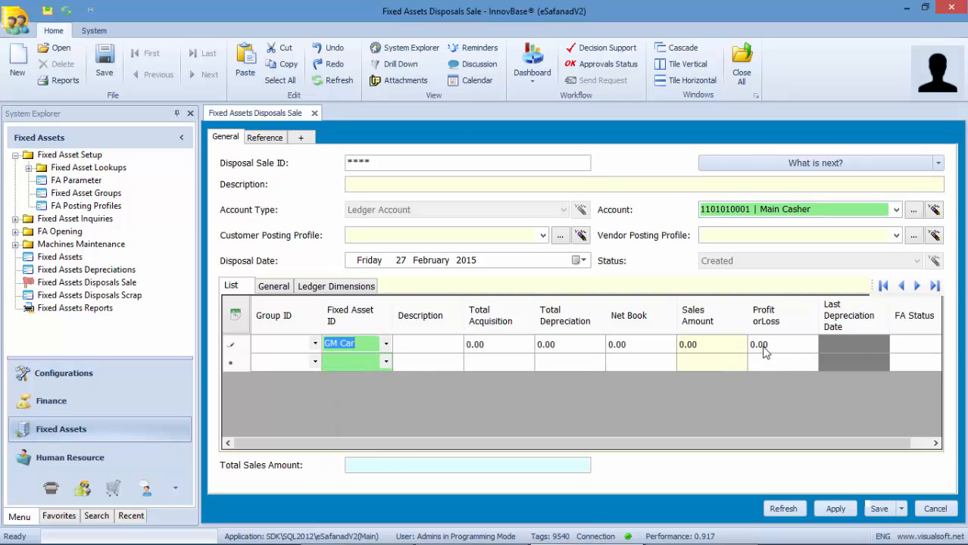
left_click(698, 347)
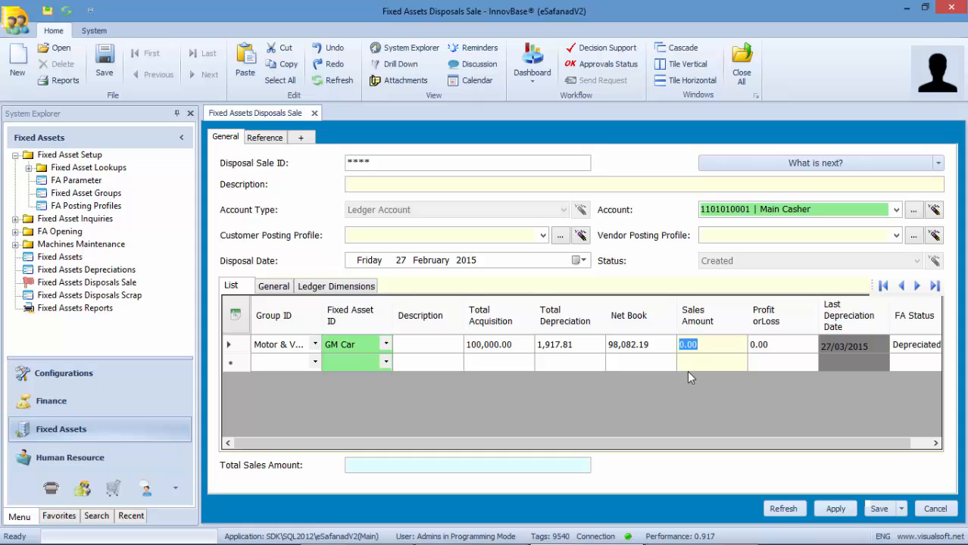
type("90000")
left_click(834, 509)
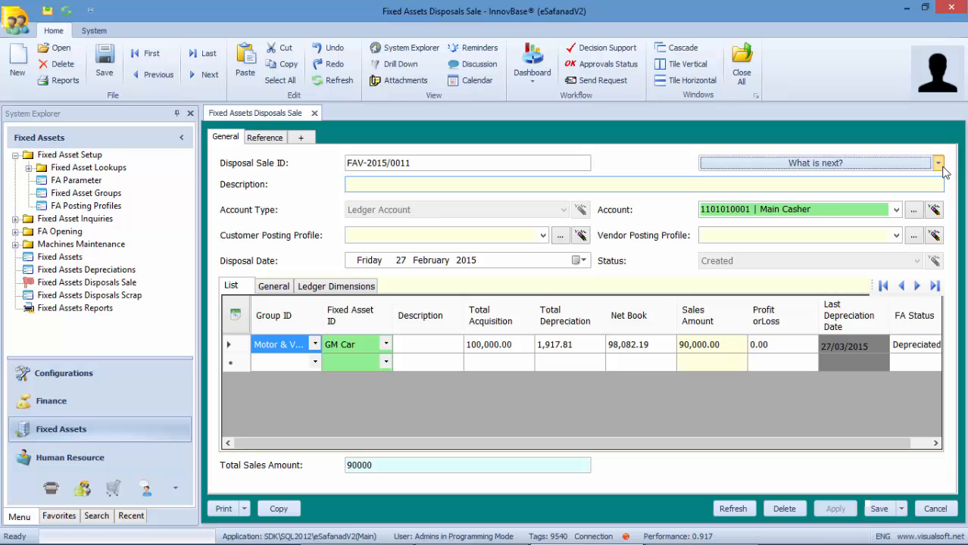
Post the GM Car disposal sale and confirm the command.
left_click(940, 165)
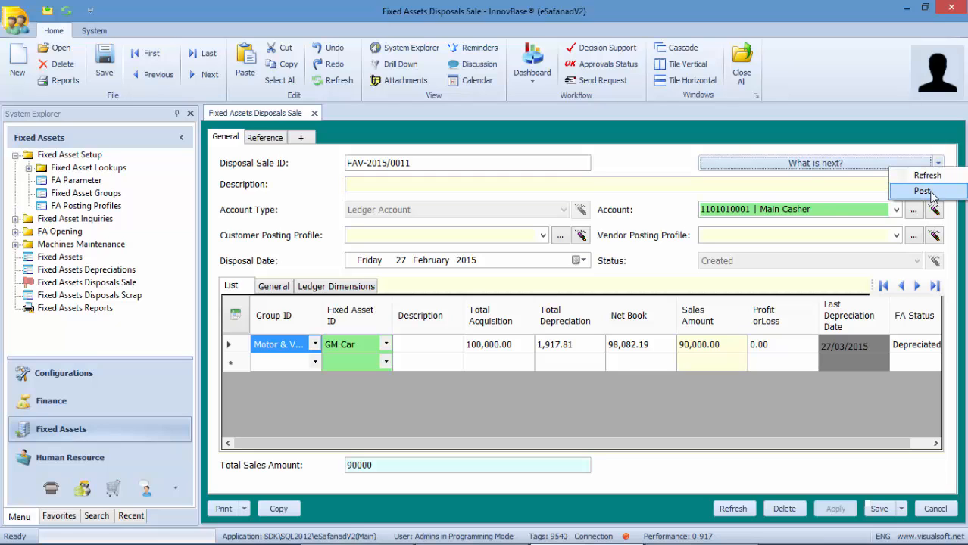
left_click(930, 194)
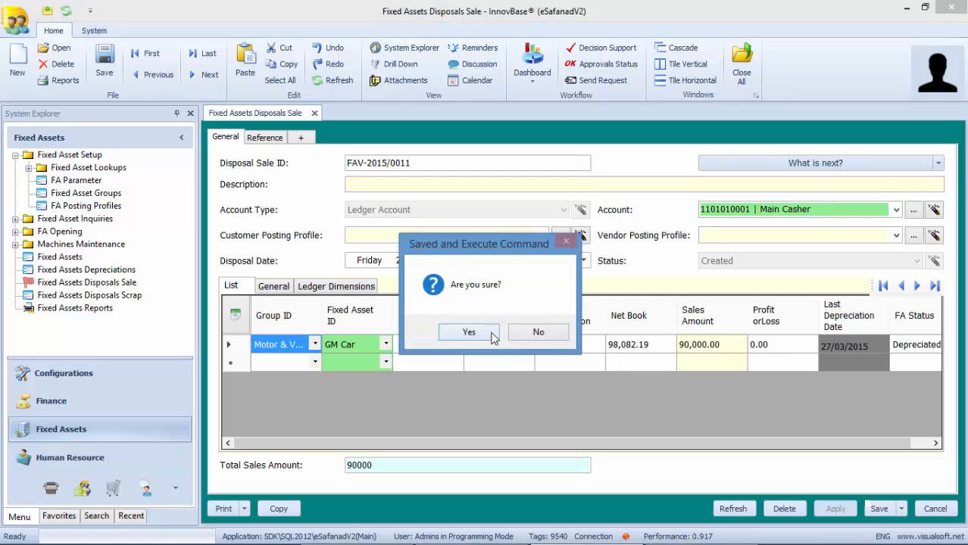
left_click(491, 337)
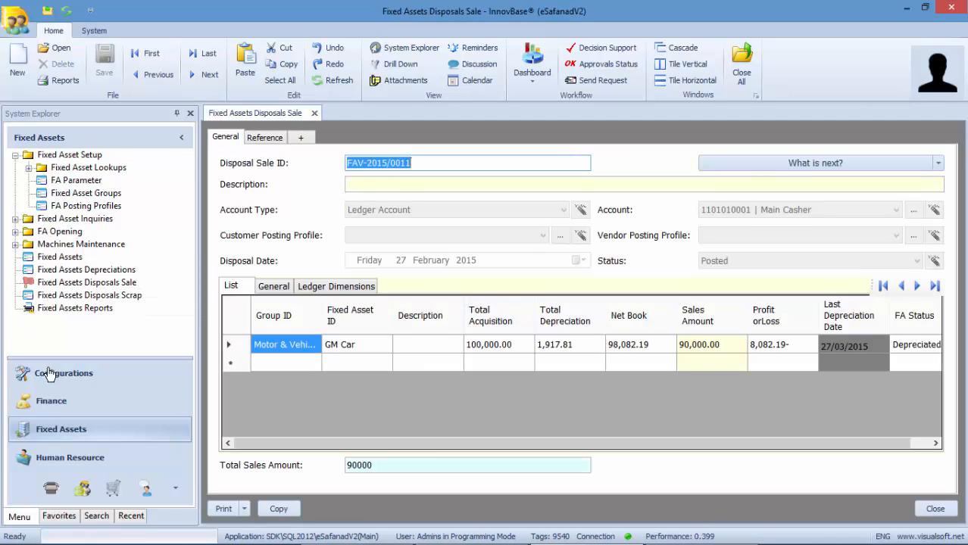
Open the fixed asset sale voucher from the Finance journals and examine the debit and credit amounts of its lines.
left_click(37, 400)
left_click(65, 194)
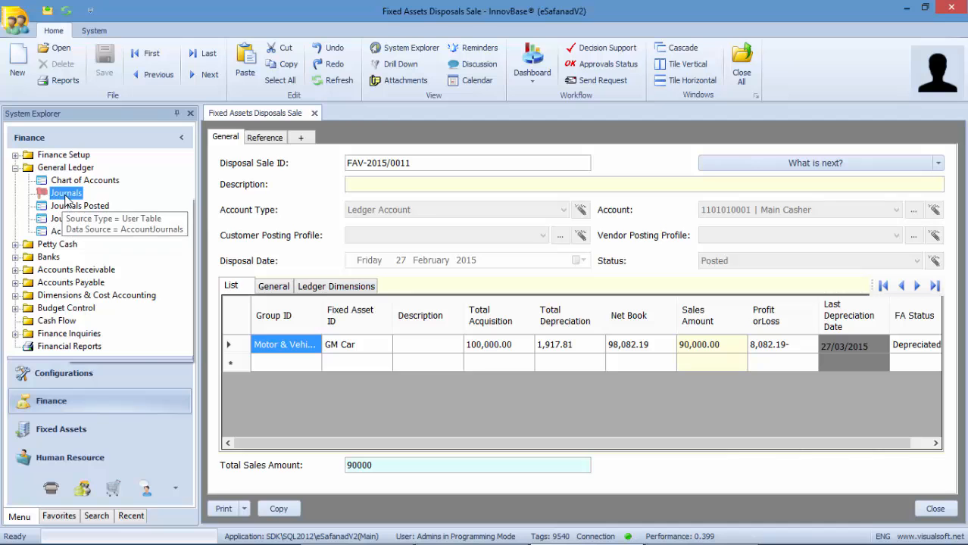
right_click(65, 194)
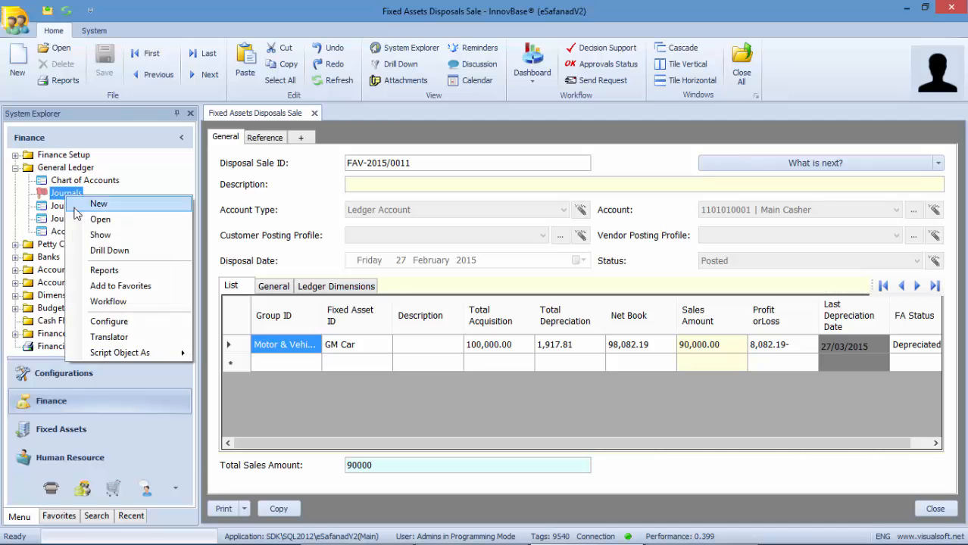
left_click(110, 251)
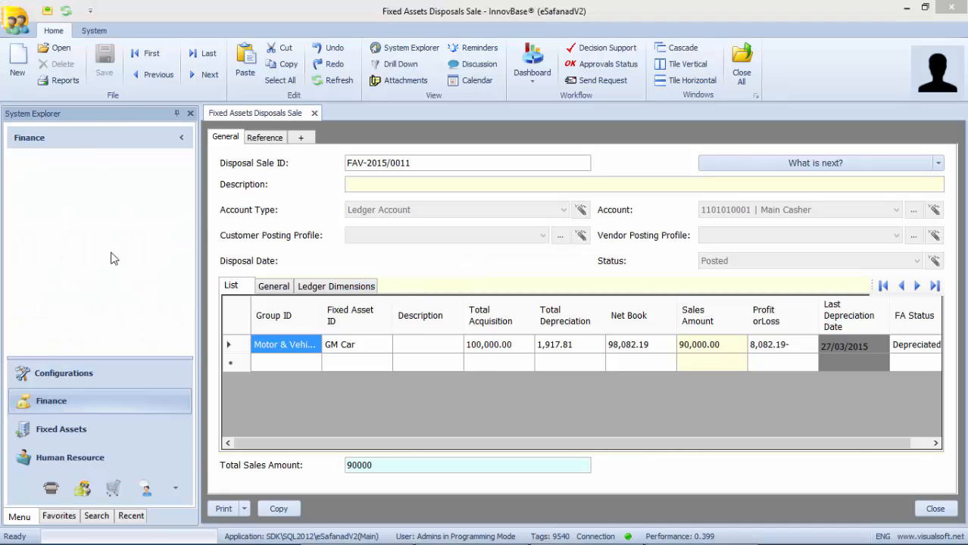
double_click(697, 386)
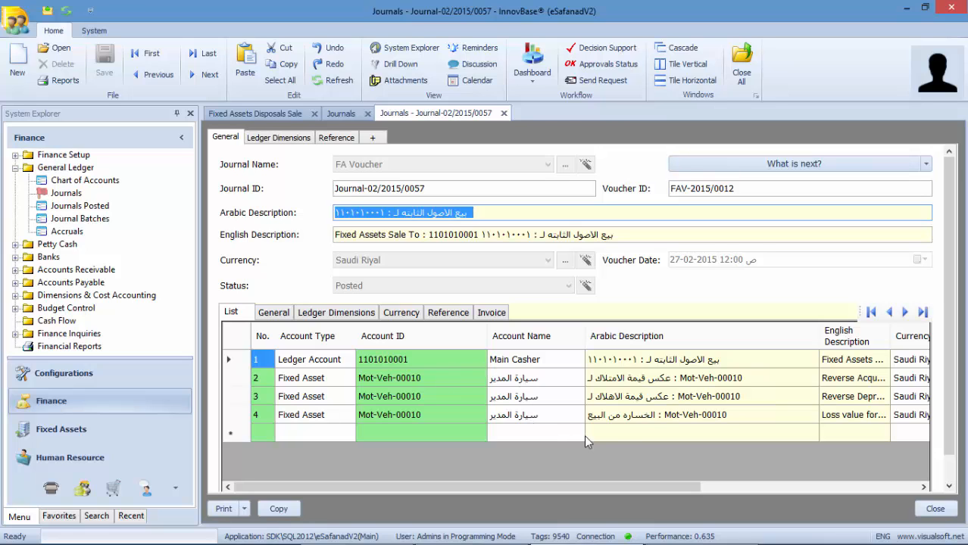
left_click_drag(665, 485, 783, 493)
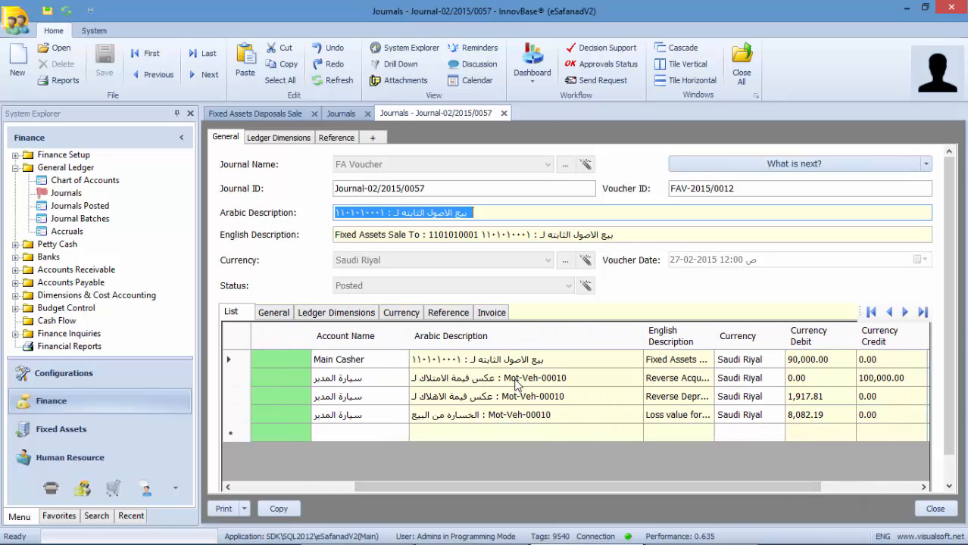
Examine the descriptions, currency amounts and debit and credit values of the sale voucher lines, including the loss line, and close the journal.
left_click(514, 378)
left_click(504, 415)
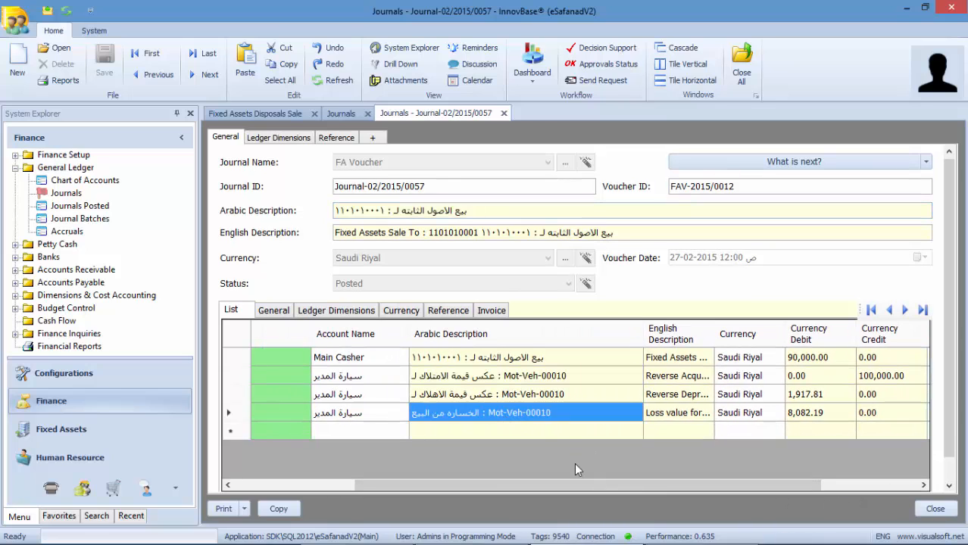
left_click_drag(584, 486, 735, 488)
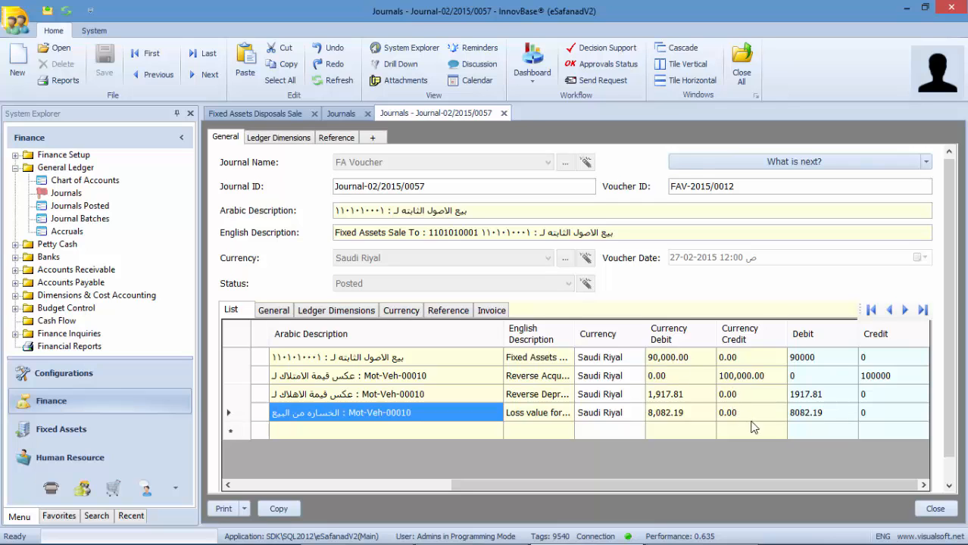
left_click(936, 509)
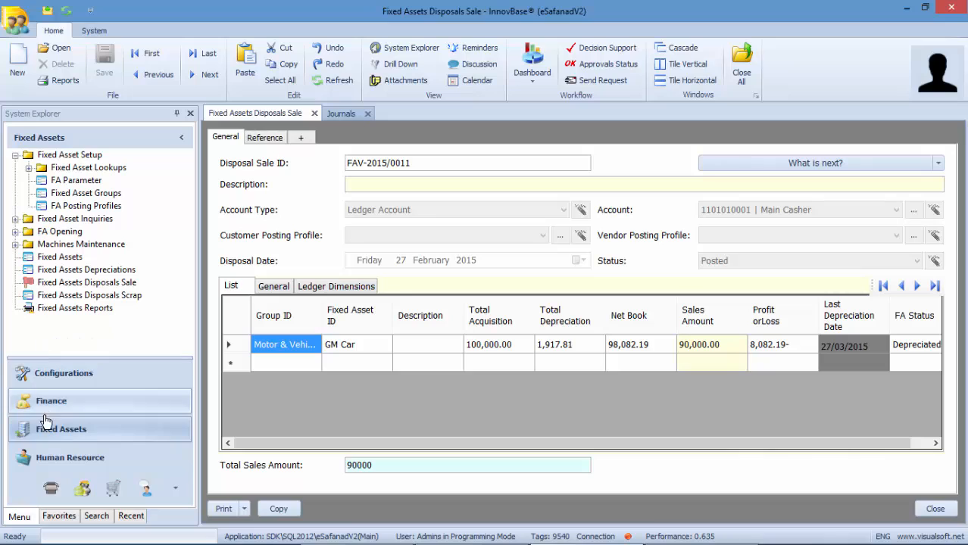
Create a new fixed assets disposal scrap with the سيارة تويوتا asset on its line and try to post it.
left_click(45, 437)
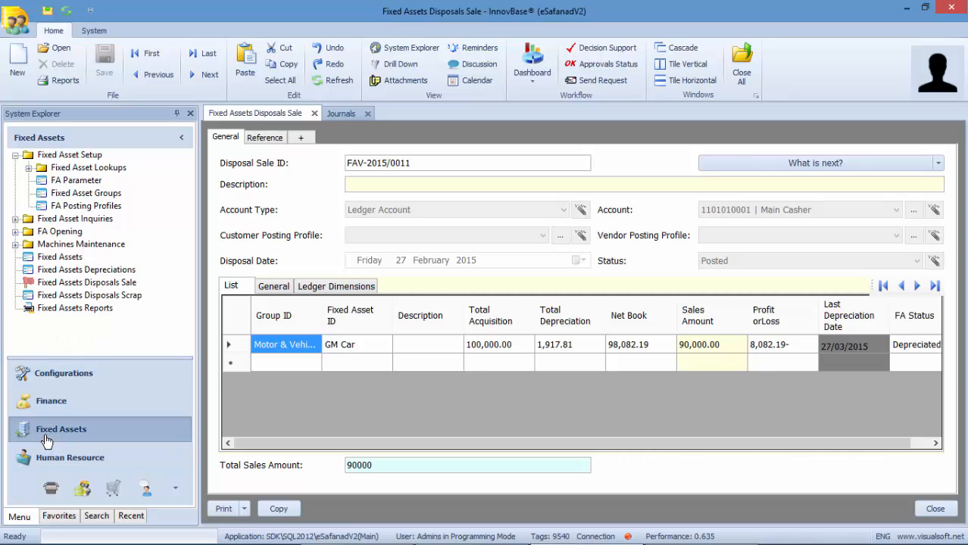
left_click(73, 297)
right_click(78, 301)
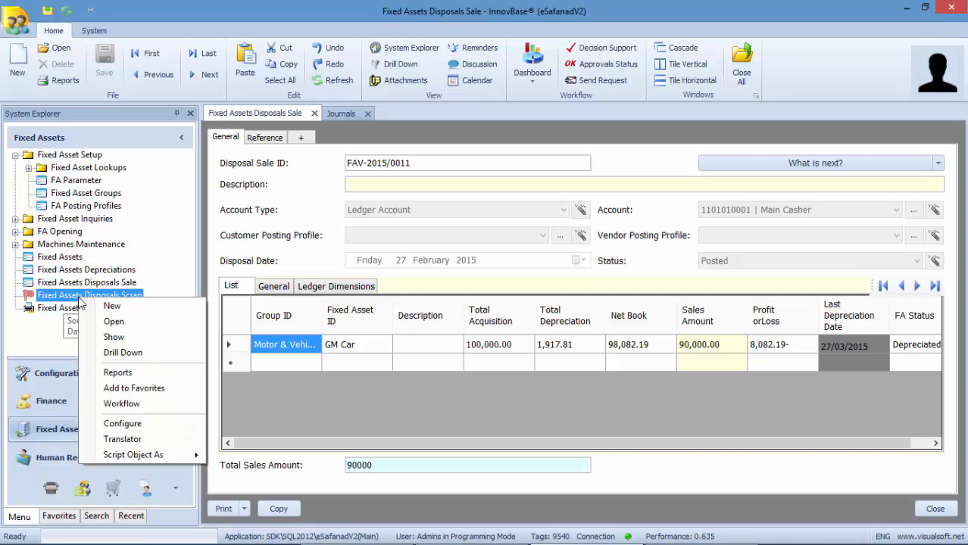
left_click(102, 305)
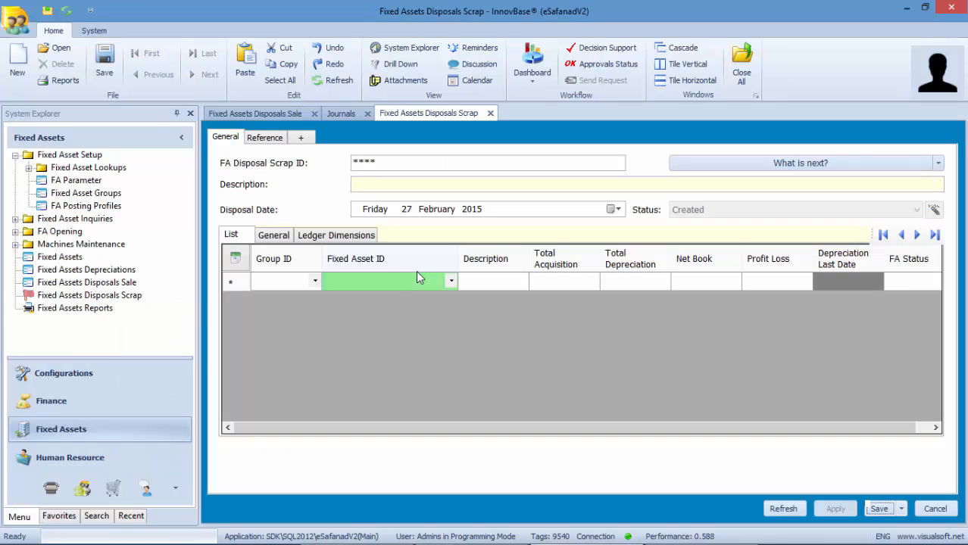
left_click(449, 284)
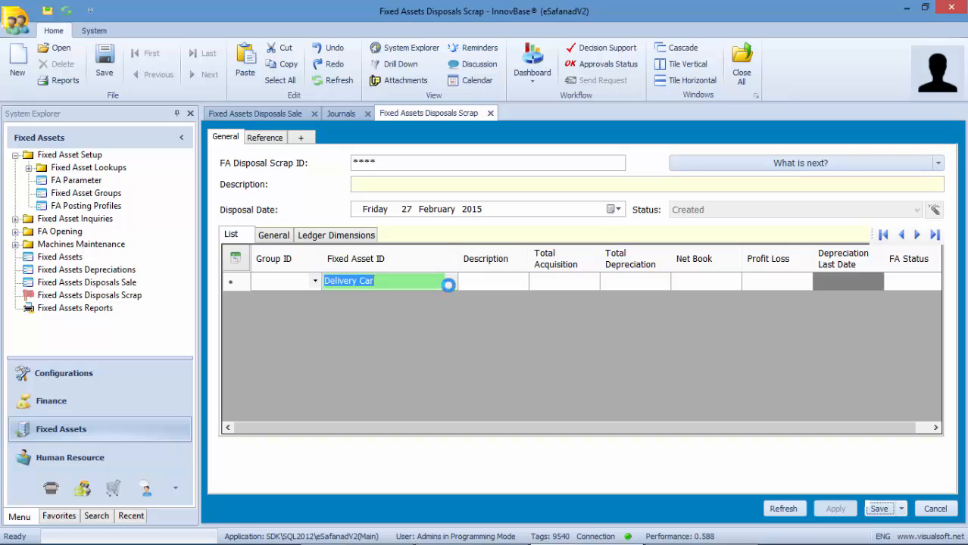
left_click(411, 354)
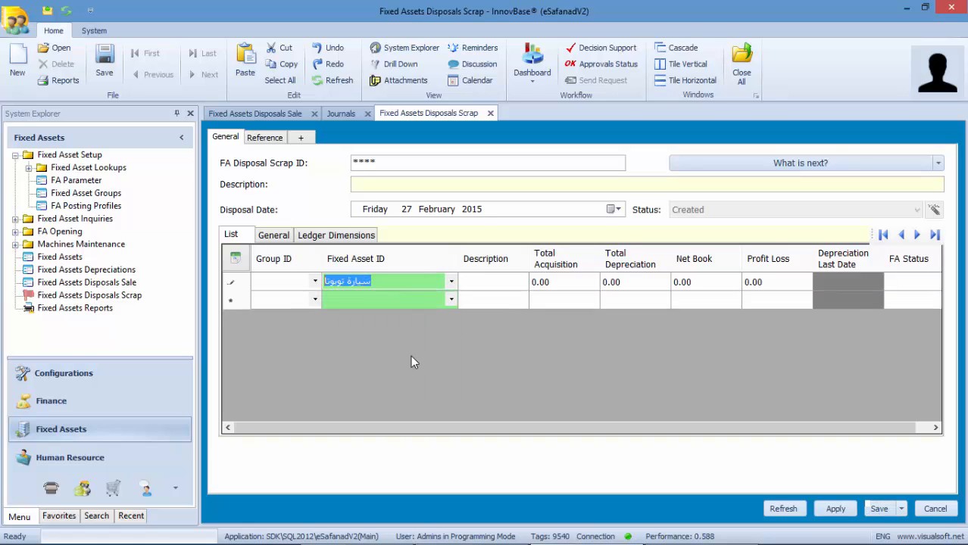
left_click(938, 163)
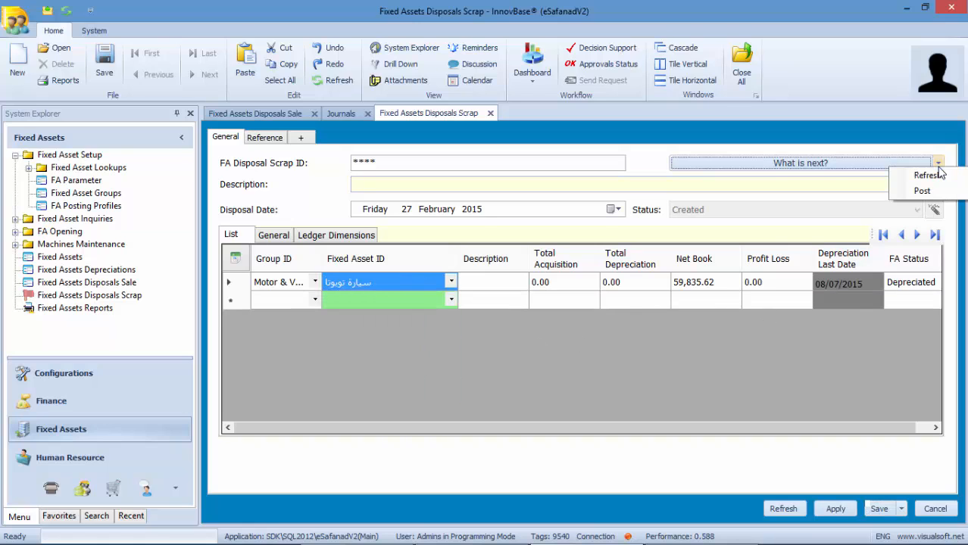
left_click(922, 191)
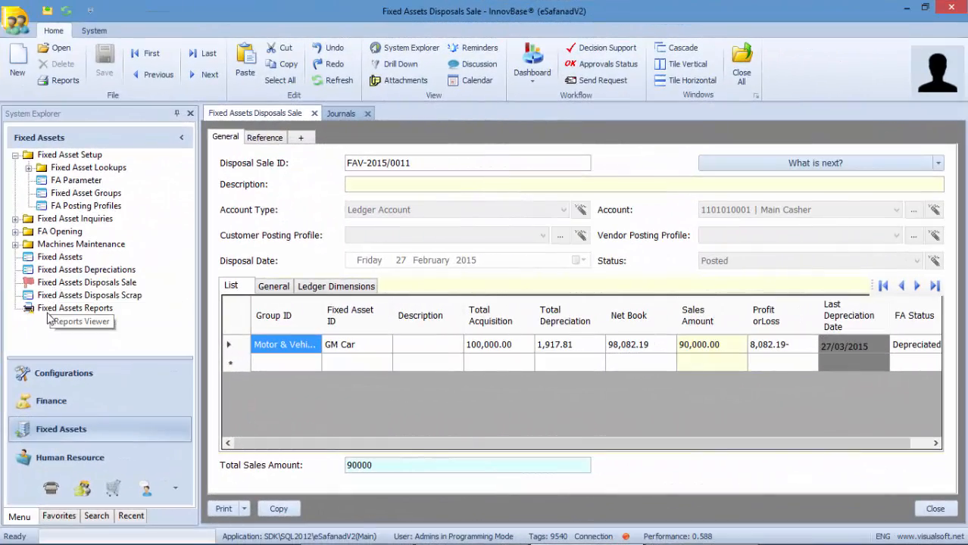
Open the Fixed Assets Statement report from the Finance English group of the Fixed Assets reports.
left_click(53, 311)
double_click(53, 313)
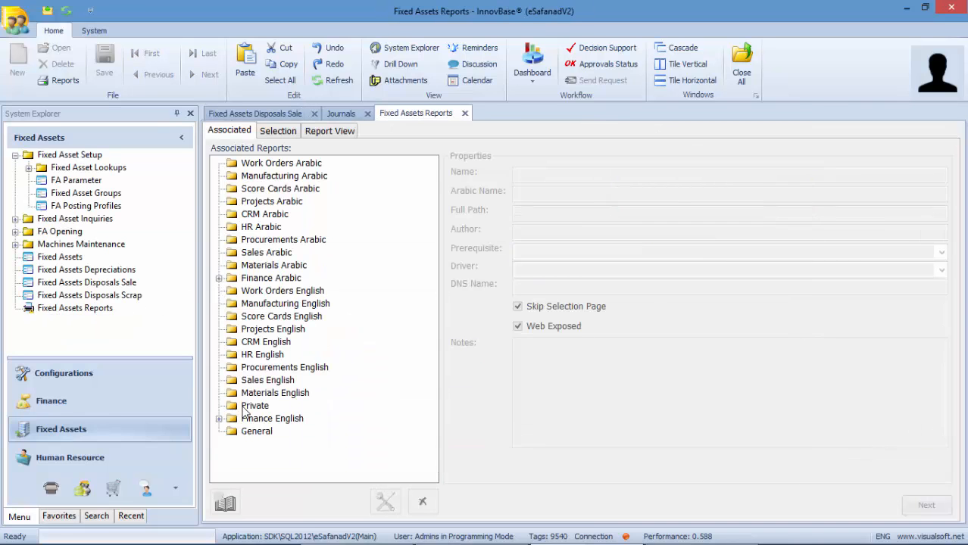
left_click(219, 418)
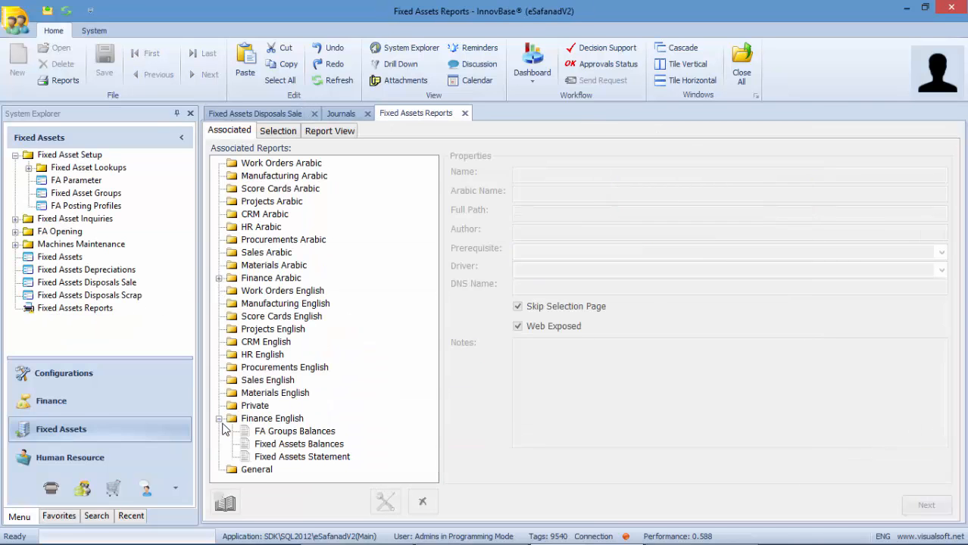
double_click(282, 457)
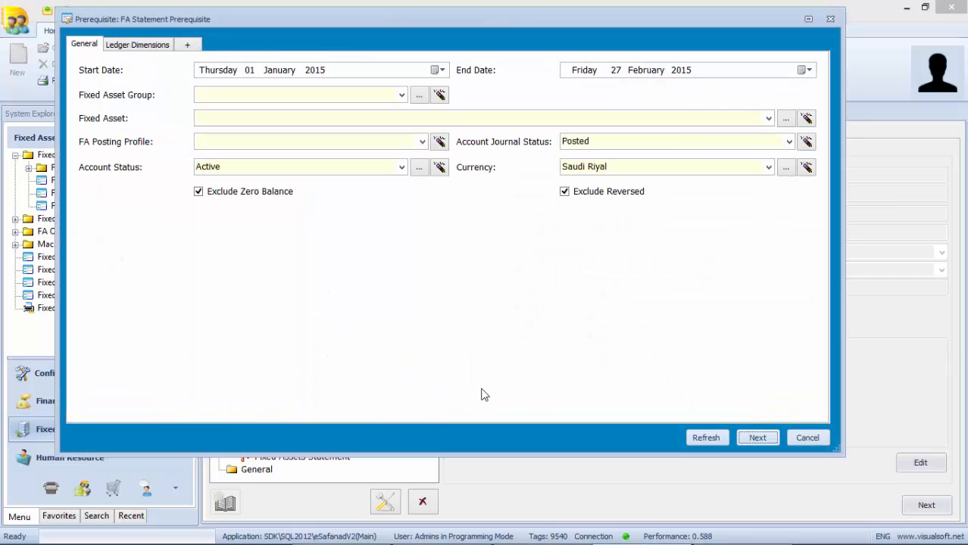
Generate the Fixed Assets Statement for GM Car and examine its acquisition, depreciation and sale entries through to the totals.
left_click(768, 119)
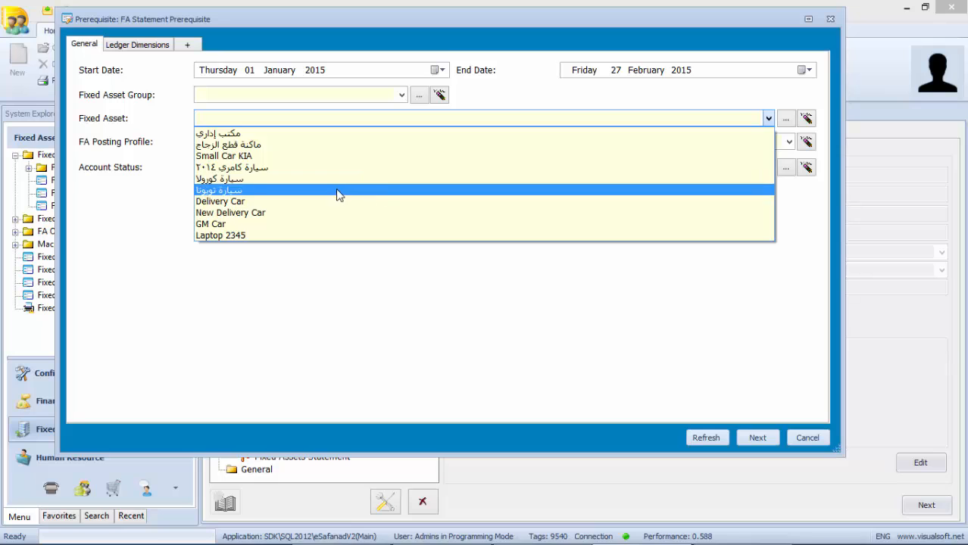
left_click(397, 98)
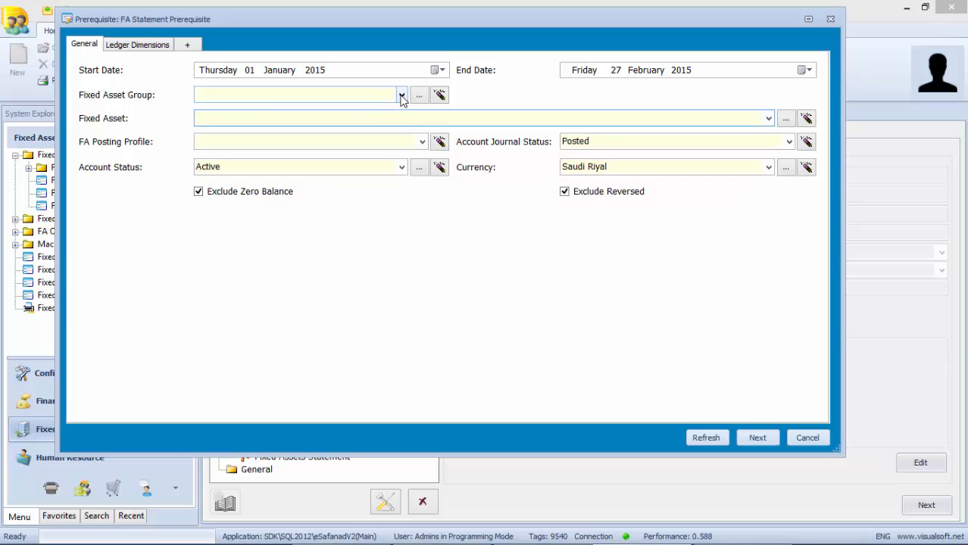
left_click(400, 96)
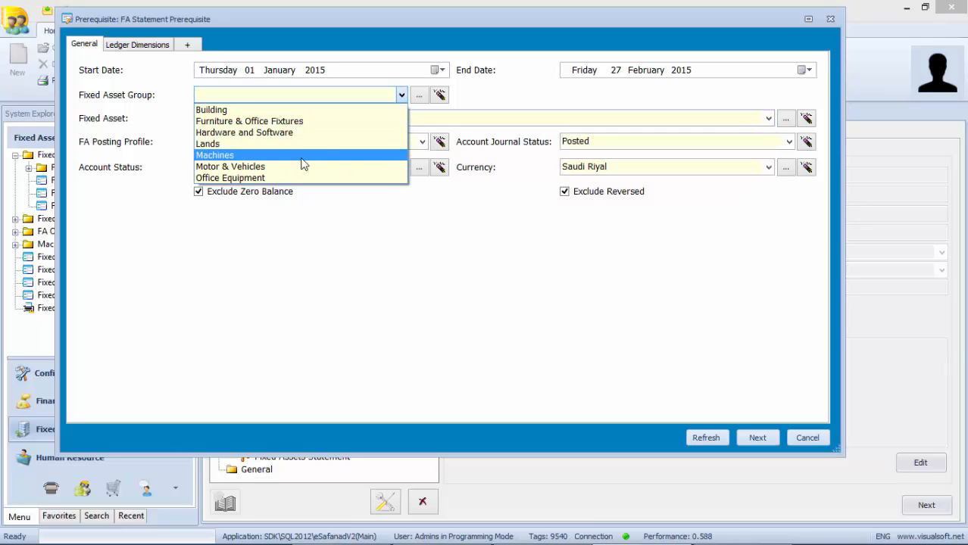
left_click(766, 121)
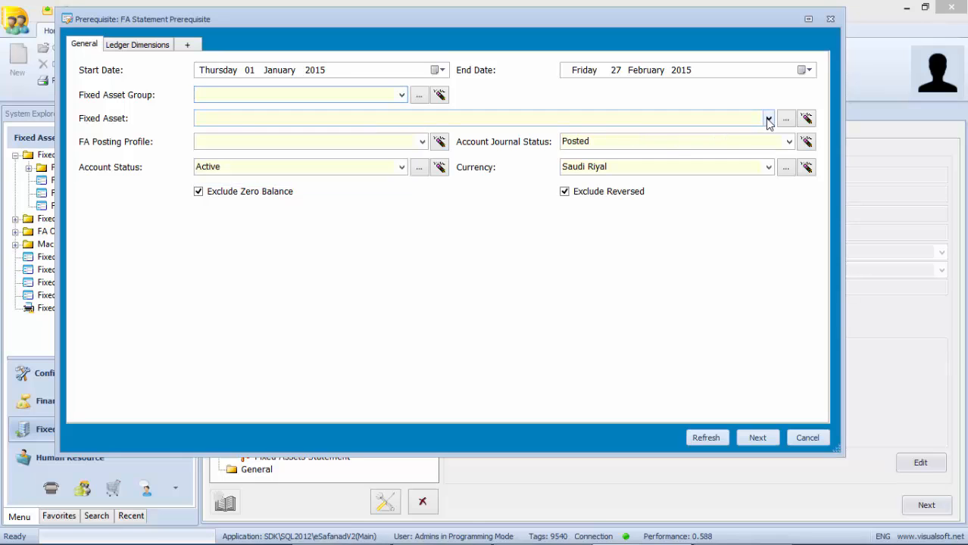
left_click(768, 120)
left_click(232, 226)
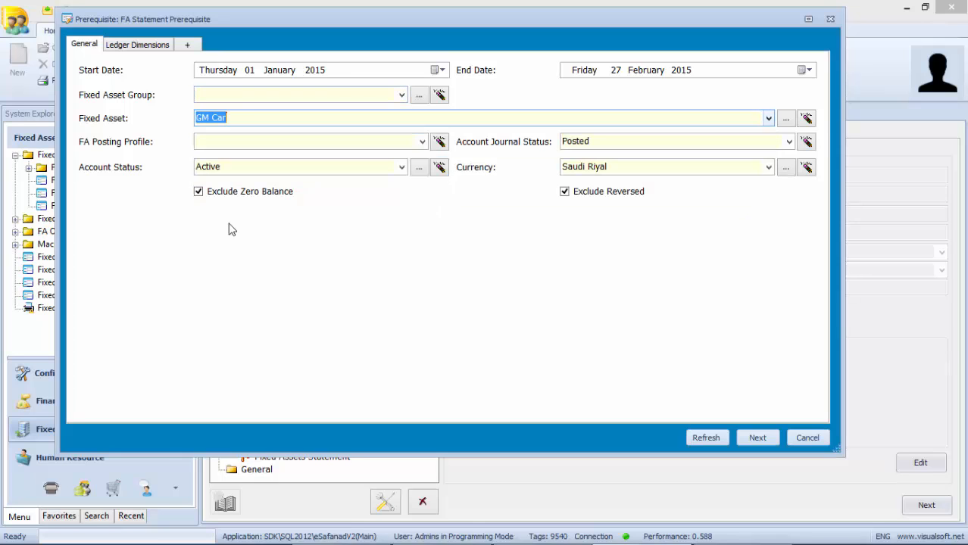
left_click(756, 438)
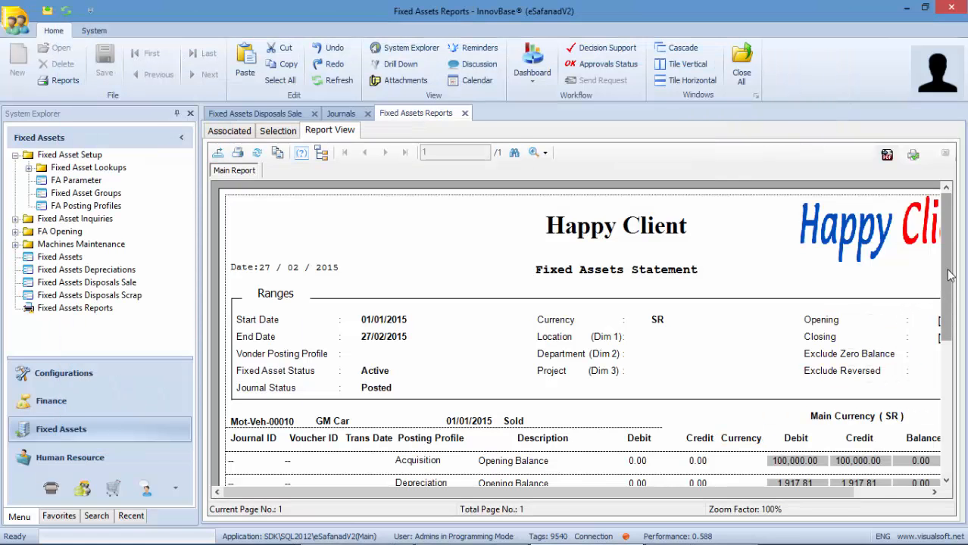
scroll(949, 305, "down", 1)
scroll(949, 305, "down", 8)
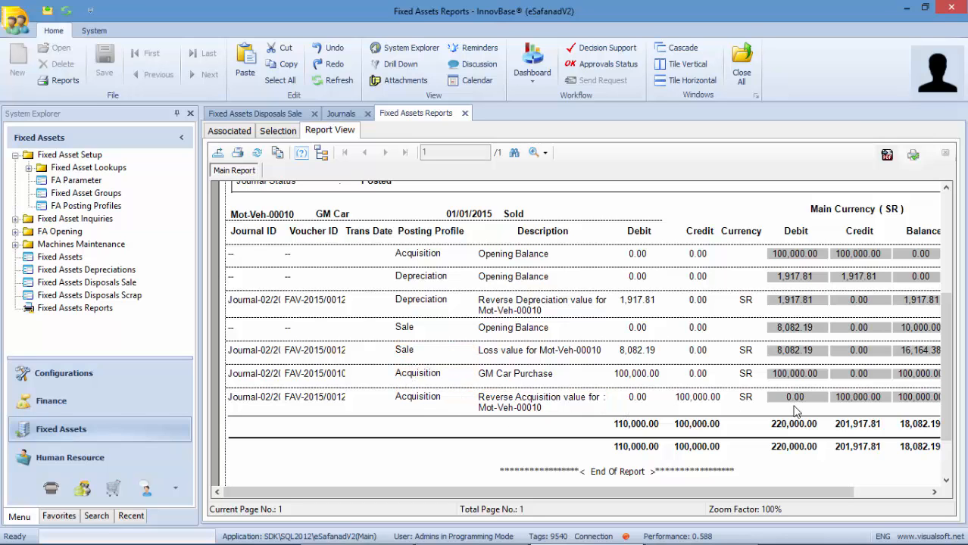
left_click_drag(945, 414, 946, 440)
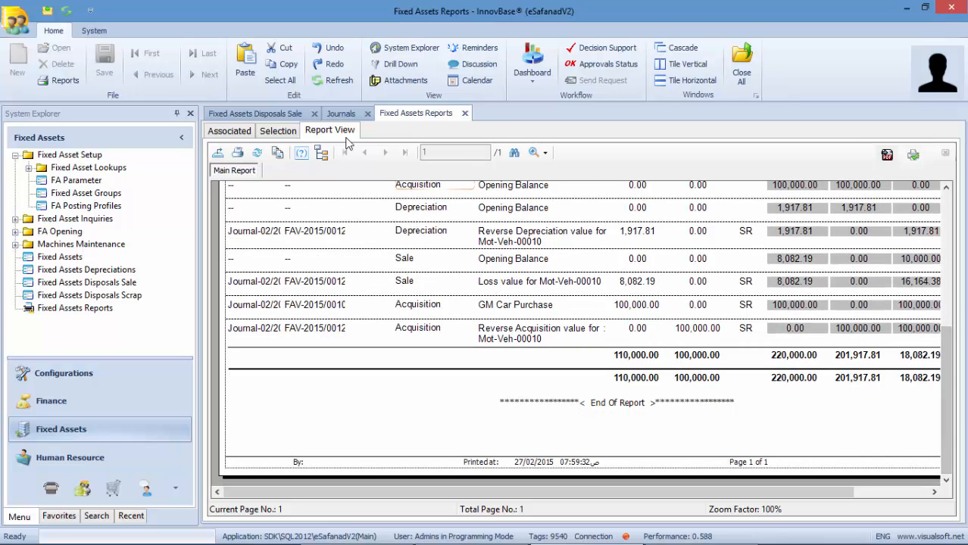
Open the Fixed Assets reports again and look at the FA Groups Balances and Fixed Assets Balances reports under Finance English.
left_click(43, 312)
double_click(43, 312)
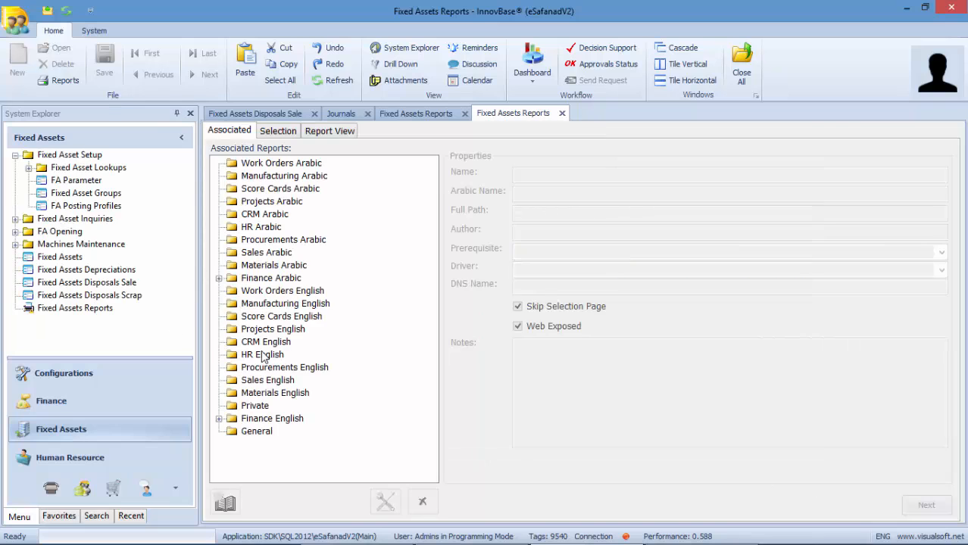
left_click(219, 419)
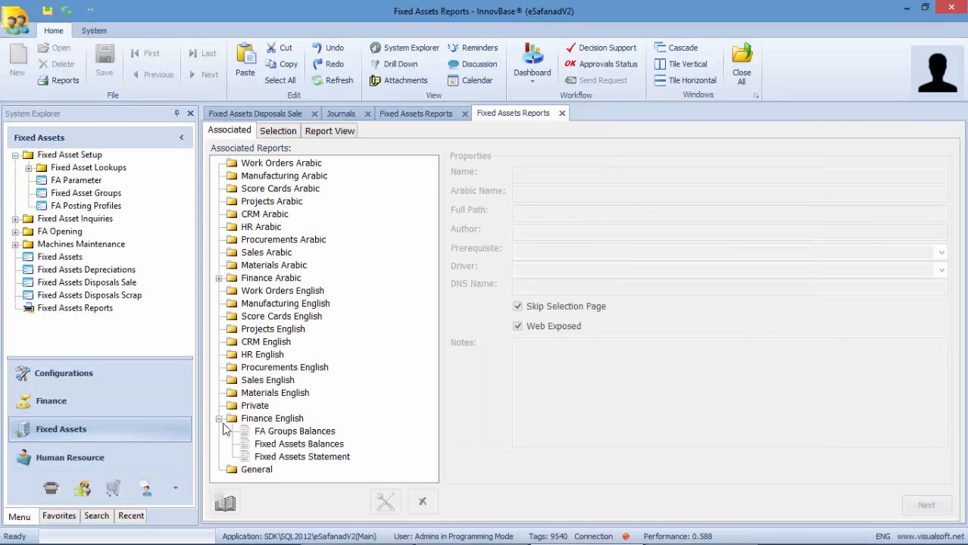
left_click(281, 433)
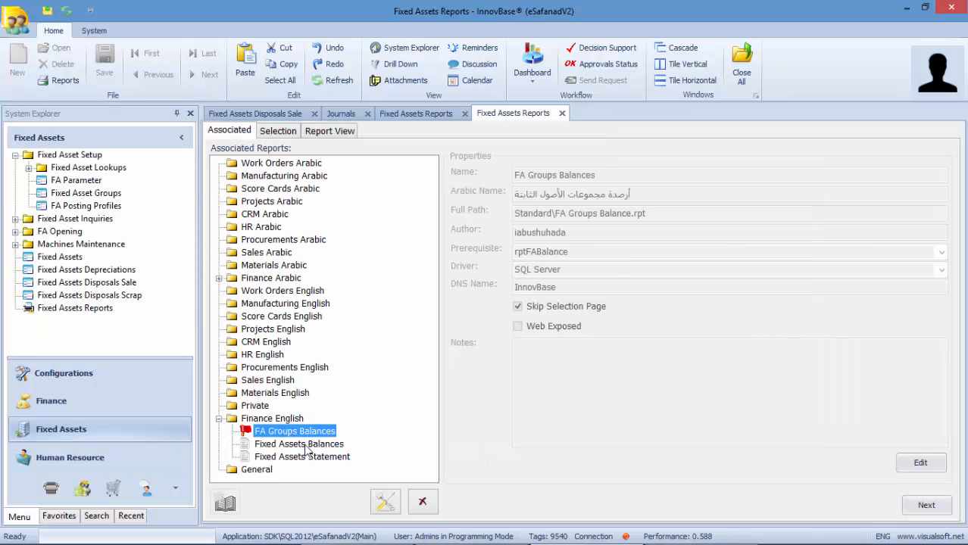
left_click(297, 446)
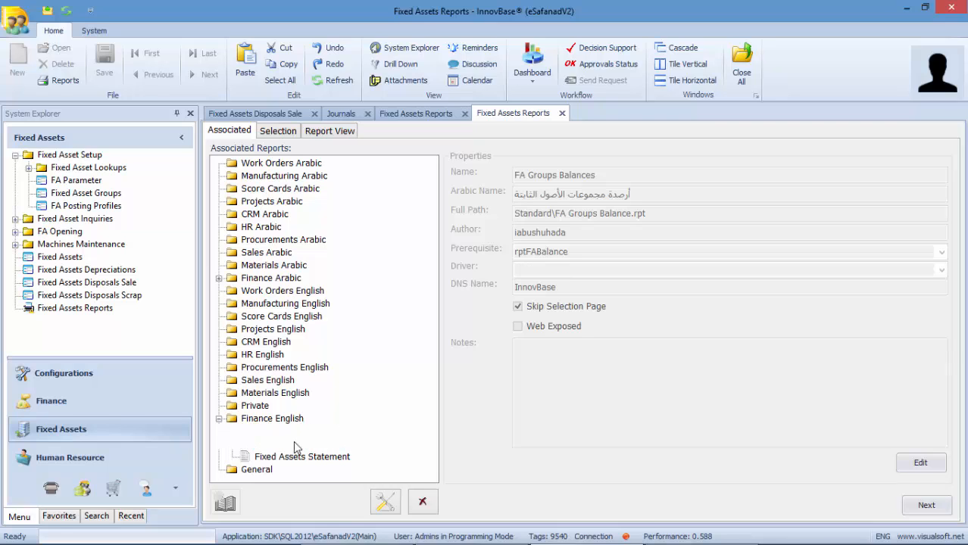
left_click(297, 435)
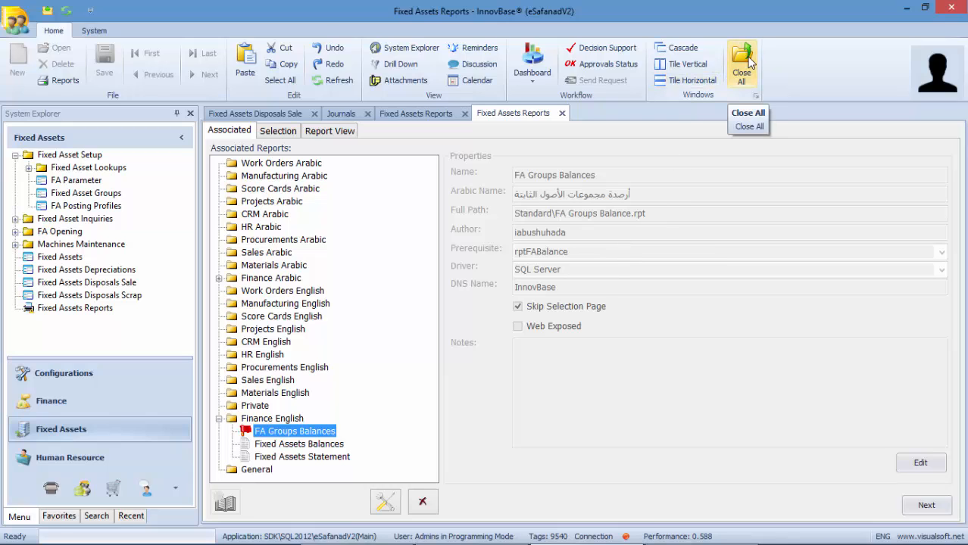
Close all open forms and reports and minimize the application to the desktop.
left_click(750, 63)
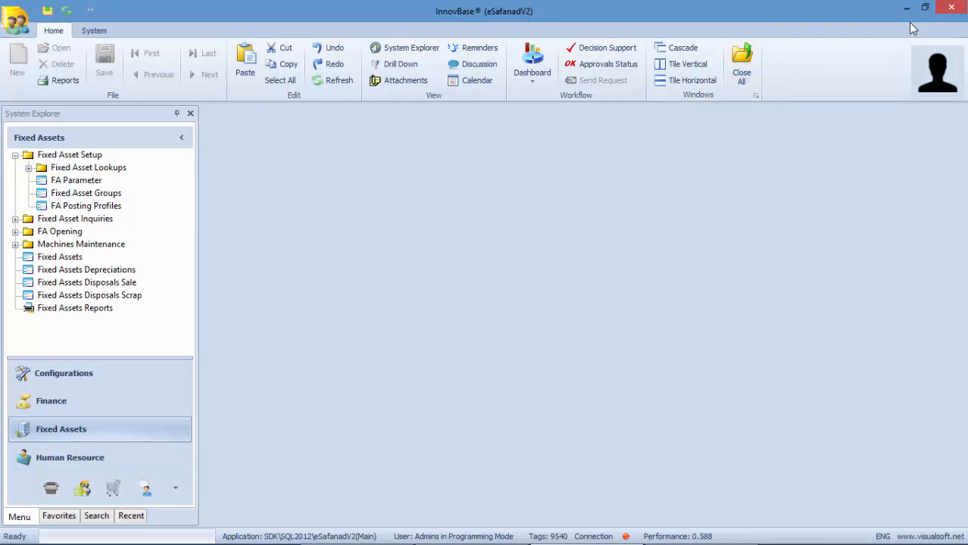
left_click(904, 11)
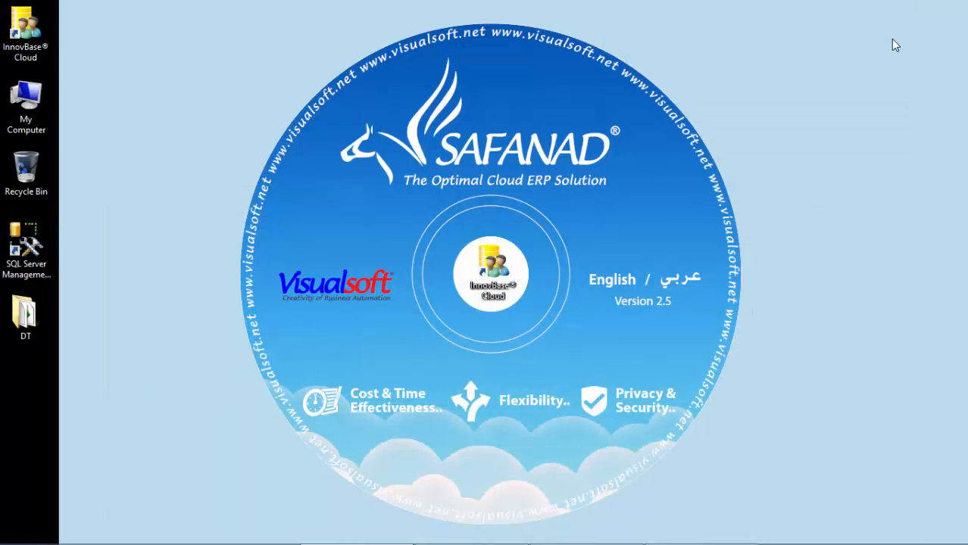